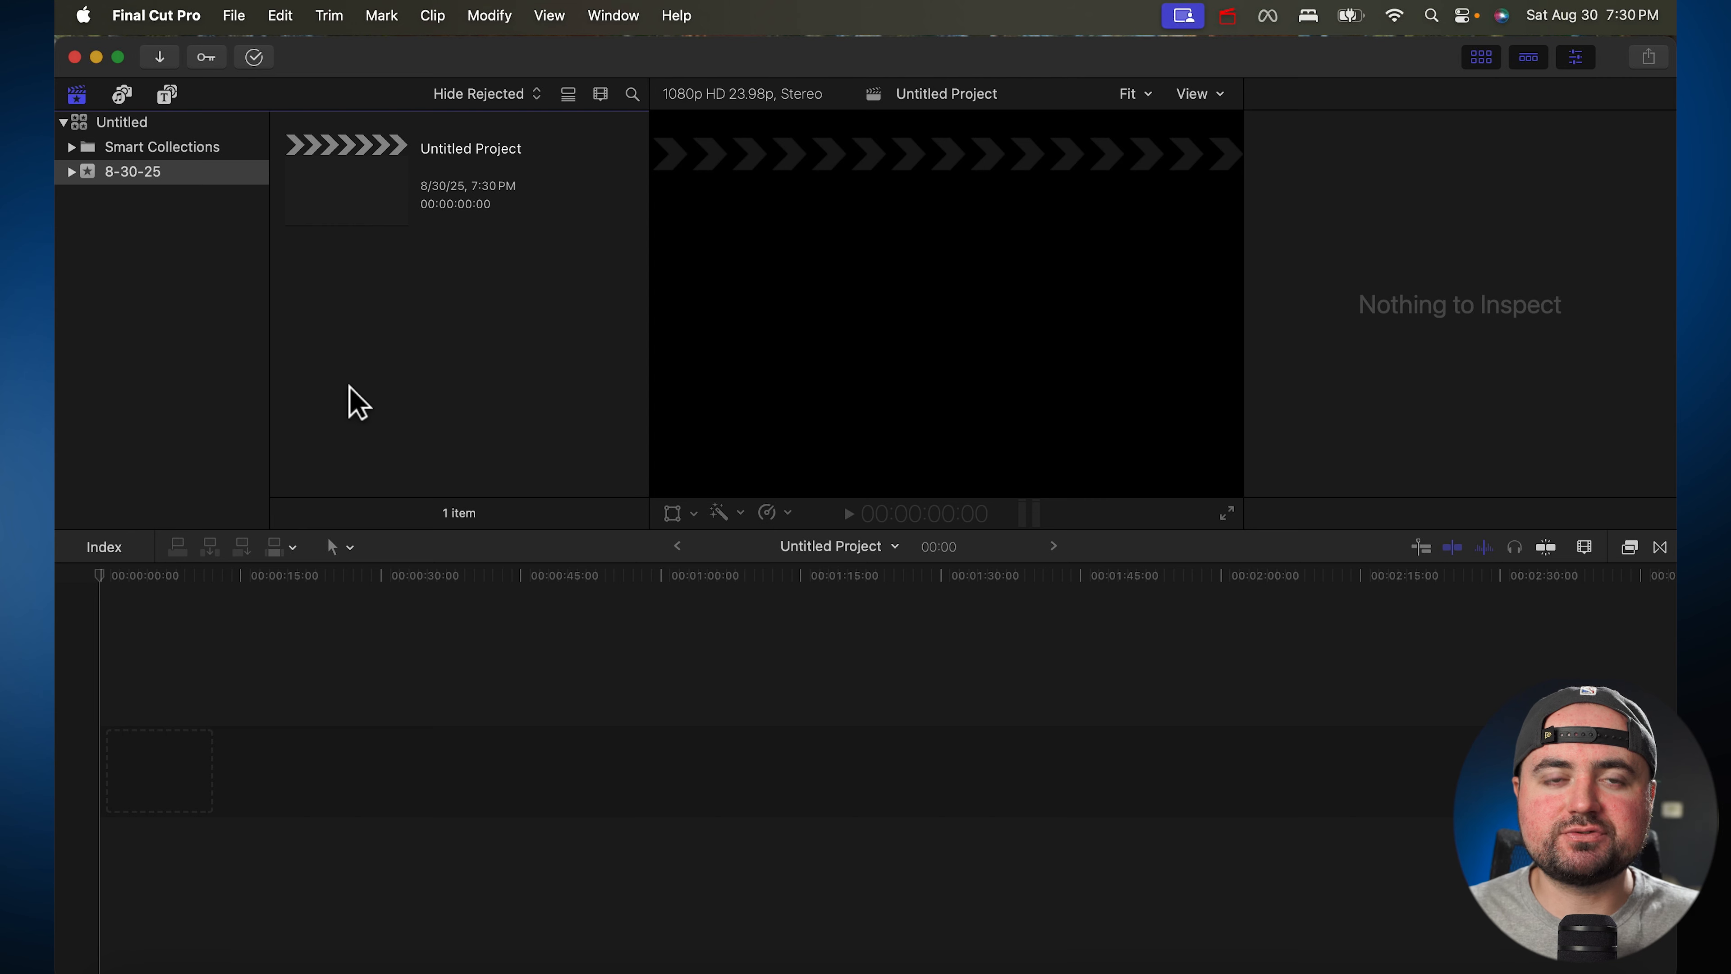
Import the video file C0943.MP4 into the existing event 8-30-25, copying it to the library
{"action": "left_click", "coordinate": [159, 58]}
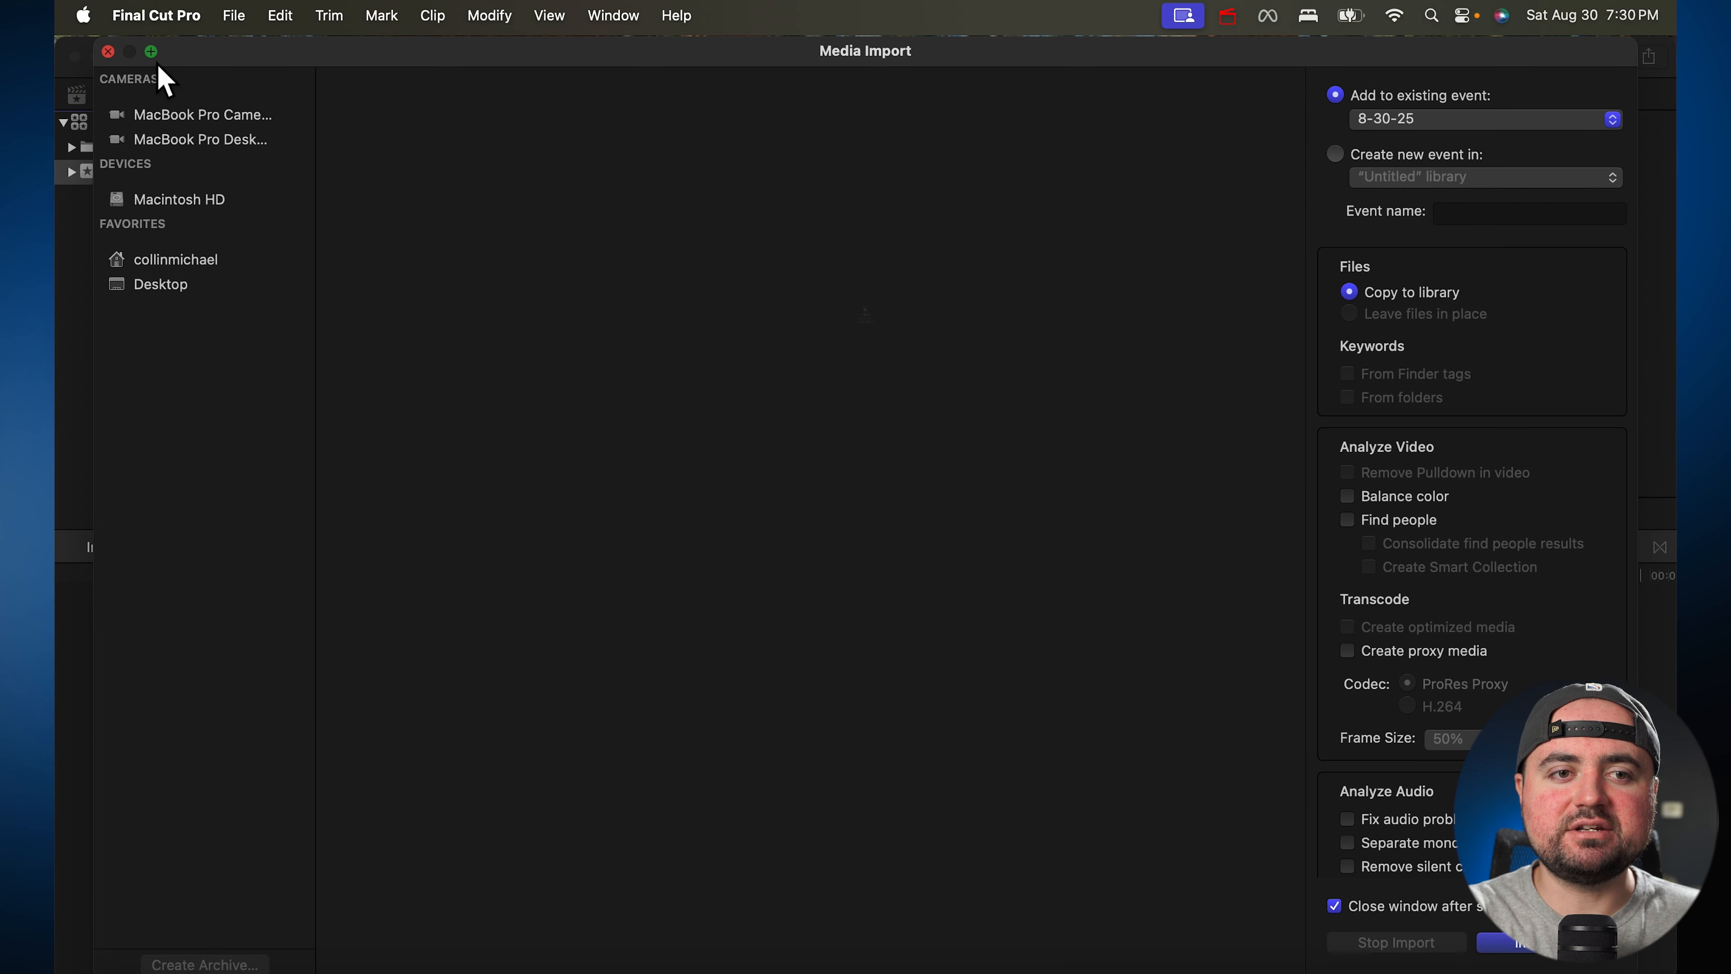
{"action": "left_click", "coordinate": [906, 426]}
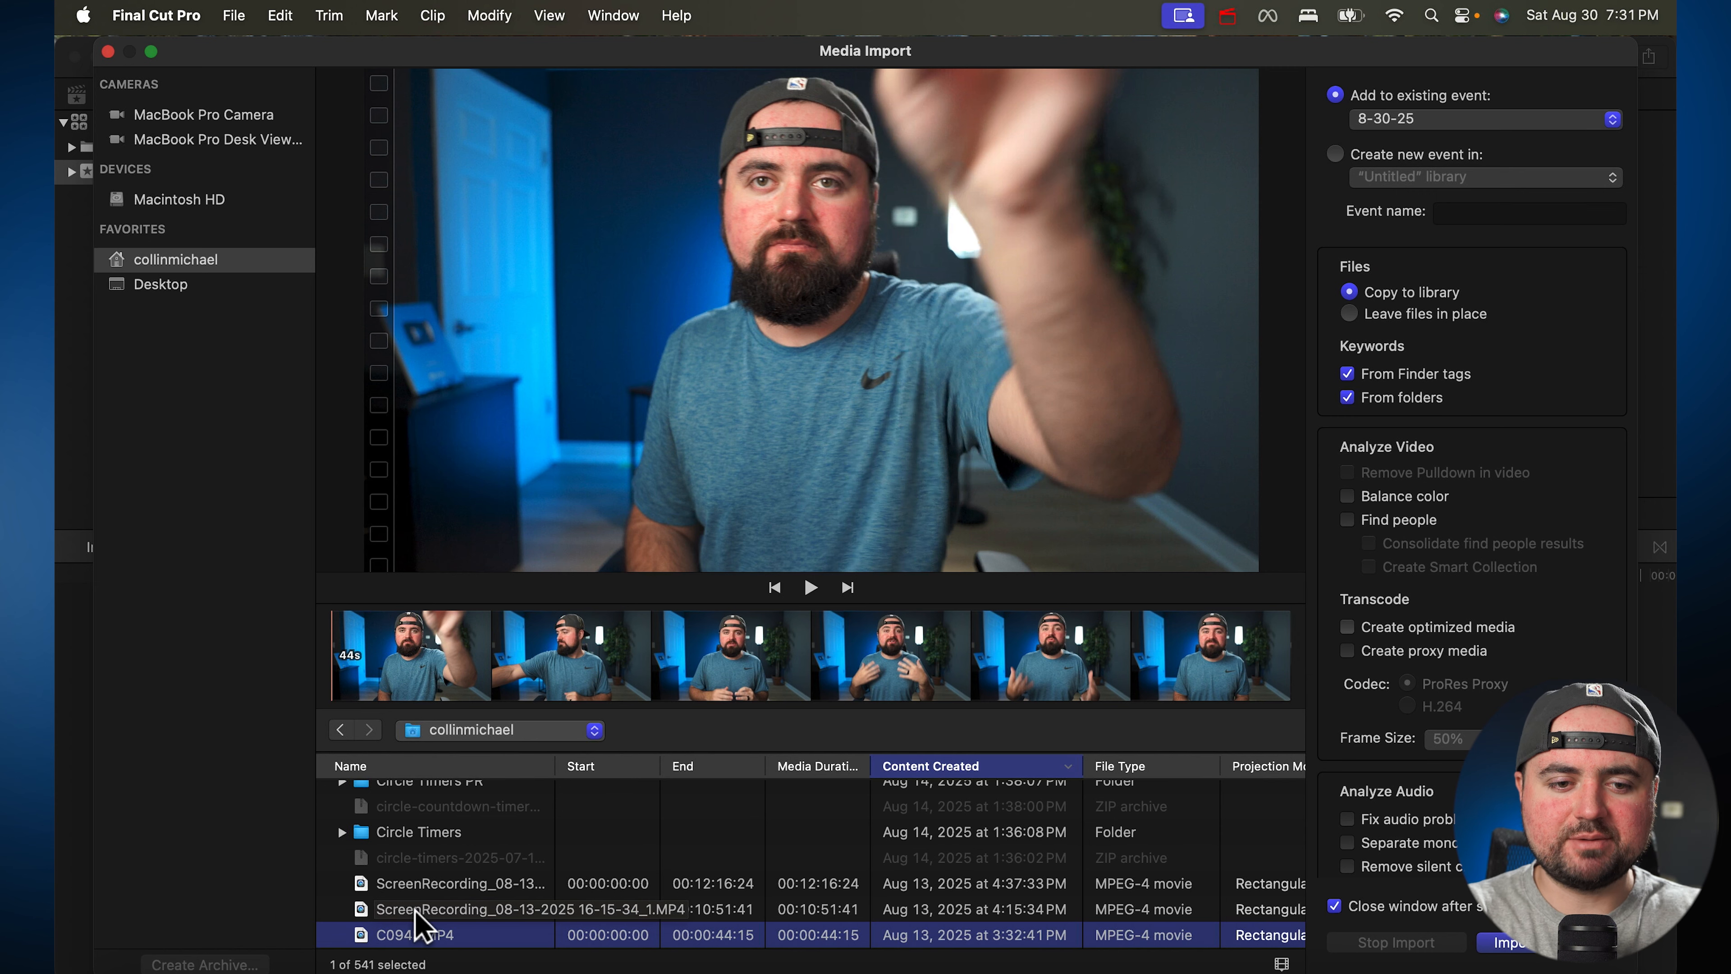
{"action": "left_click", "coordinate": [407, 887], "text": "shift"}
{"action": "left_click", "coordinate": [408, 886], "text": "super"}
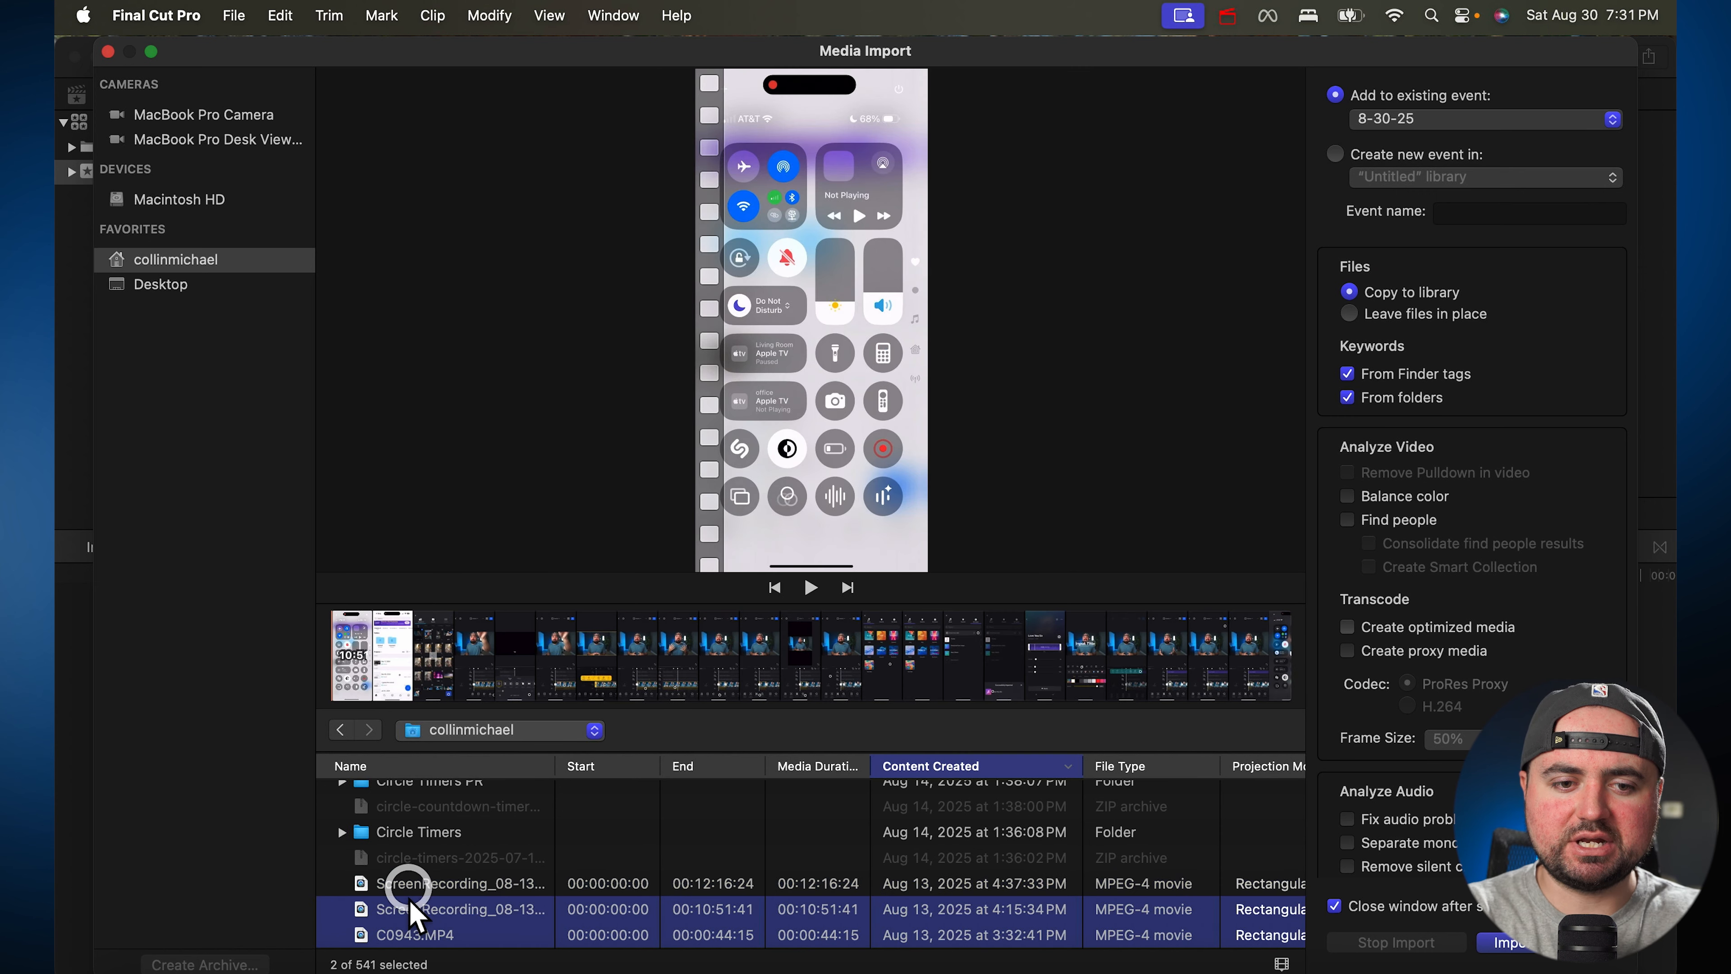
{"action": "left_click", "coordinate": [411, 908], "text": "super"}
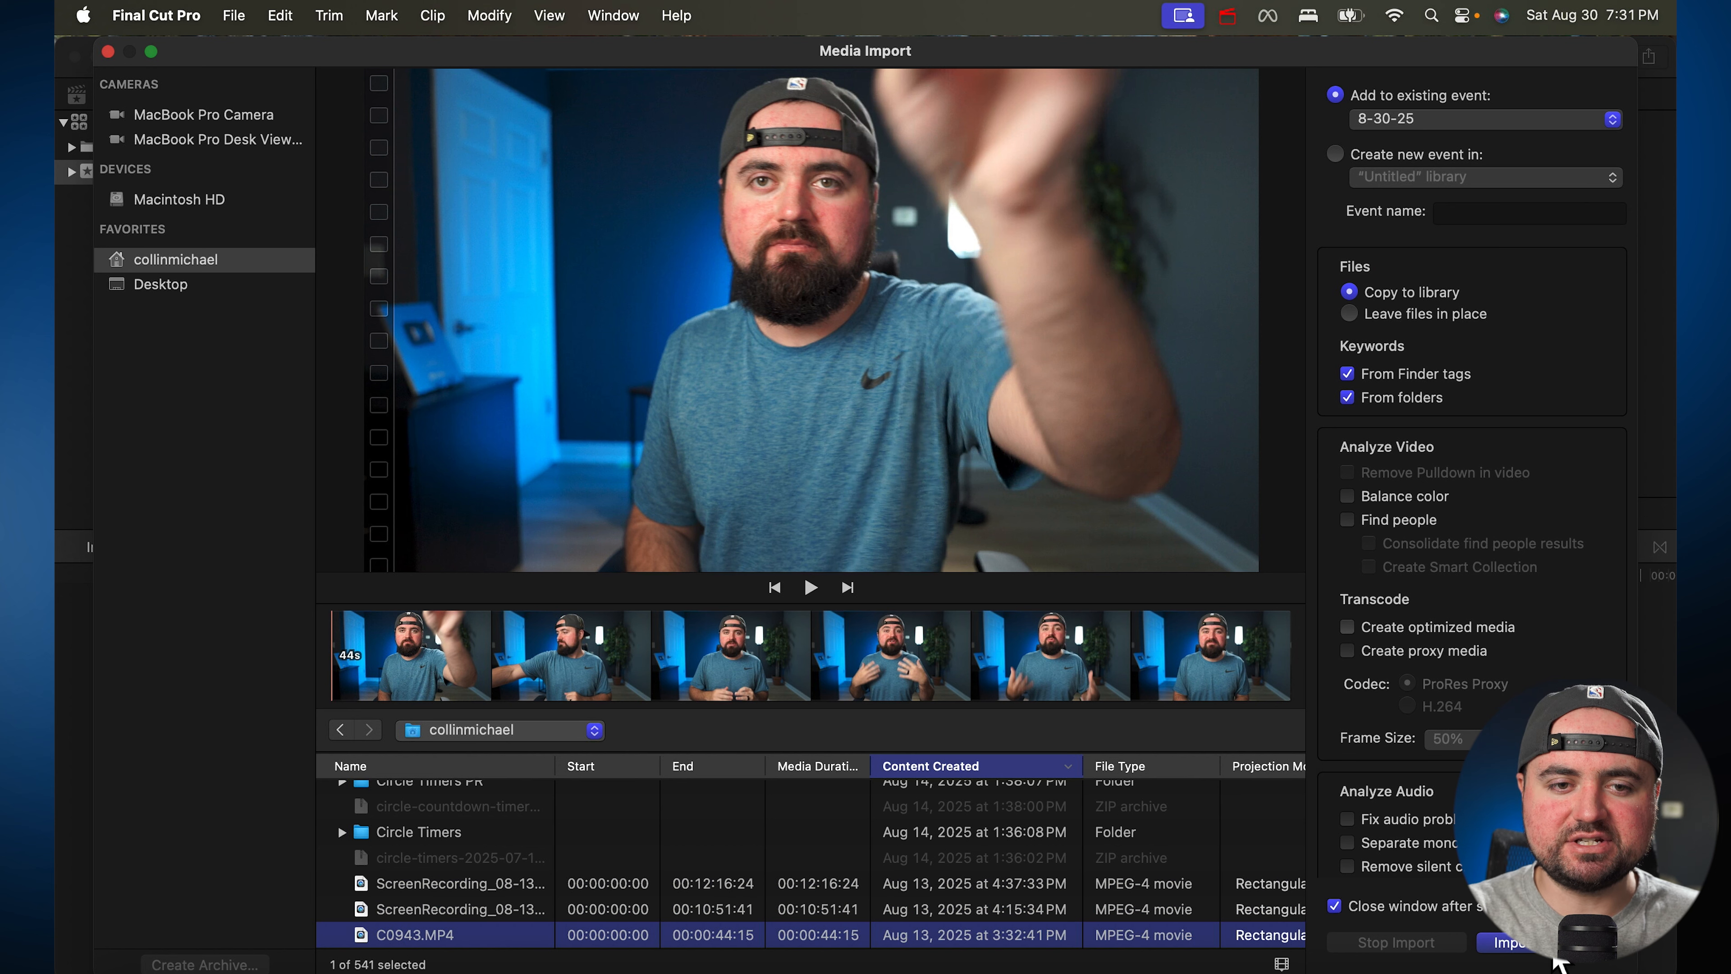
{"action": "left_click", "coordinate": [1555, 954]}
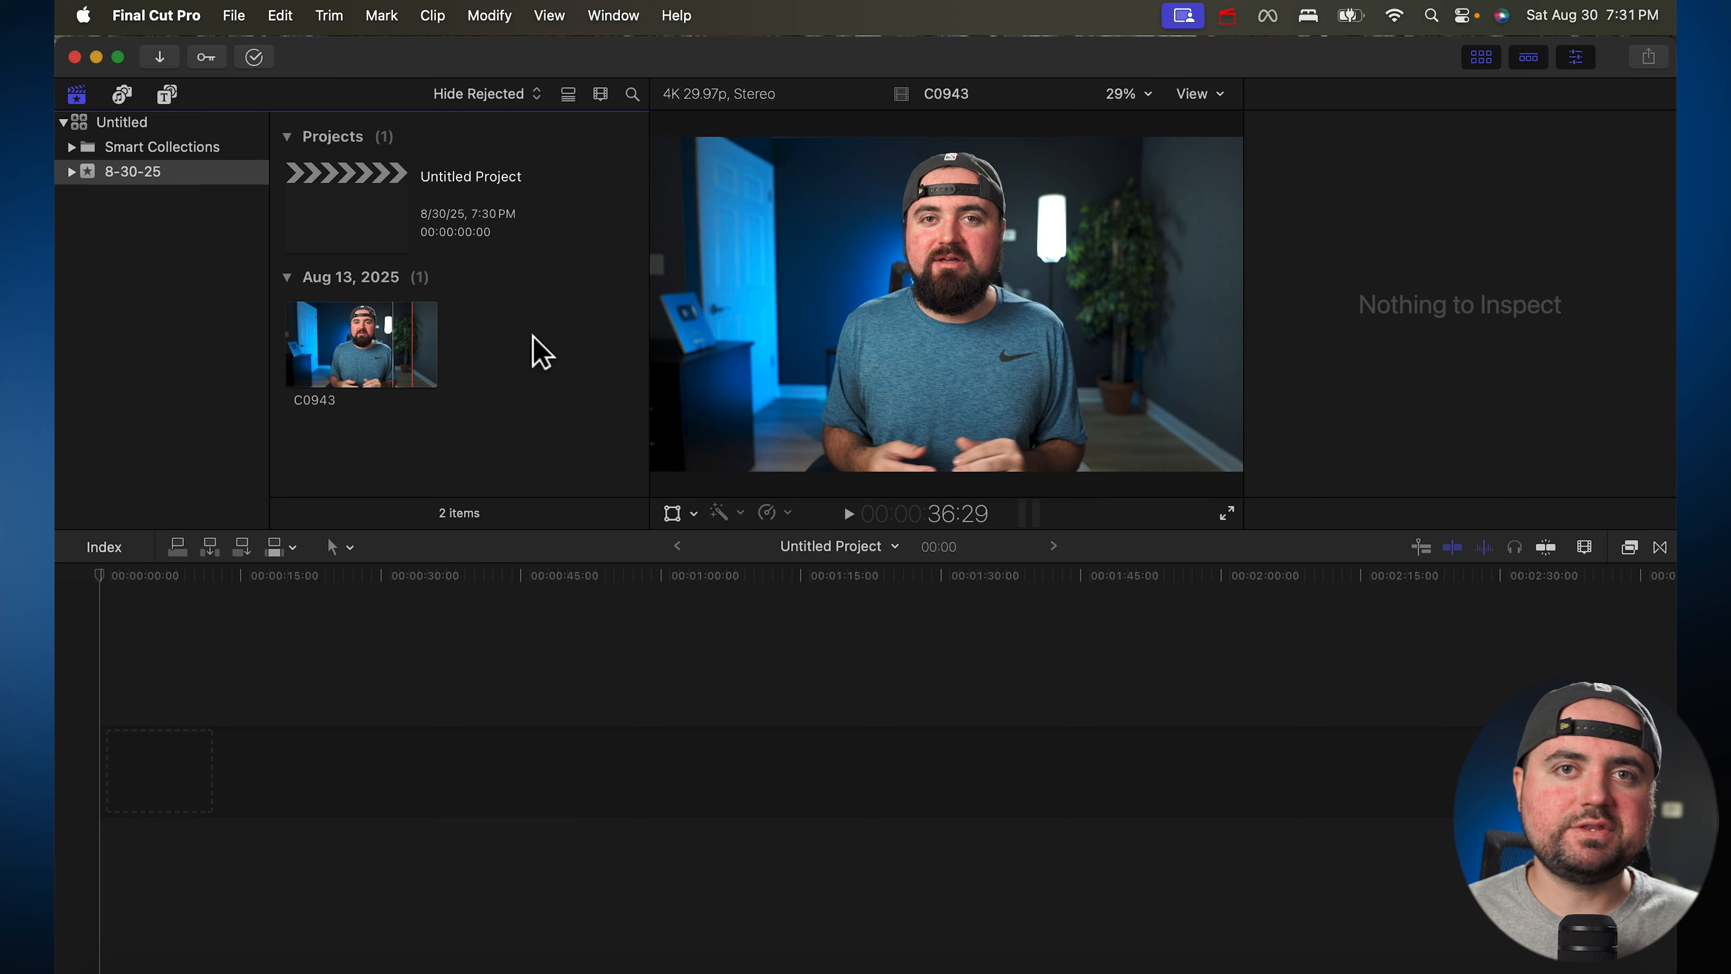
Add the imported C0943 clip to the start of the empty project timeline
{"action": "left_click", "coordinate": [337, 371]}
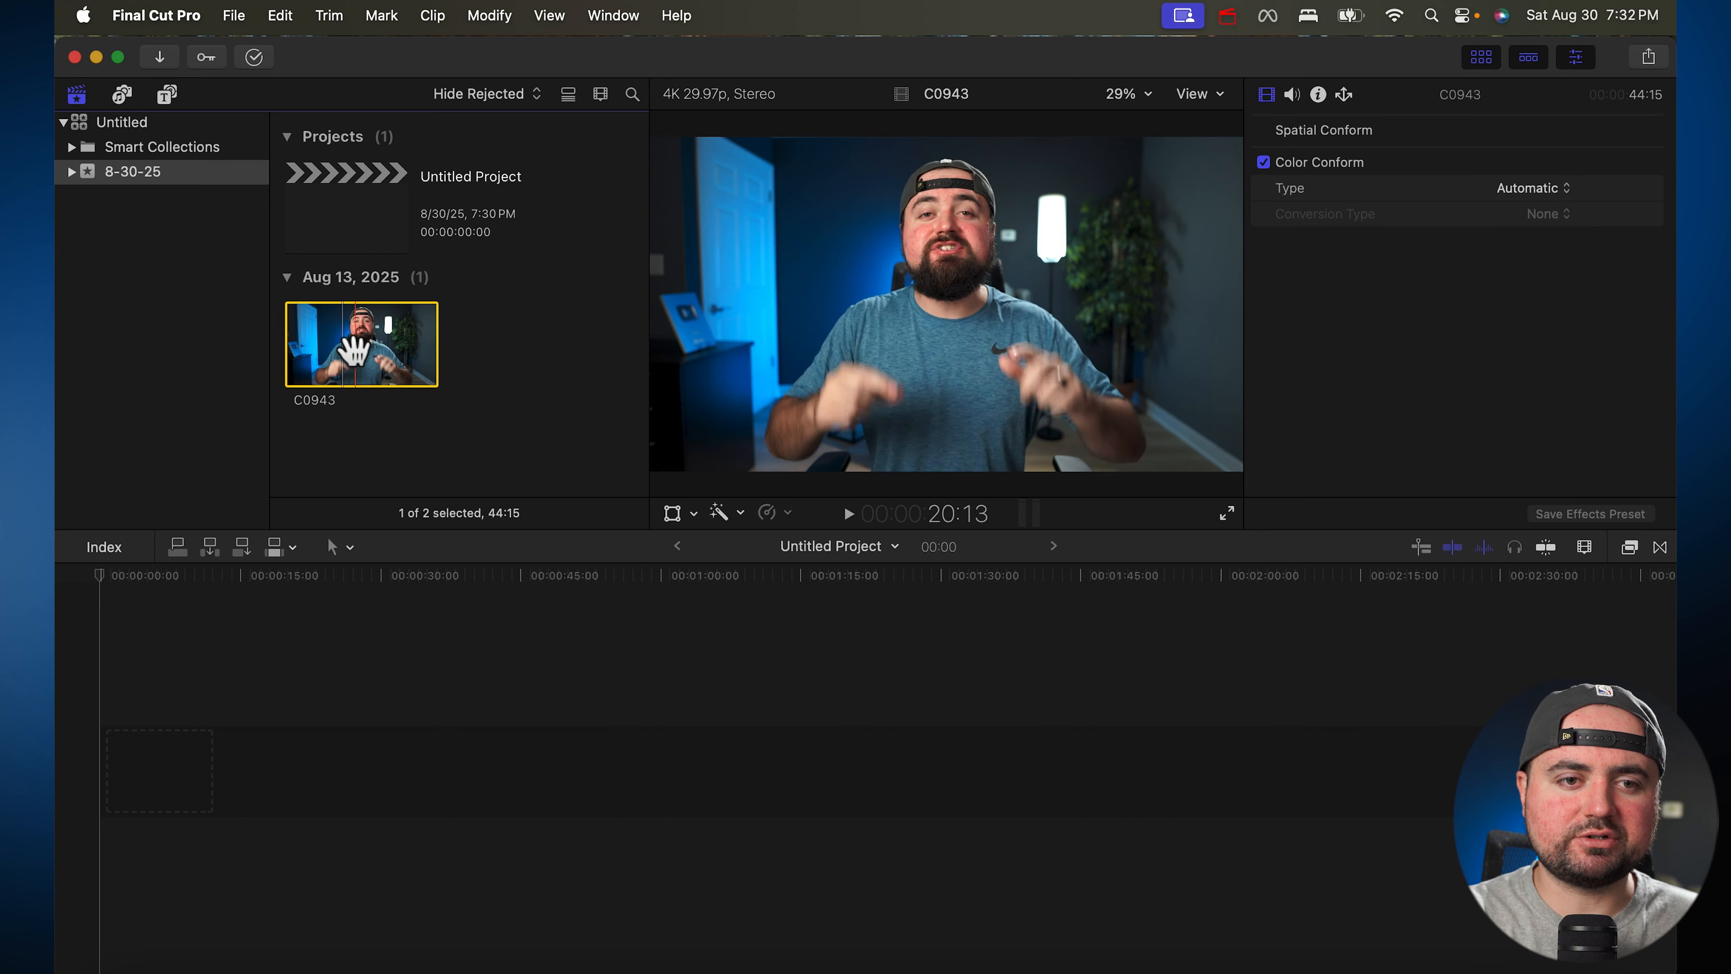
{"action": "left_click_drag", "start_coordinate": [352, 349], "coordinate": [150, 771]}
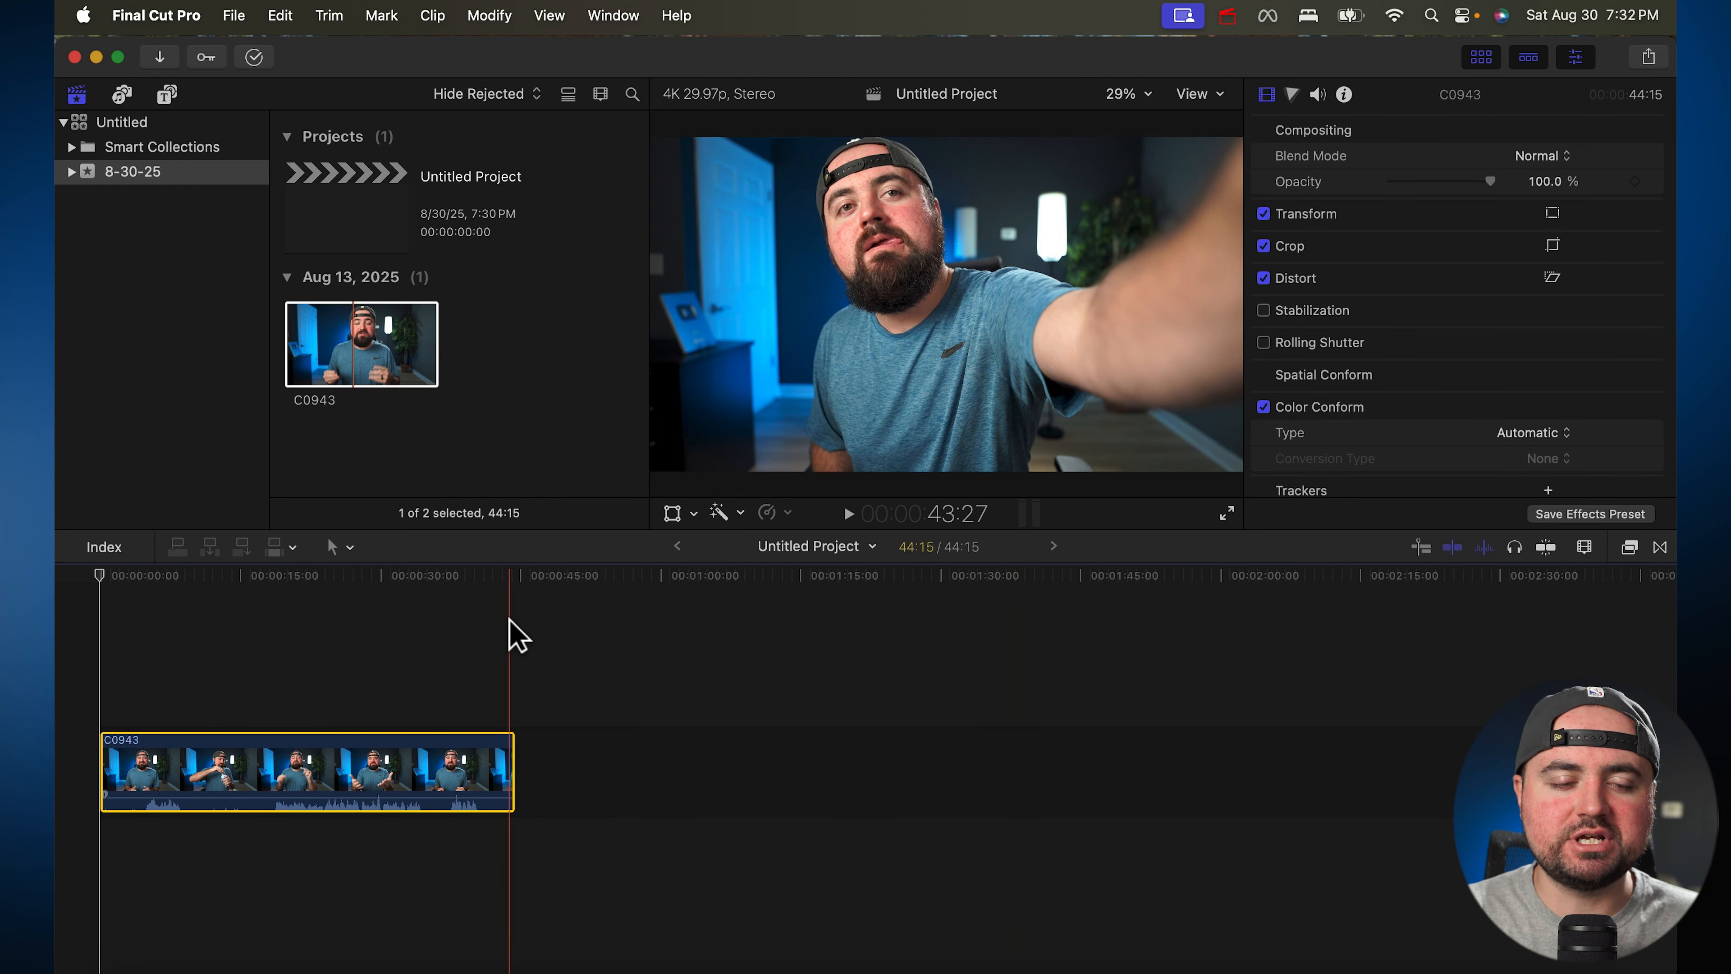
{"action": "left_click_drag", "start_coordinate": [181, 778], "coordinate": [232, 773]}
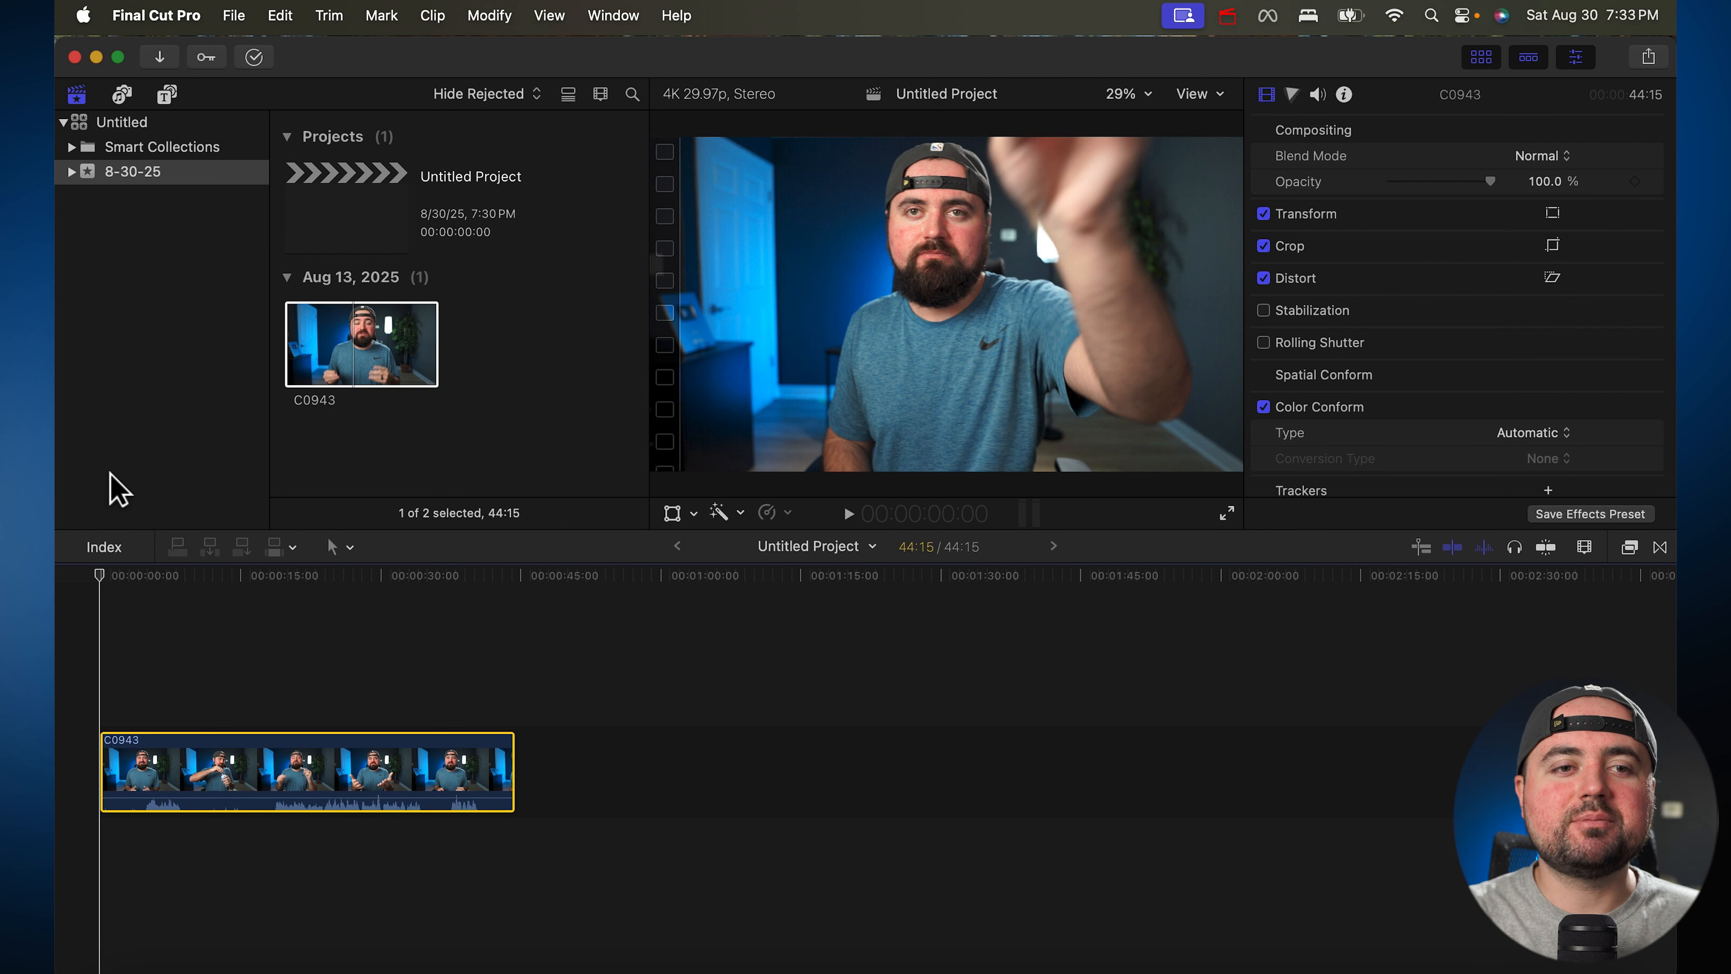
Review the available timeline editing tools and play about the first second of the clip
{"action": "left_click", "coordinate": [337, 548]}
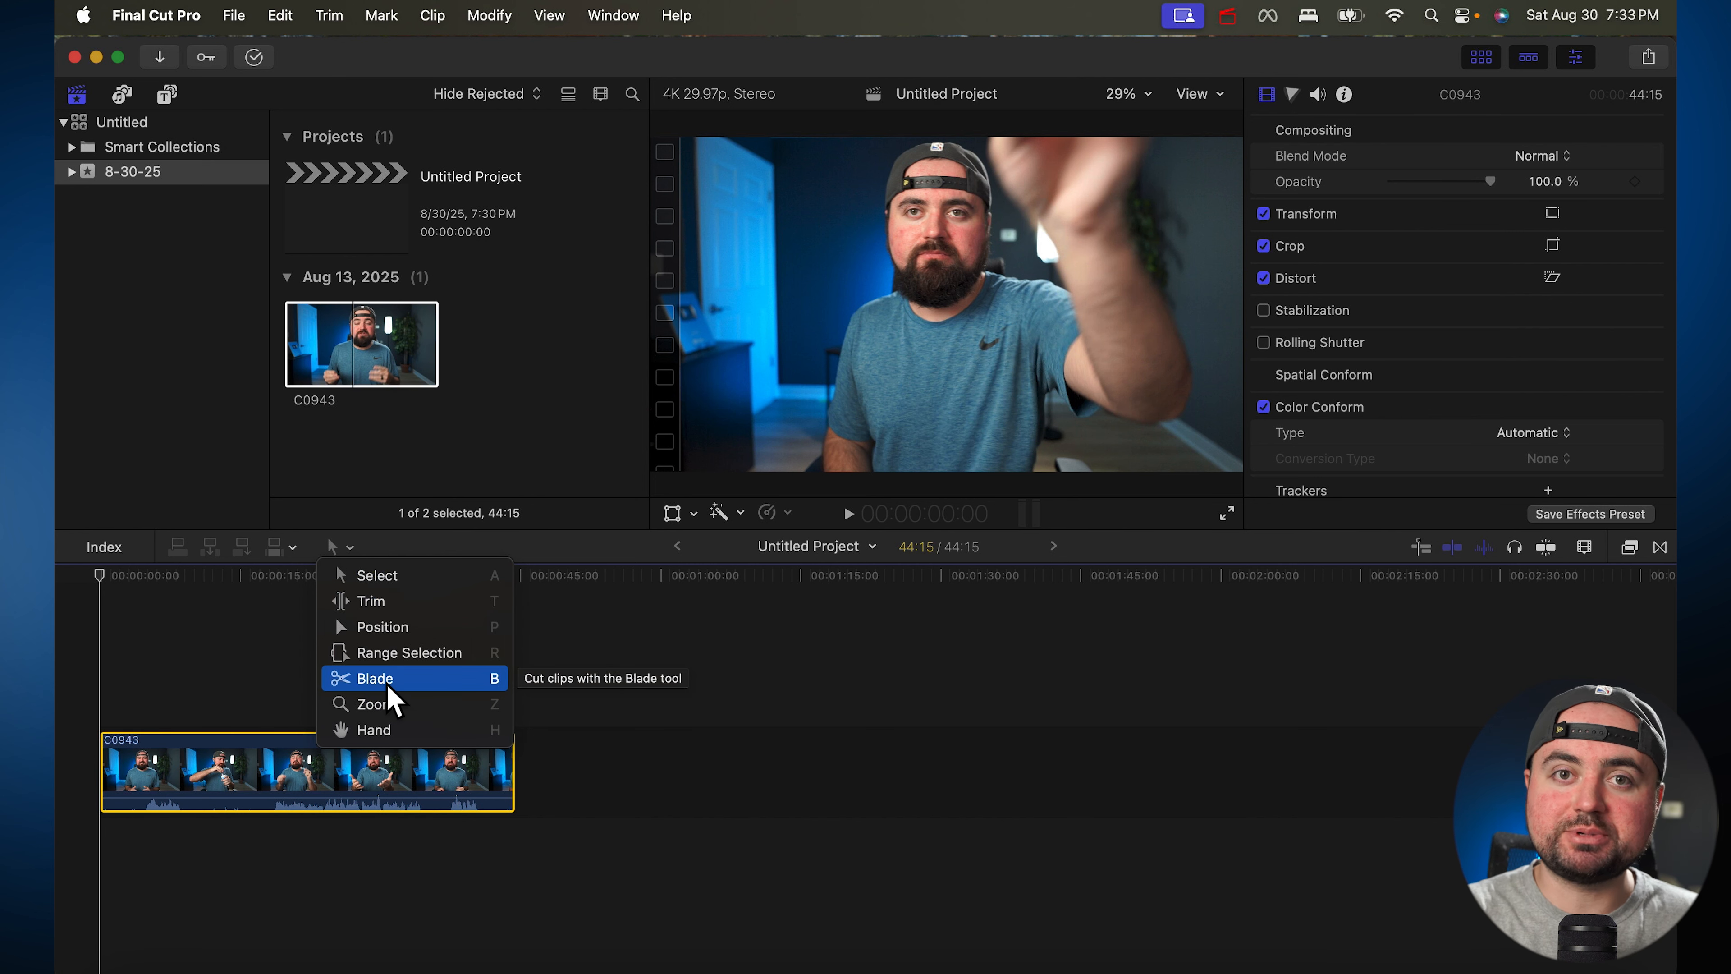
{"action": "left_click", "coordinate": [335, 549]}
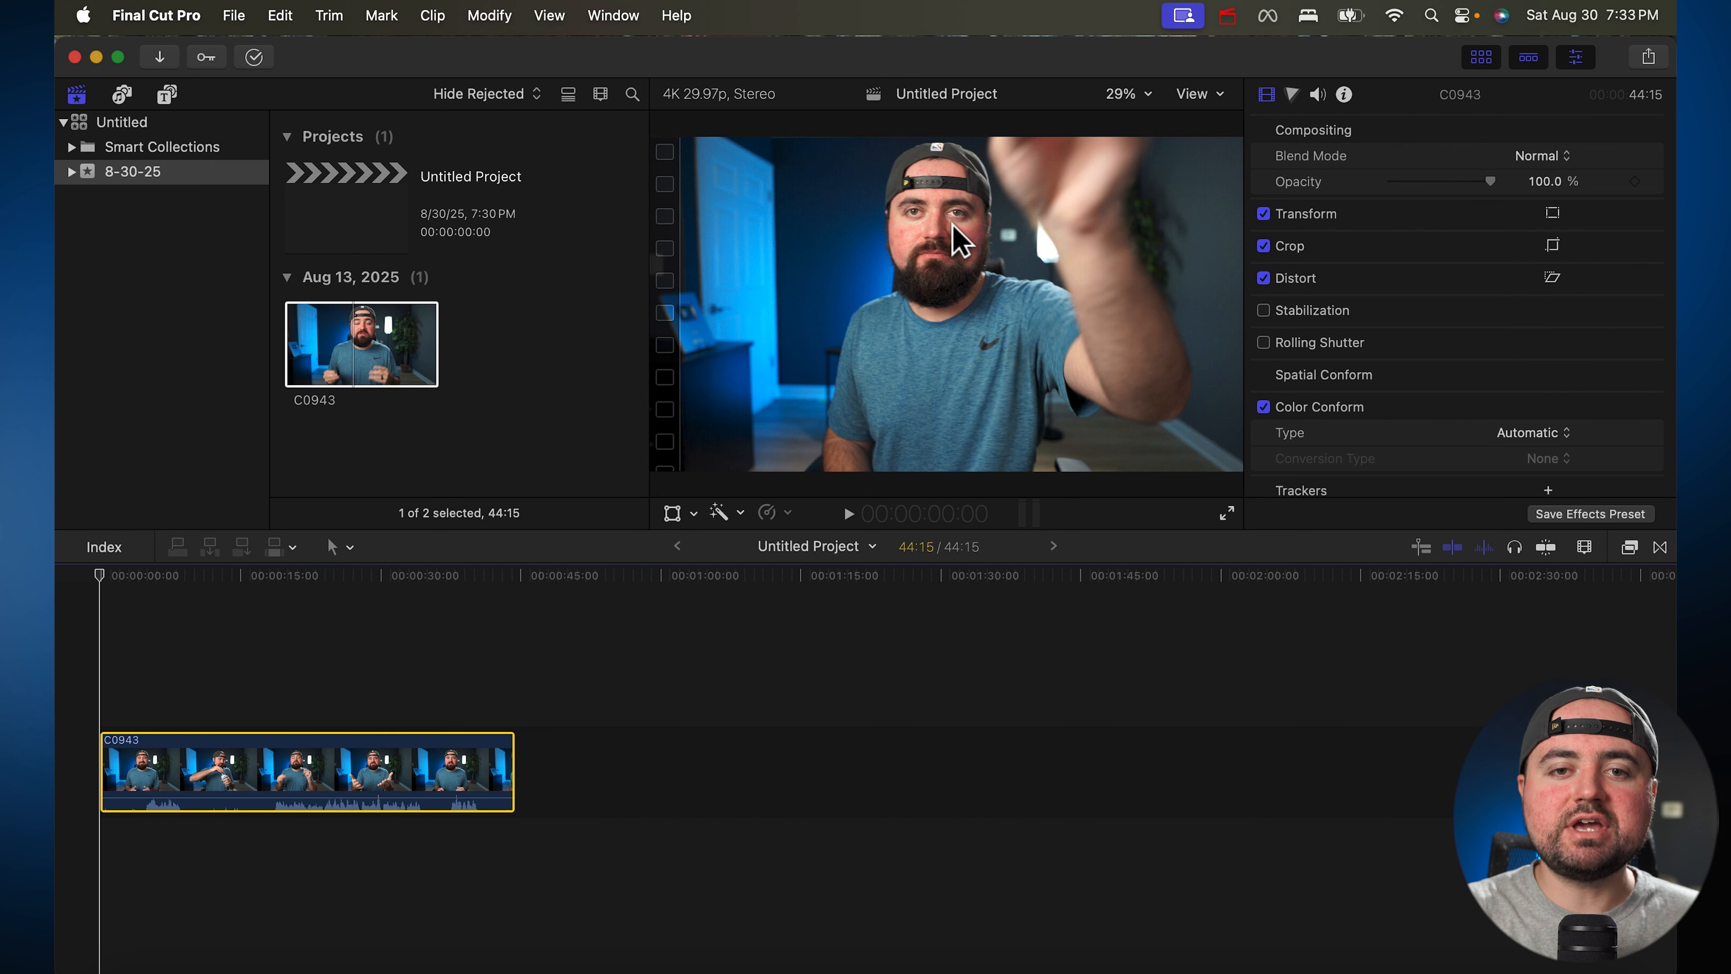
{"action": "left_click", "coordinate": [849, 513]}
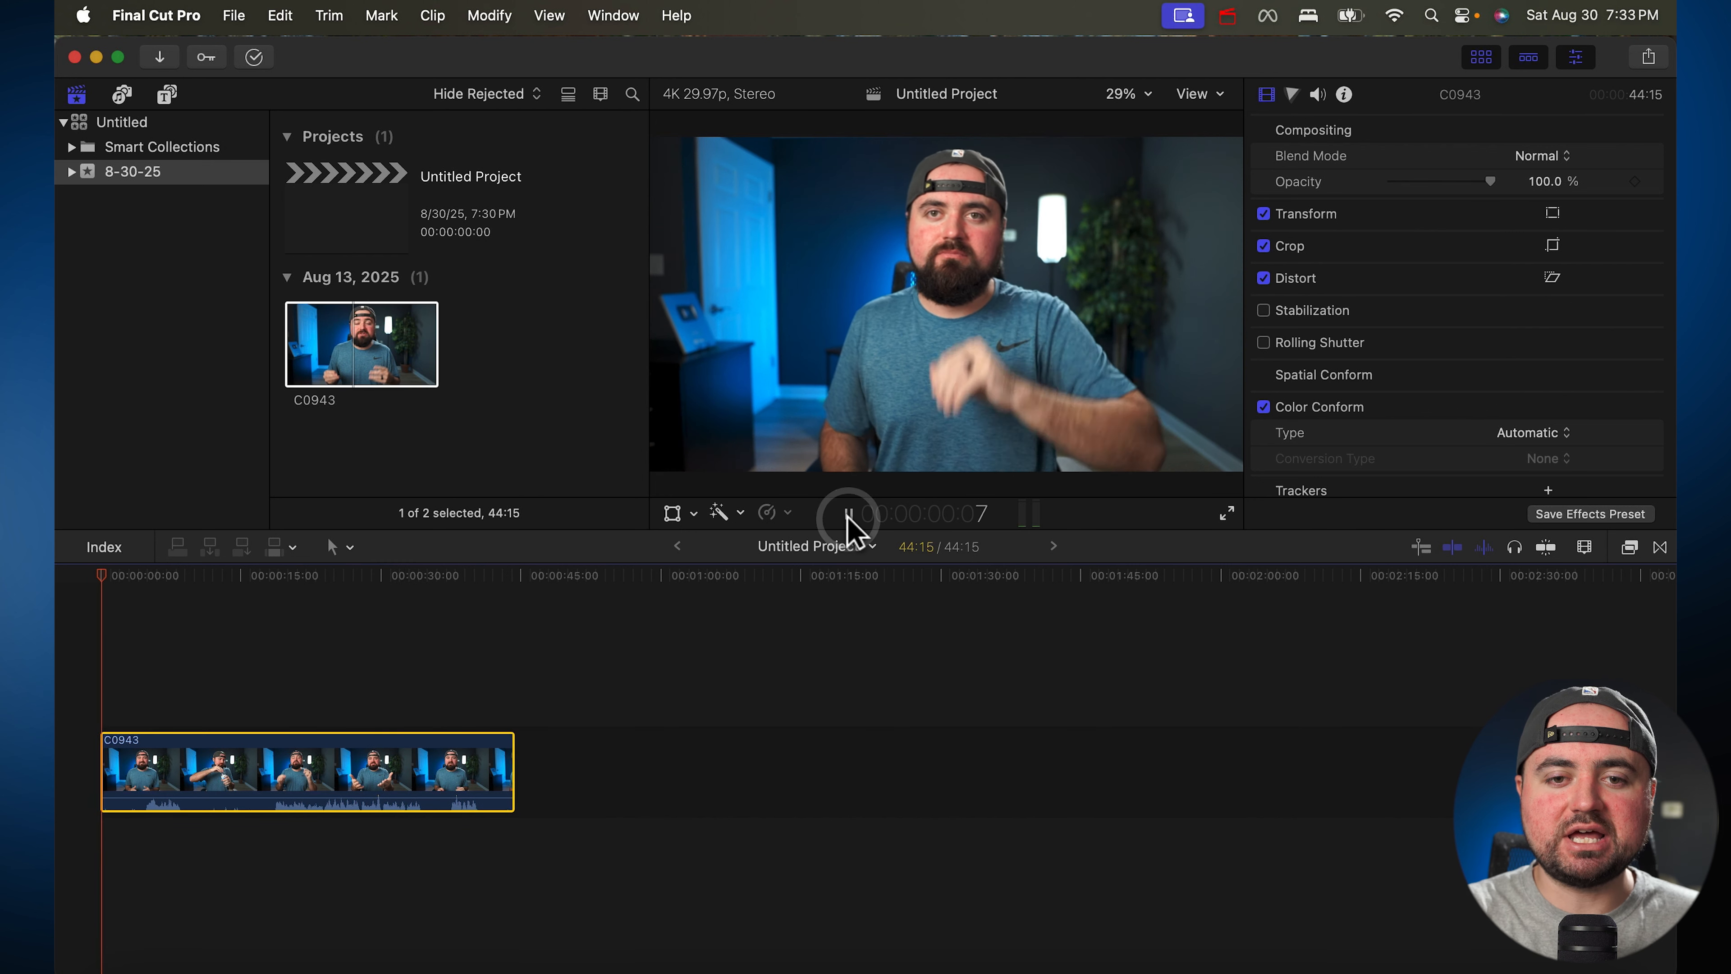
{"action": "left_click", "coordinate": [848, 514]}
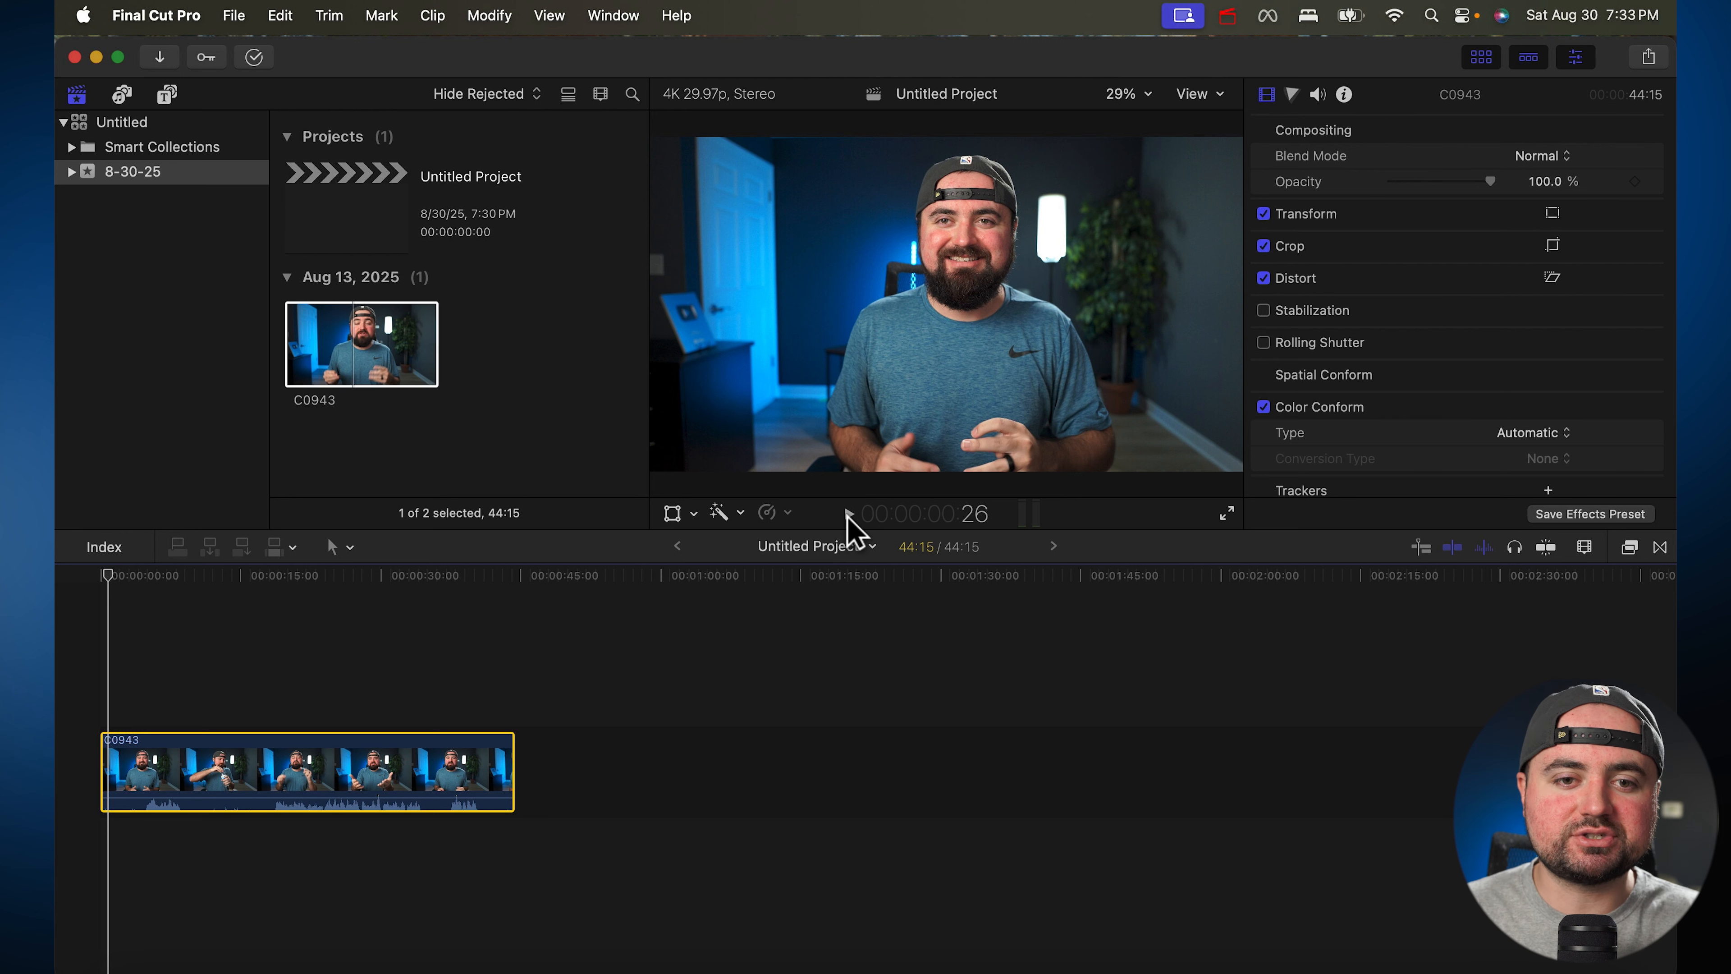
Examine the timeline clip's Transform parameters, color correction controls and audio settings
{"action": "key", "text": "super+shift+a"}
{"action": "mouse_move", "coordinate": [1287, 222]}
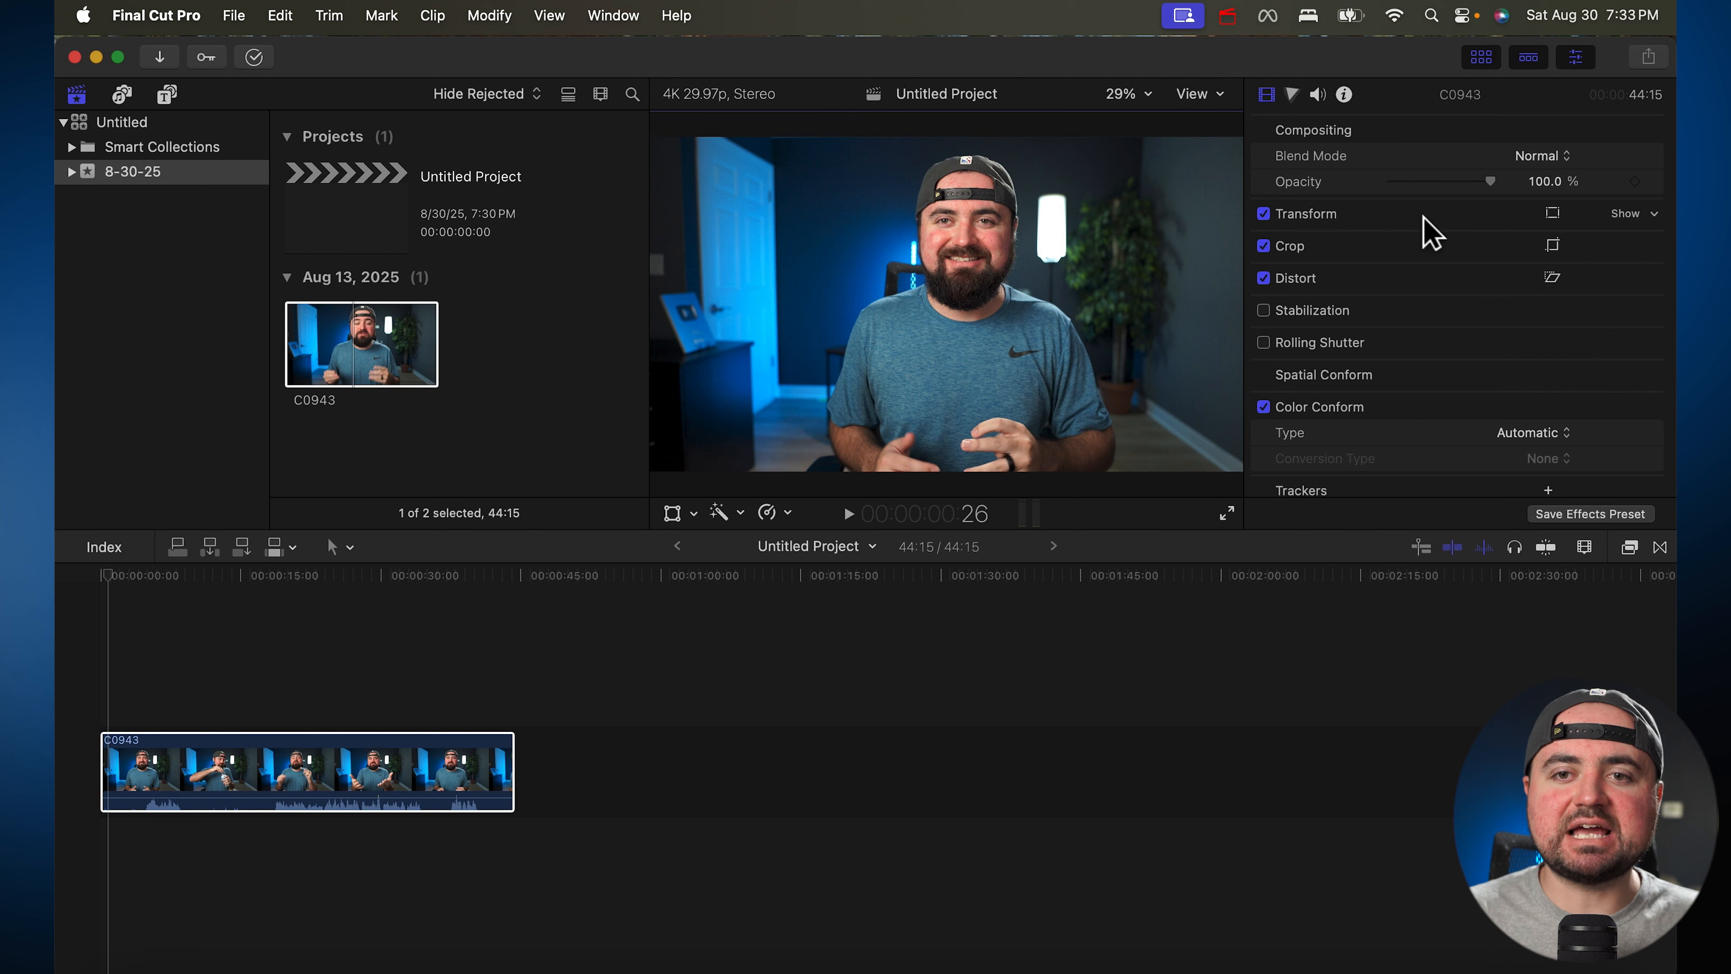
{"action": "left_click", "coordinate": [1626, 214]}
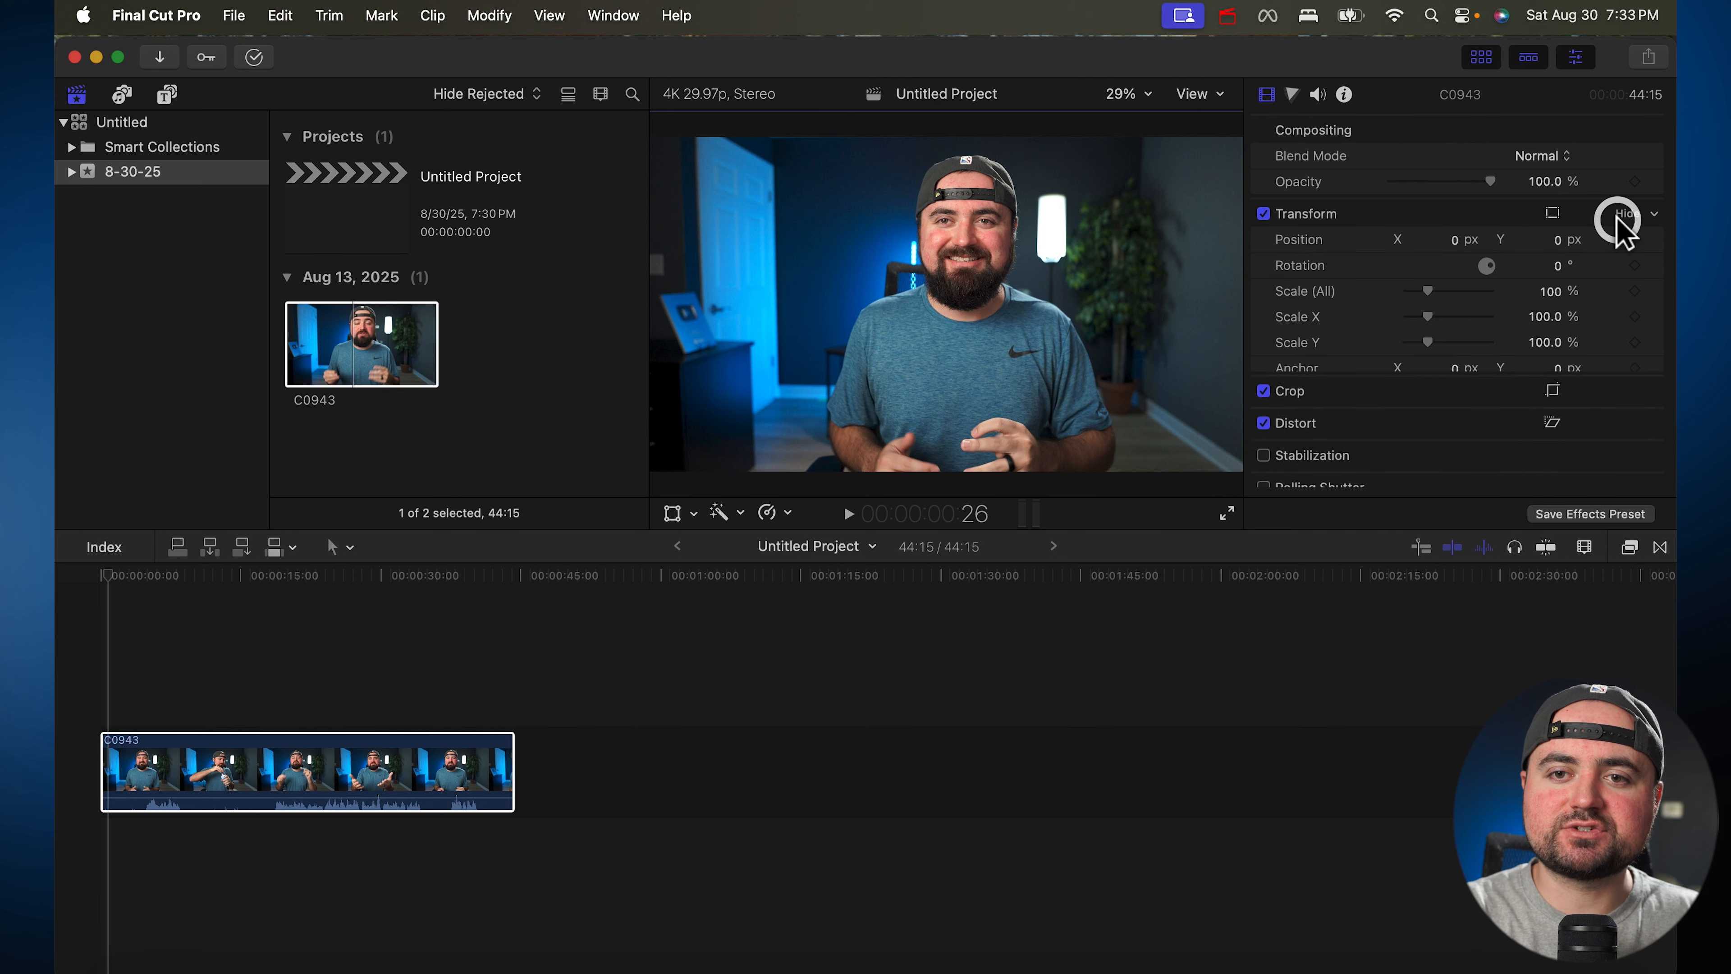
{"action": "left_click_drag", "start_coordinate": [1426, 290], "coordinate": [1427, 290]}
{"action": "left_click", "coordinate": [1635, 225]}
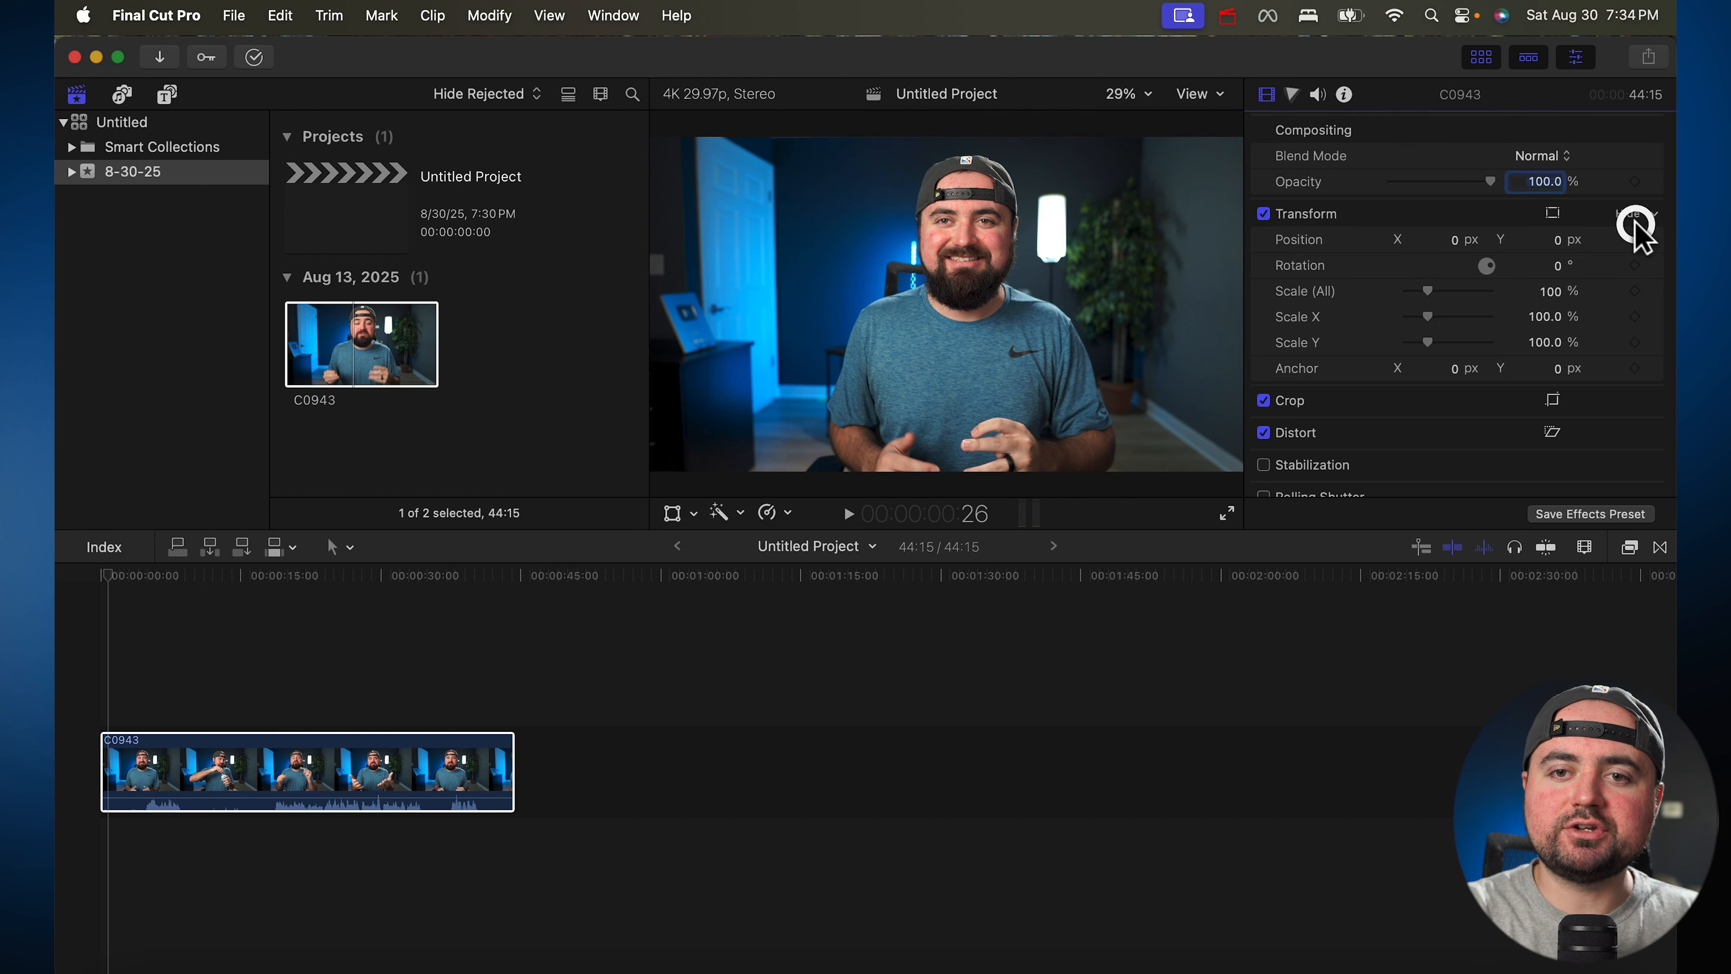
{"action": "left_click", "coordinate": [1650, 223]}
{"action": "left_click", "coordinate": [1653, 206]}
{"action": "left_click", "coordinate": [1654, 218]}
{"action": "left_click", "coordinate": [1654, 218]}
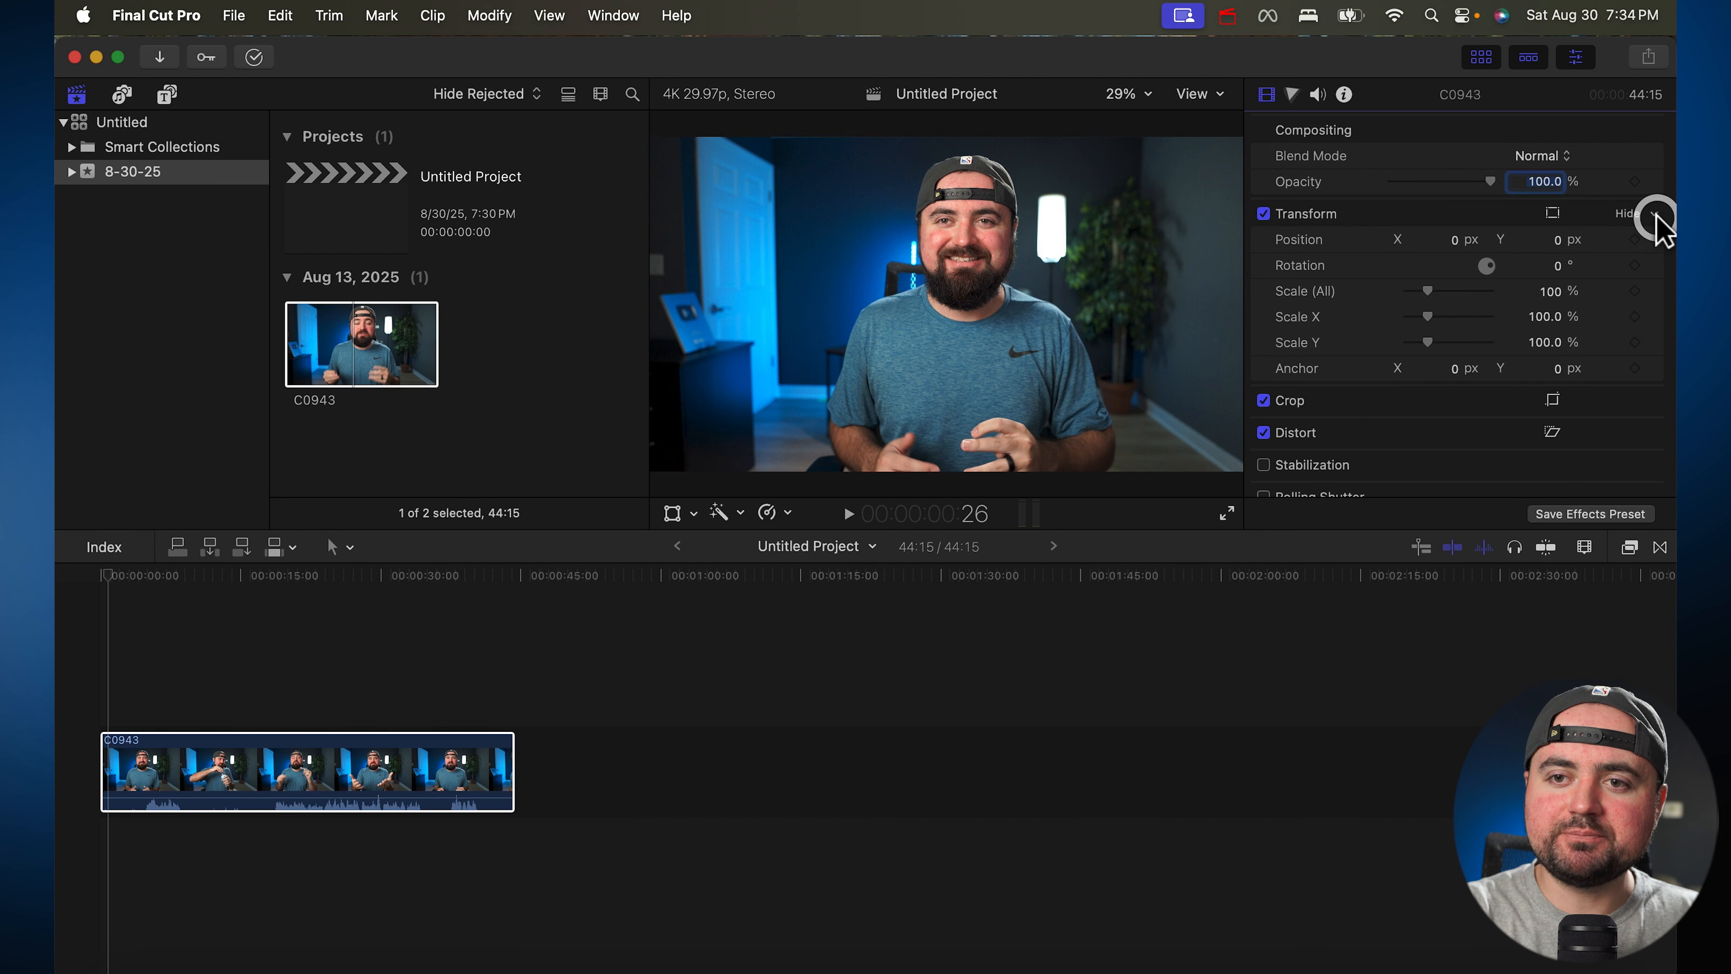
{"action": "left_click", "coordinate": [1629, 214]}
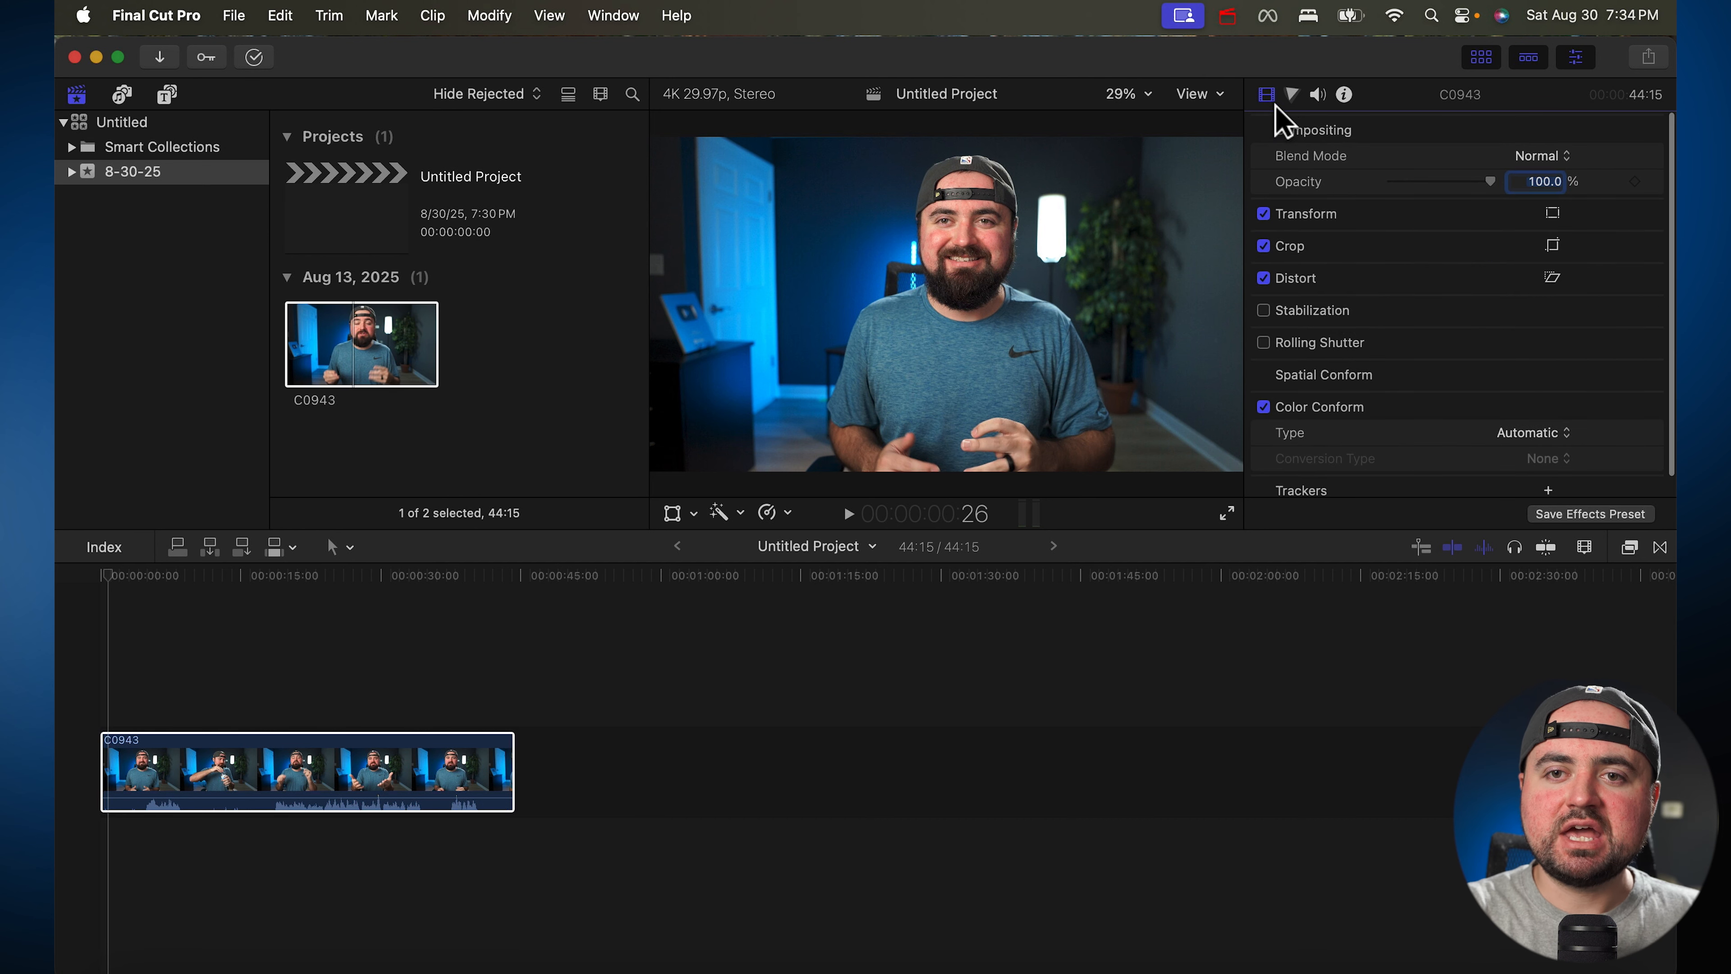
{"action": "left_click", "coordinate": [1292, 95]}
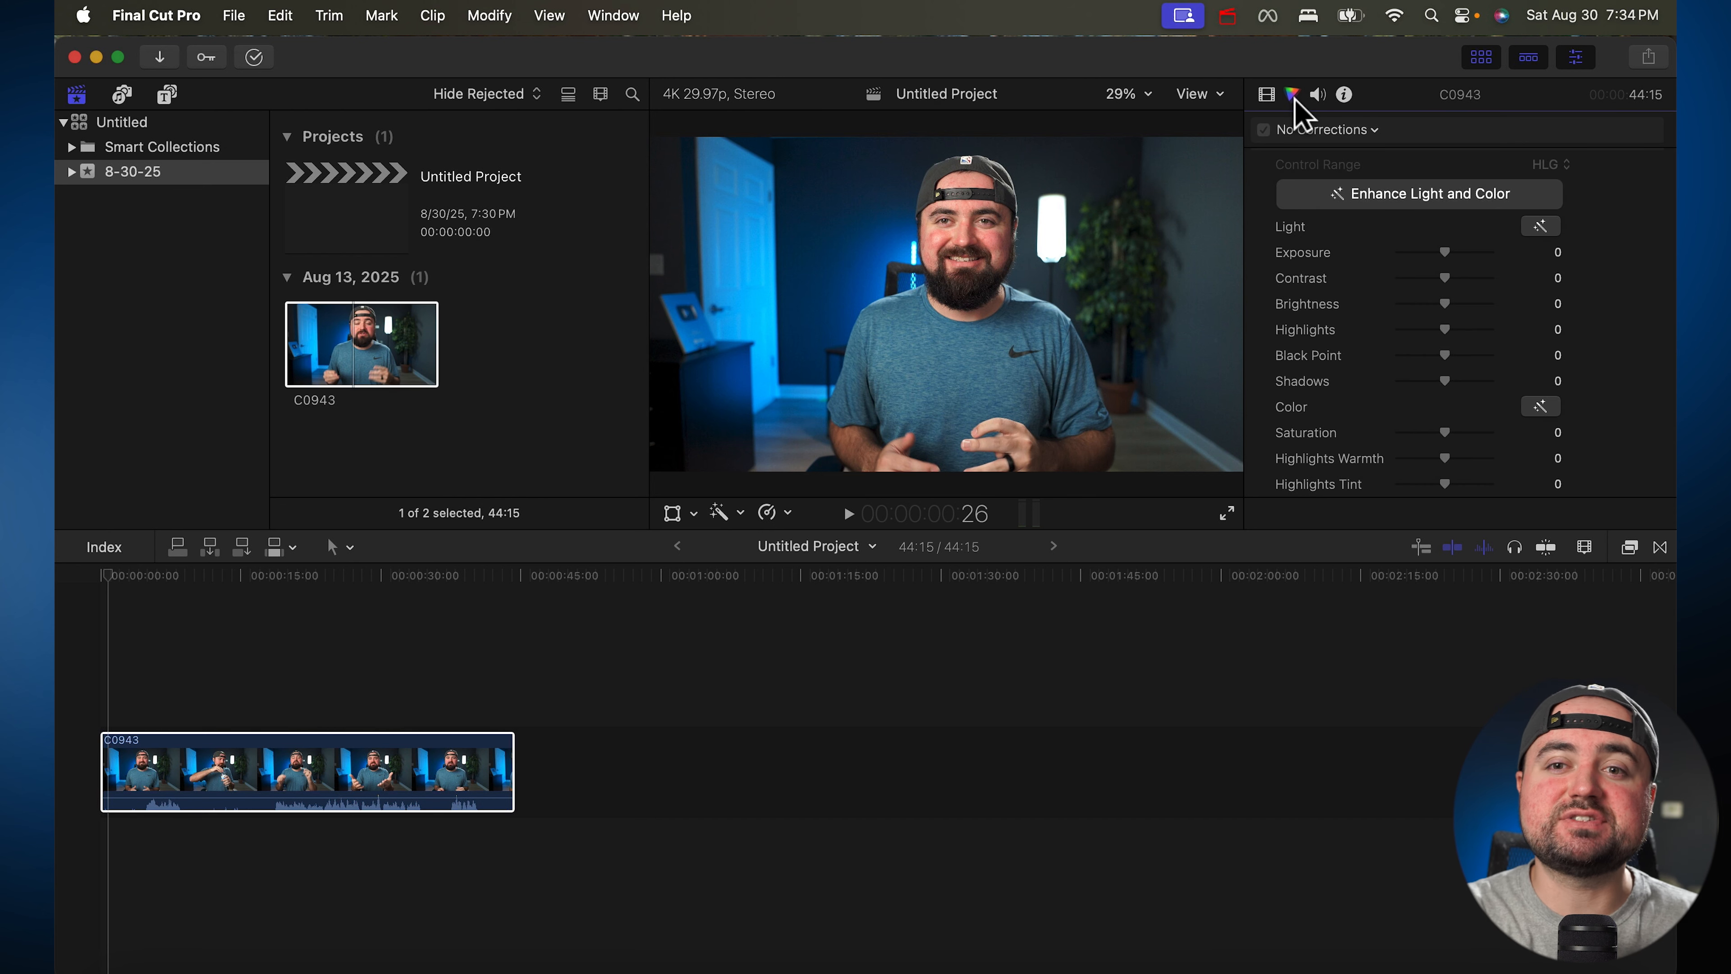
{"action": "left_click", "coordinate": [1317, 95]}
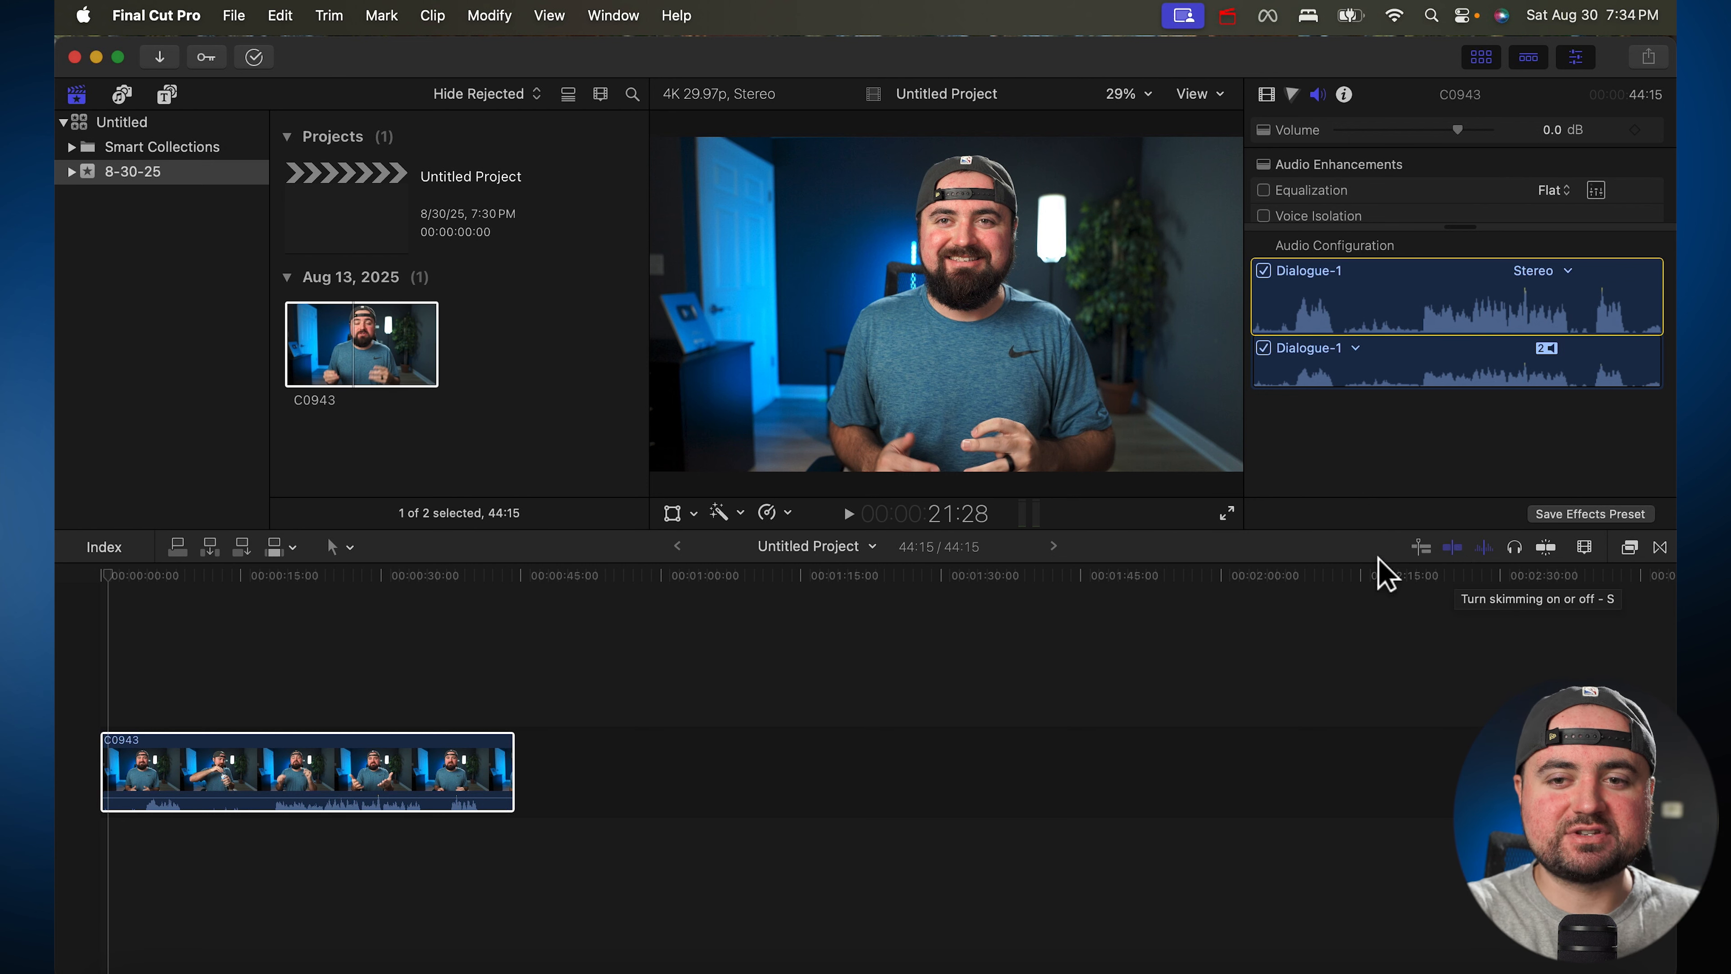
Turn off audio skimming while keeping video skimming on, and enable snapping for the timeline
{"action": "left_click", "coordinate": [1453, 547]}
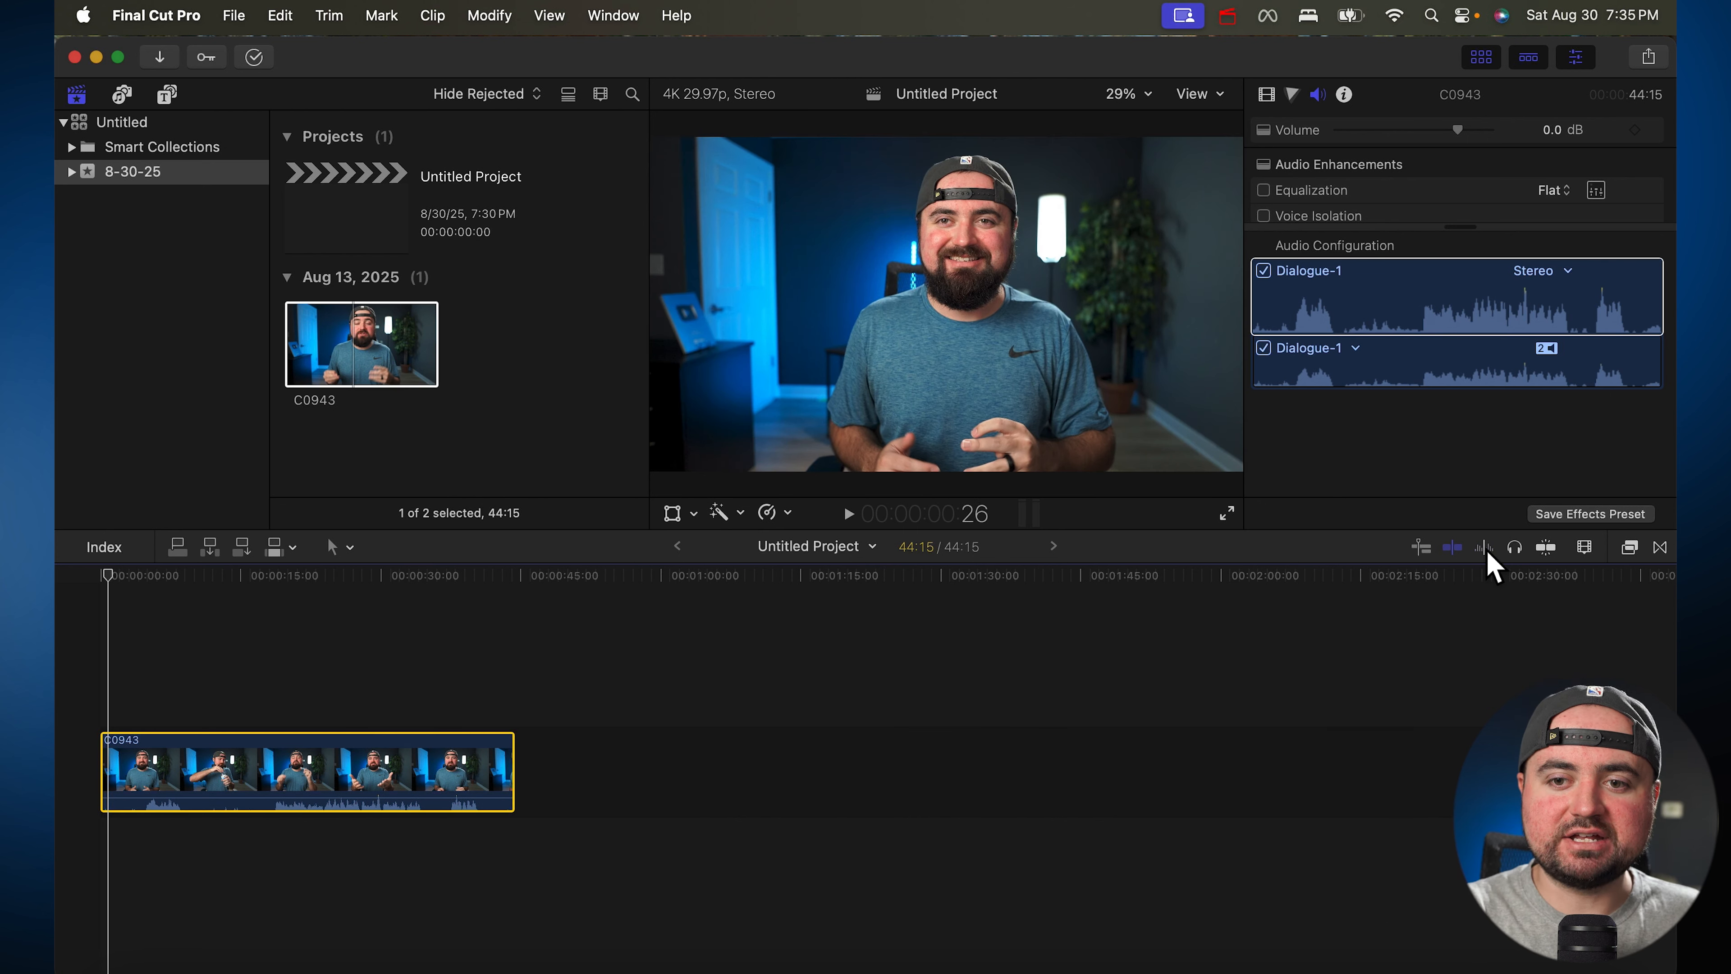
{"action": "left_click", "coordinate": [1453, 548]}
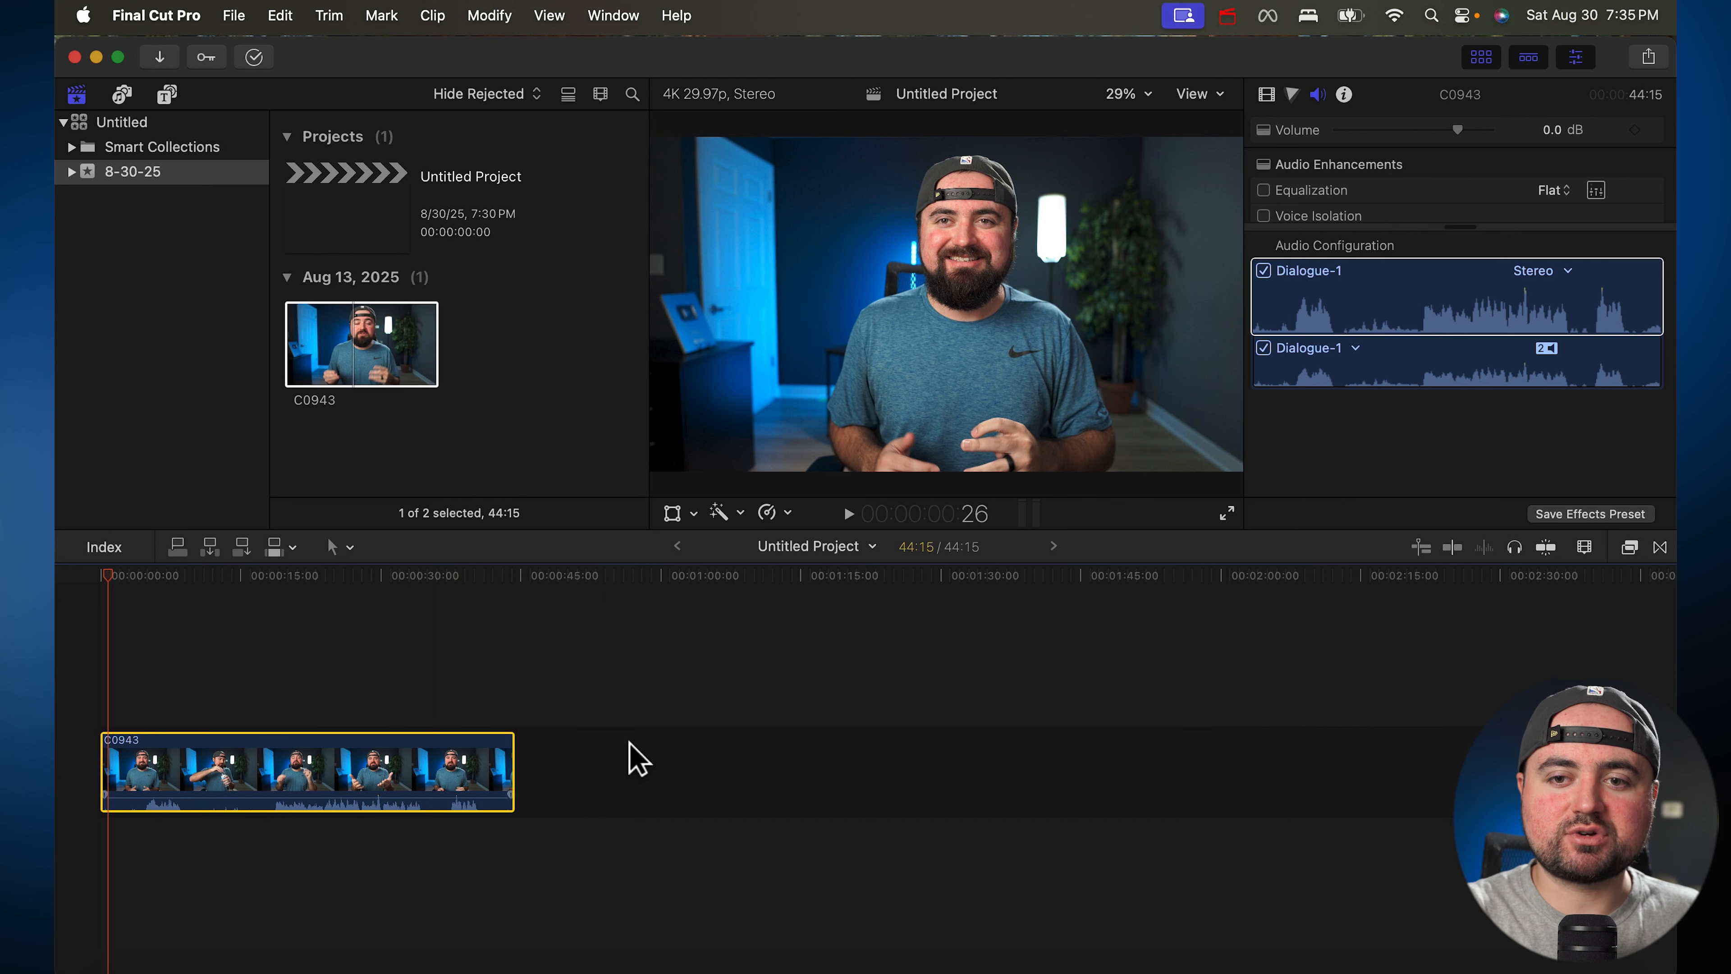
{"action": "left_click", "coordinate": [1453, 548]}
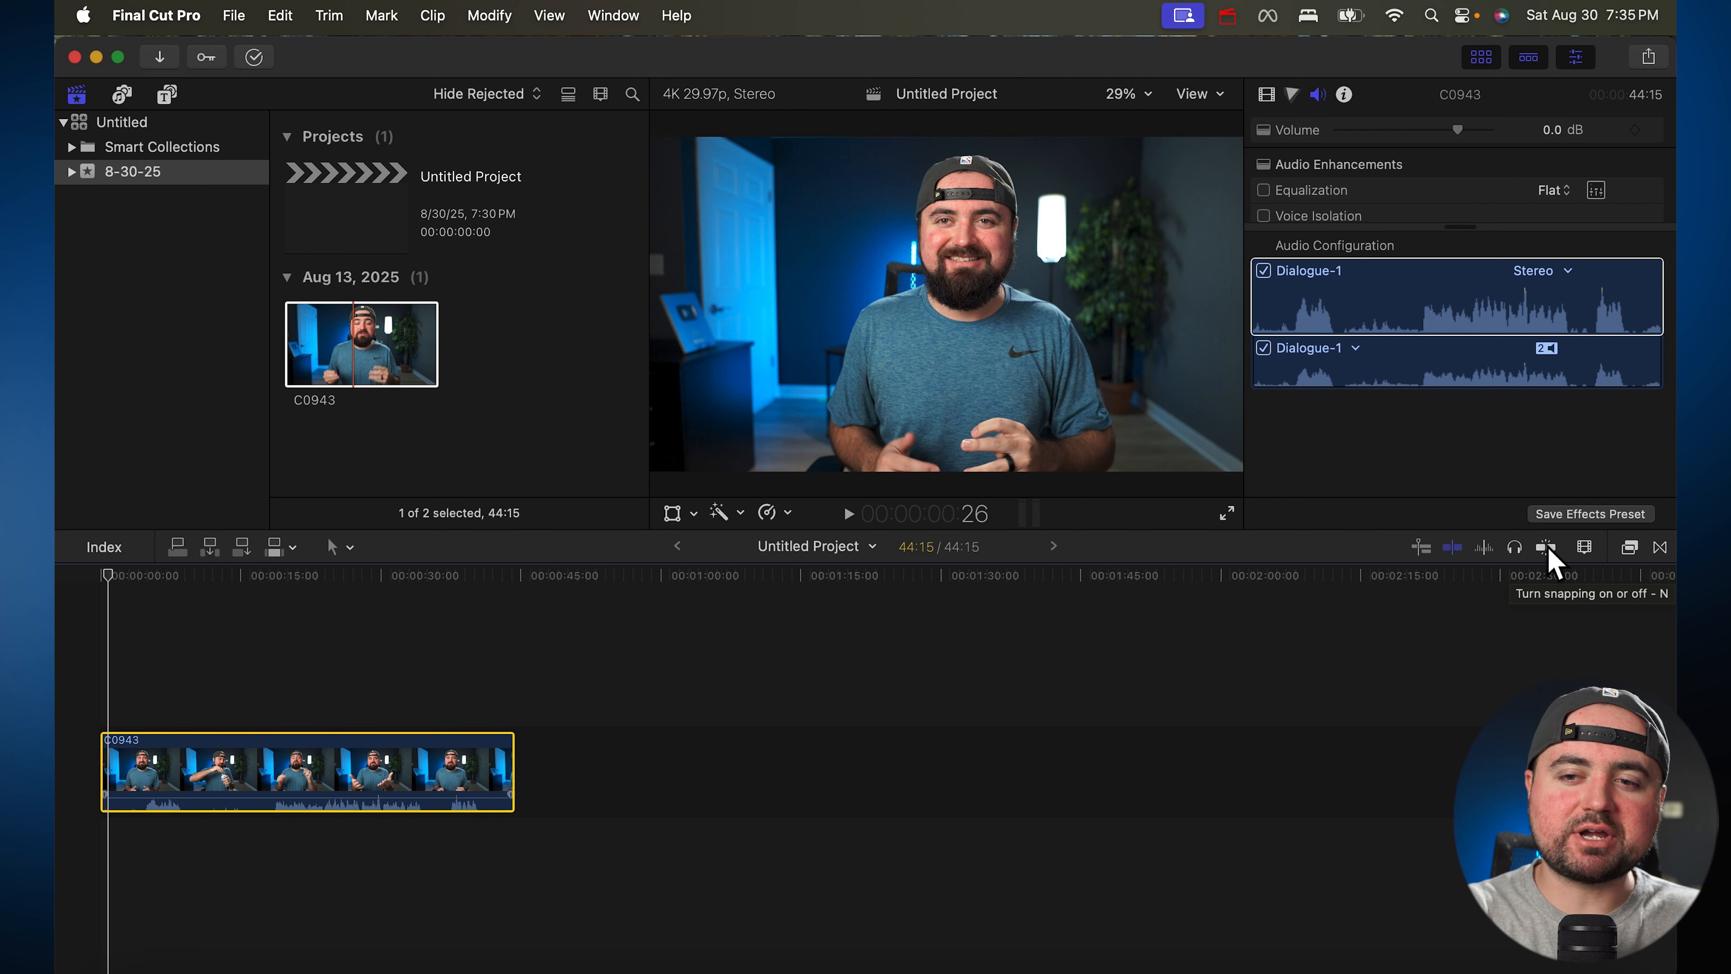
{"action": "left_click", "coordinate": [1546, 547]}
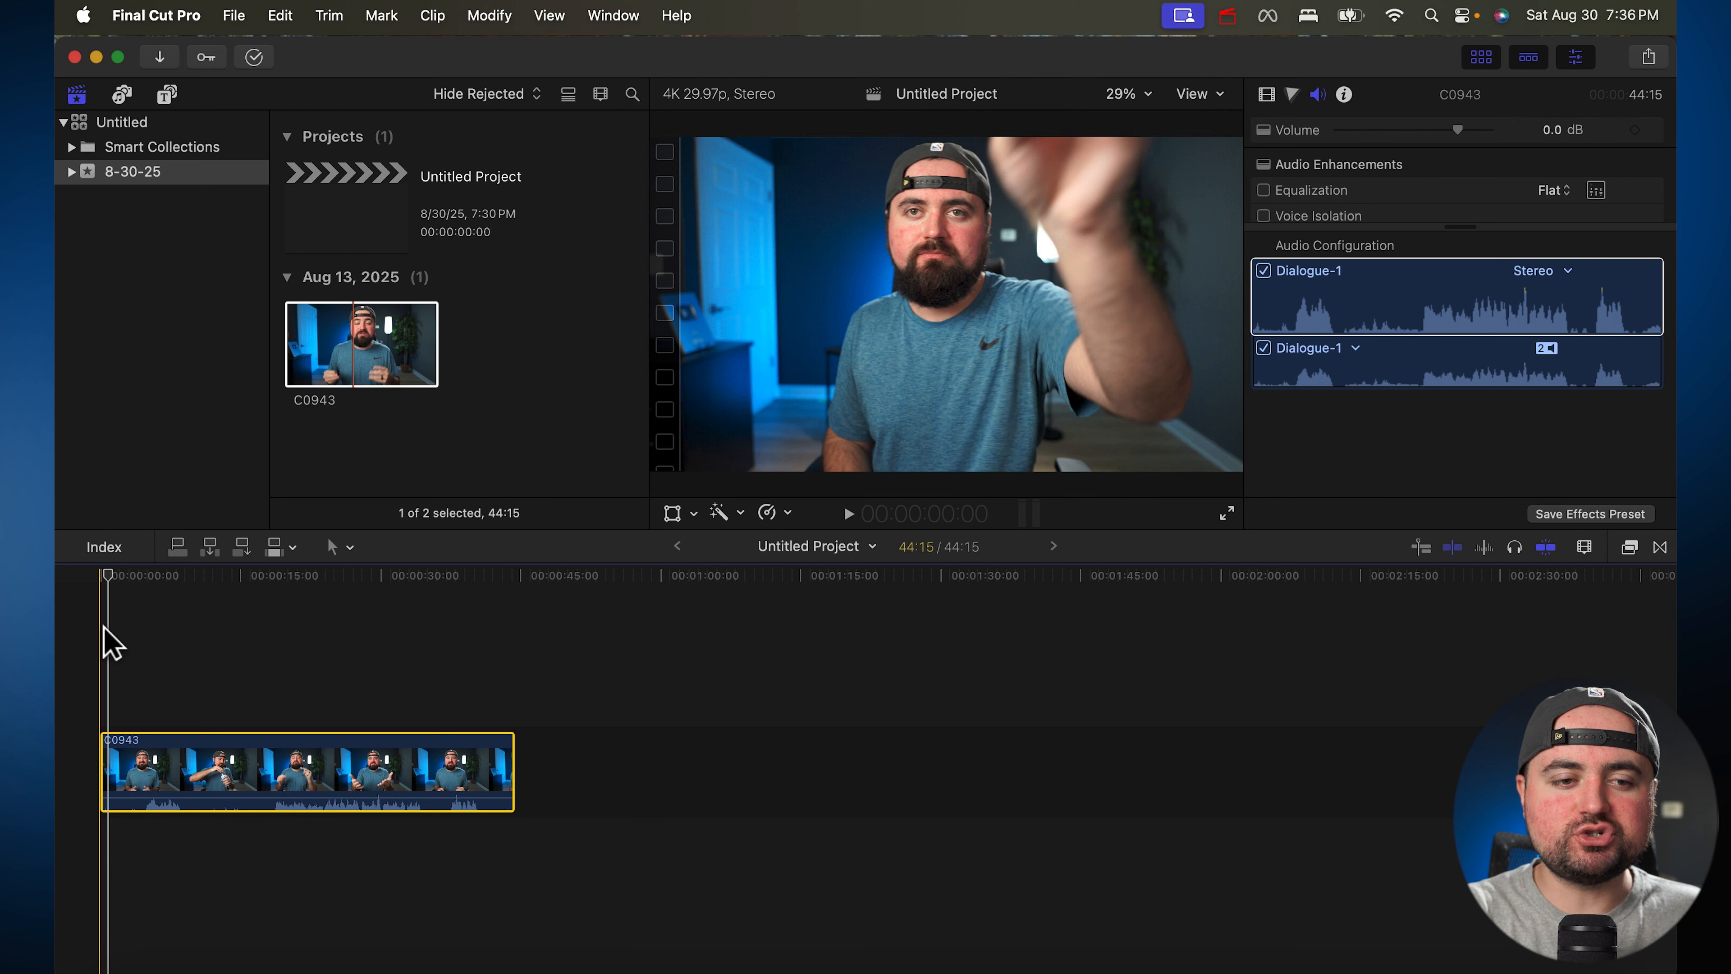
Try to adjust the beginning of the timeline clip by moving its start edge
{"action": "key", "text": "super+equal"}
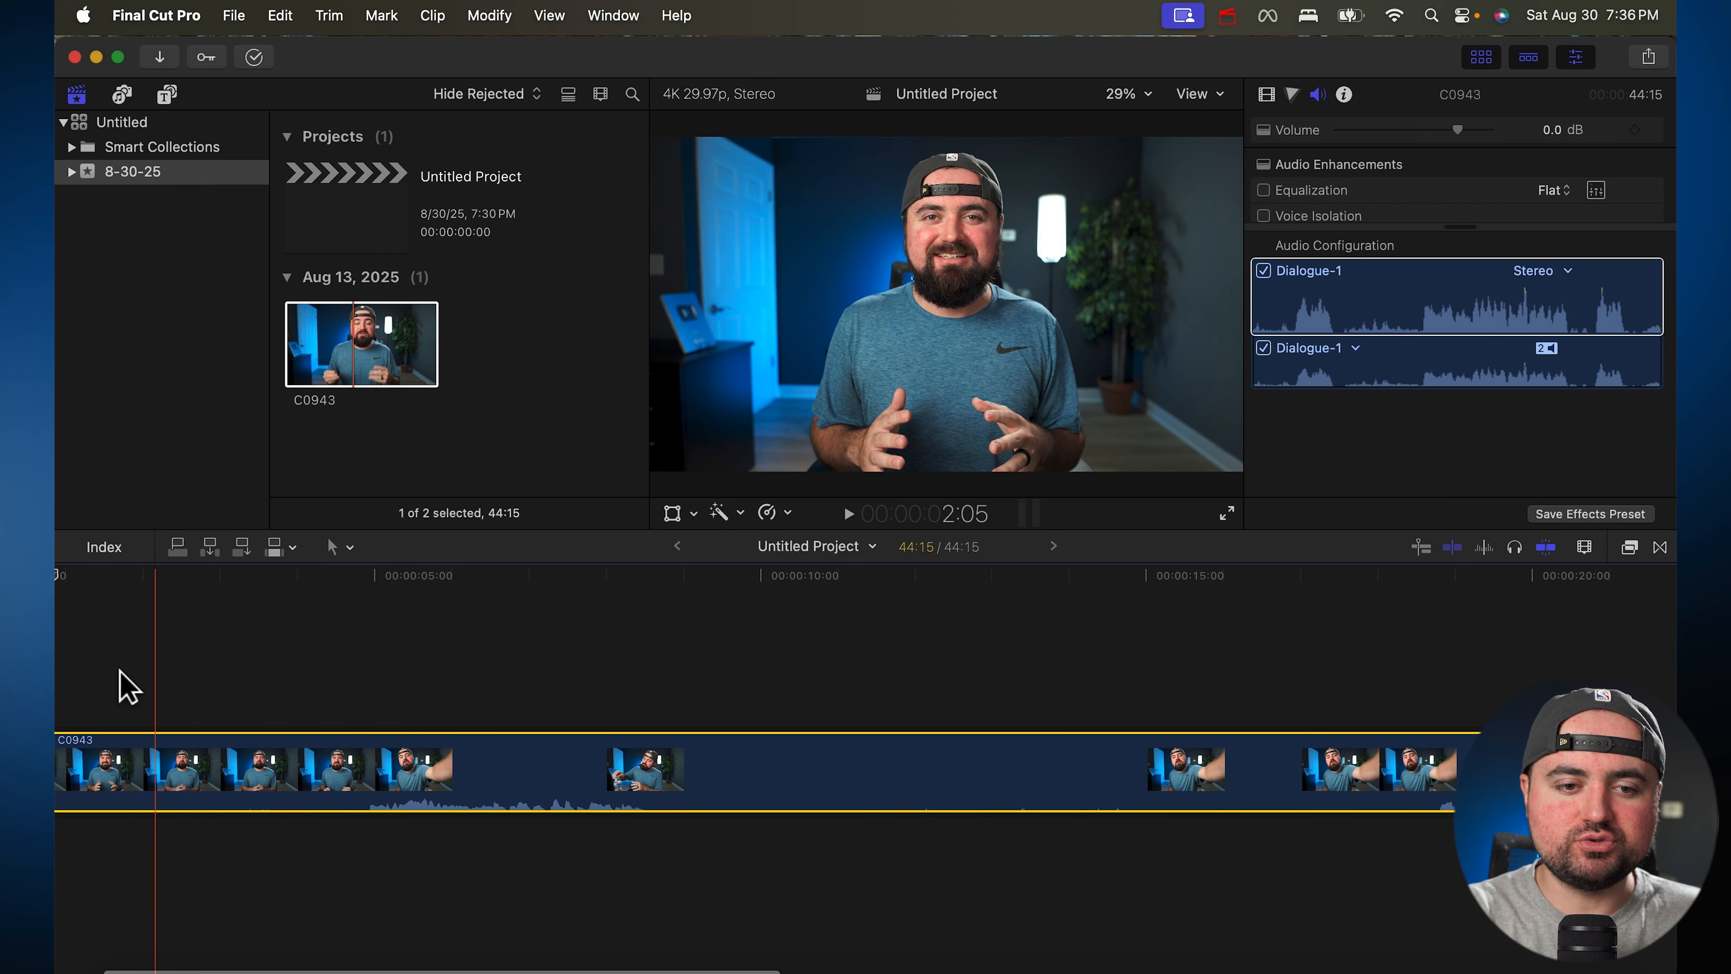
{"action": "scroll", "coordinate": [128, 688], "scroll_direction": "left", "scroll_amount": 2}
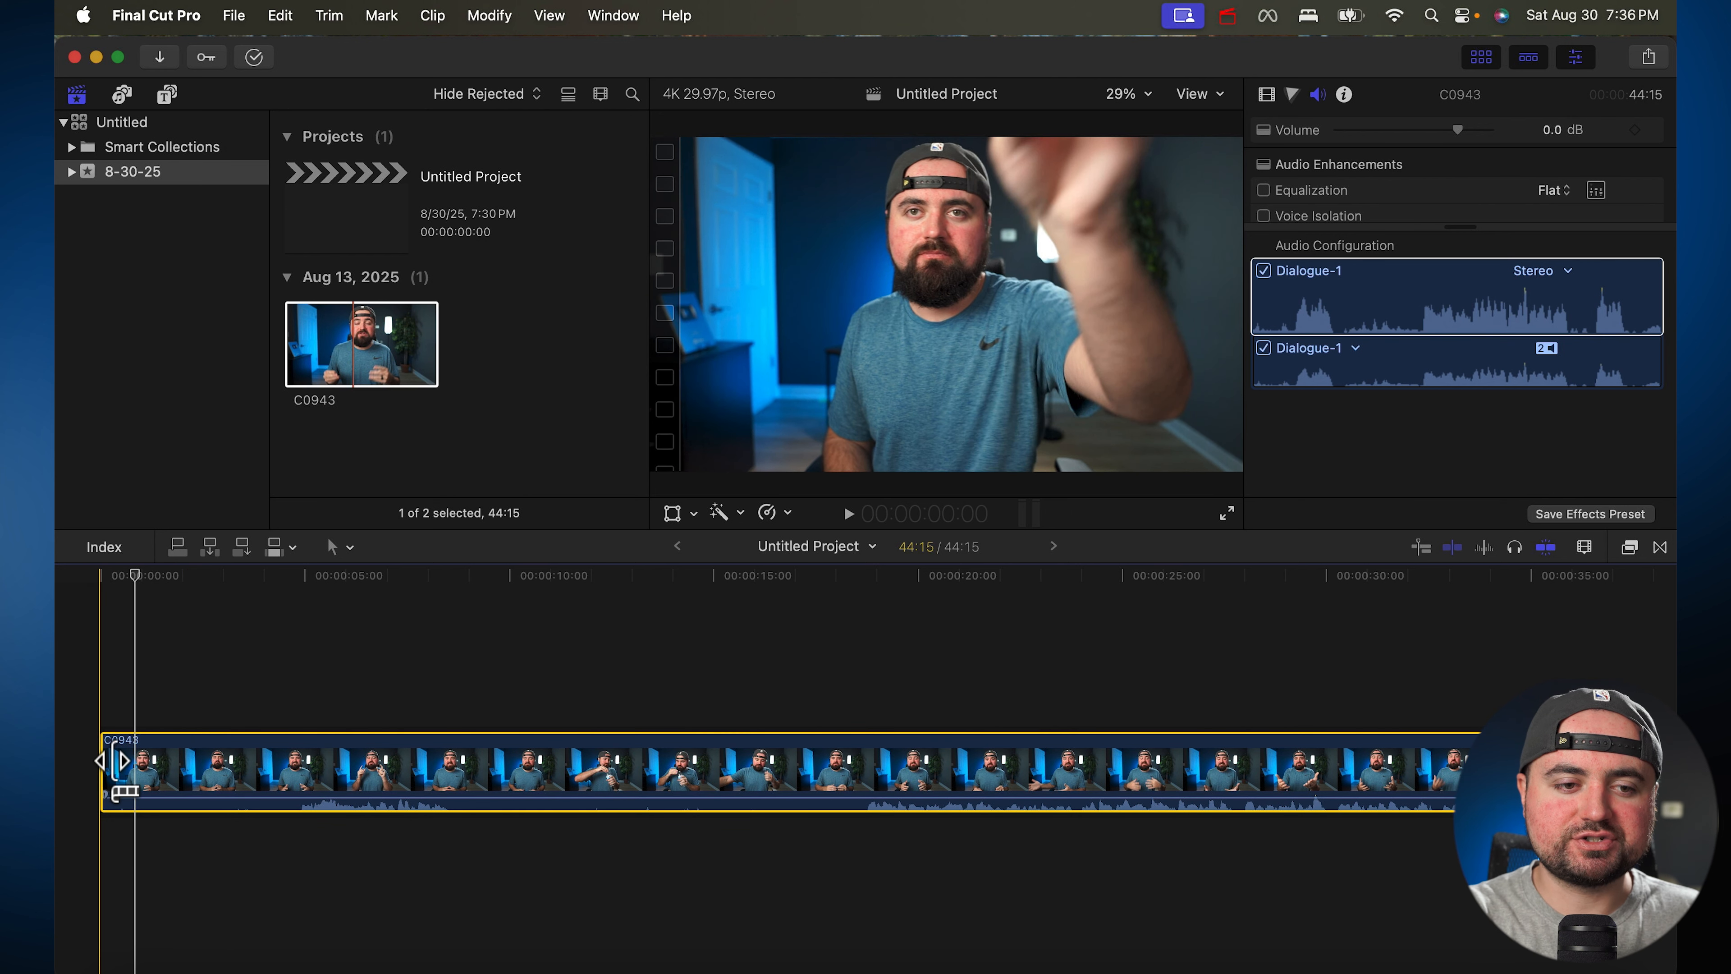
{"action": "mouse_move", "coordinate": [101, 761]}
{"action": "left_mouse_down"}
{"action": "mouse_move", "coordinate": [301, 759]}
{"action": "mouse_move", "coordinate": [80, 757]}
{"action": "left_mouse_up"}
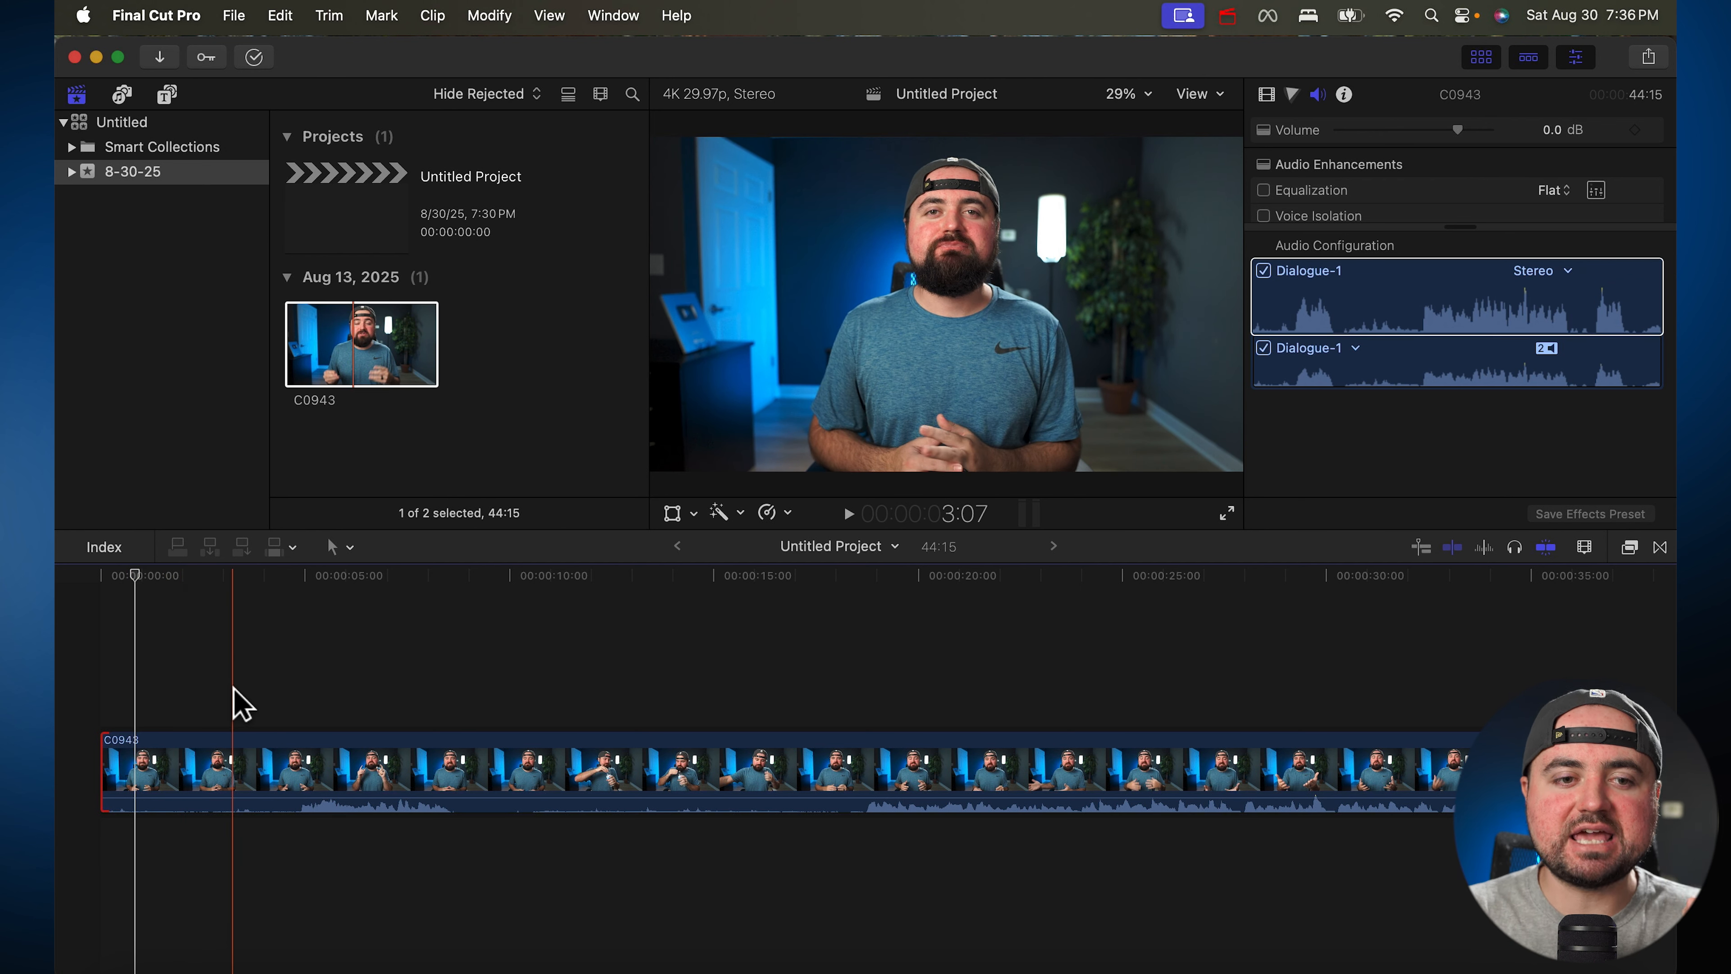
Split the timeline clip at 4:25, just before the first spoken section
{"action": "left_click", "coordinate": [291, 700]}
{"action": "left_click", "coordinate": [292, 580]}
{"action": "left_click_drag", "start_coordinate": [293, 580], "coordinate": [298, 583]}
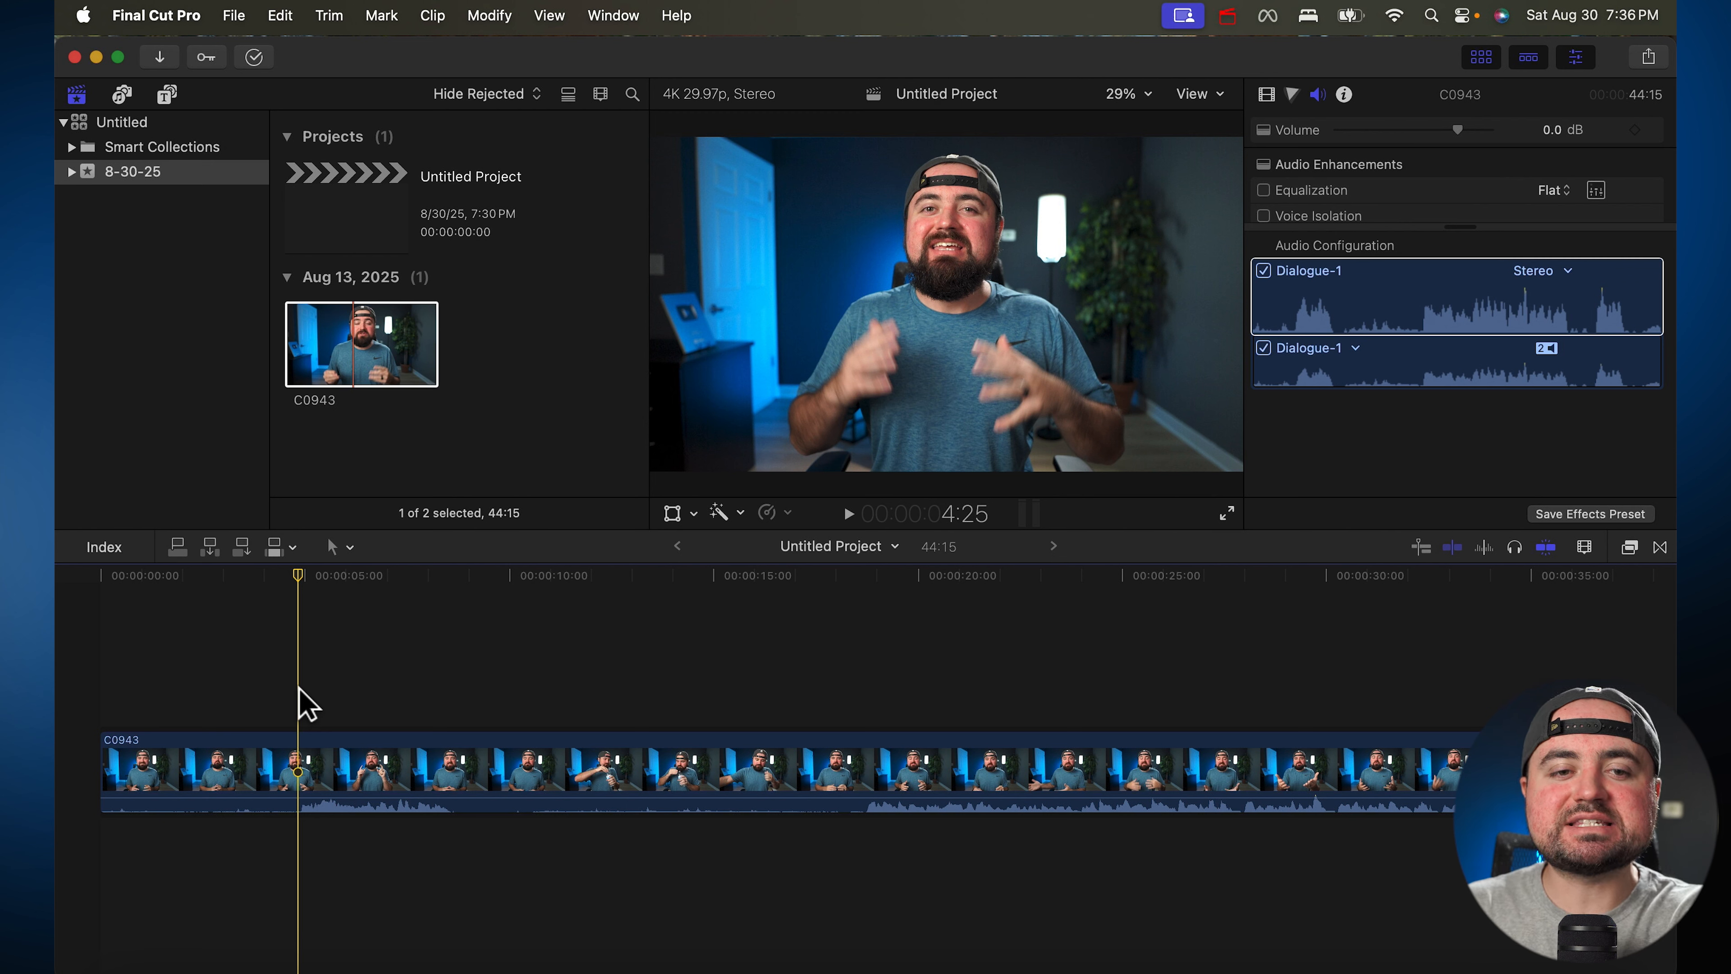
{"action": "key", "text": "super+b"}
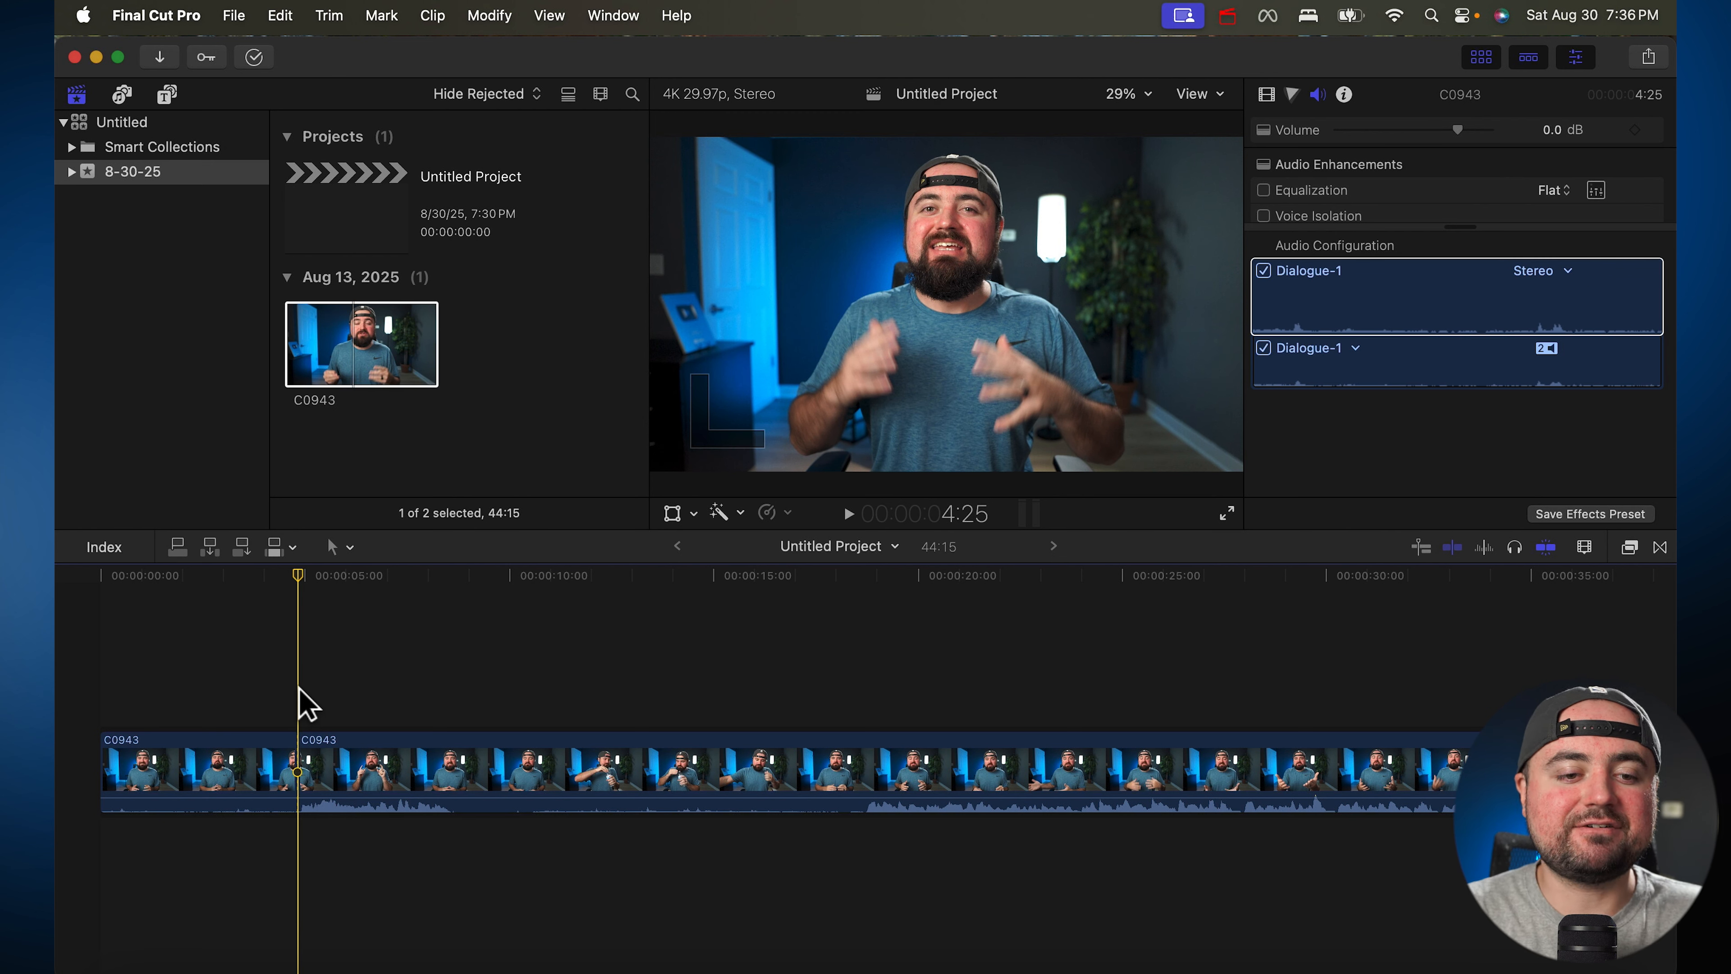
Delete the silent opening segment before the cut so the remaining footage starts the timeline
{"action": "left_click", "coordinate": [356, 769]}
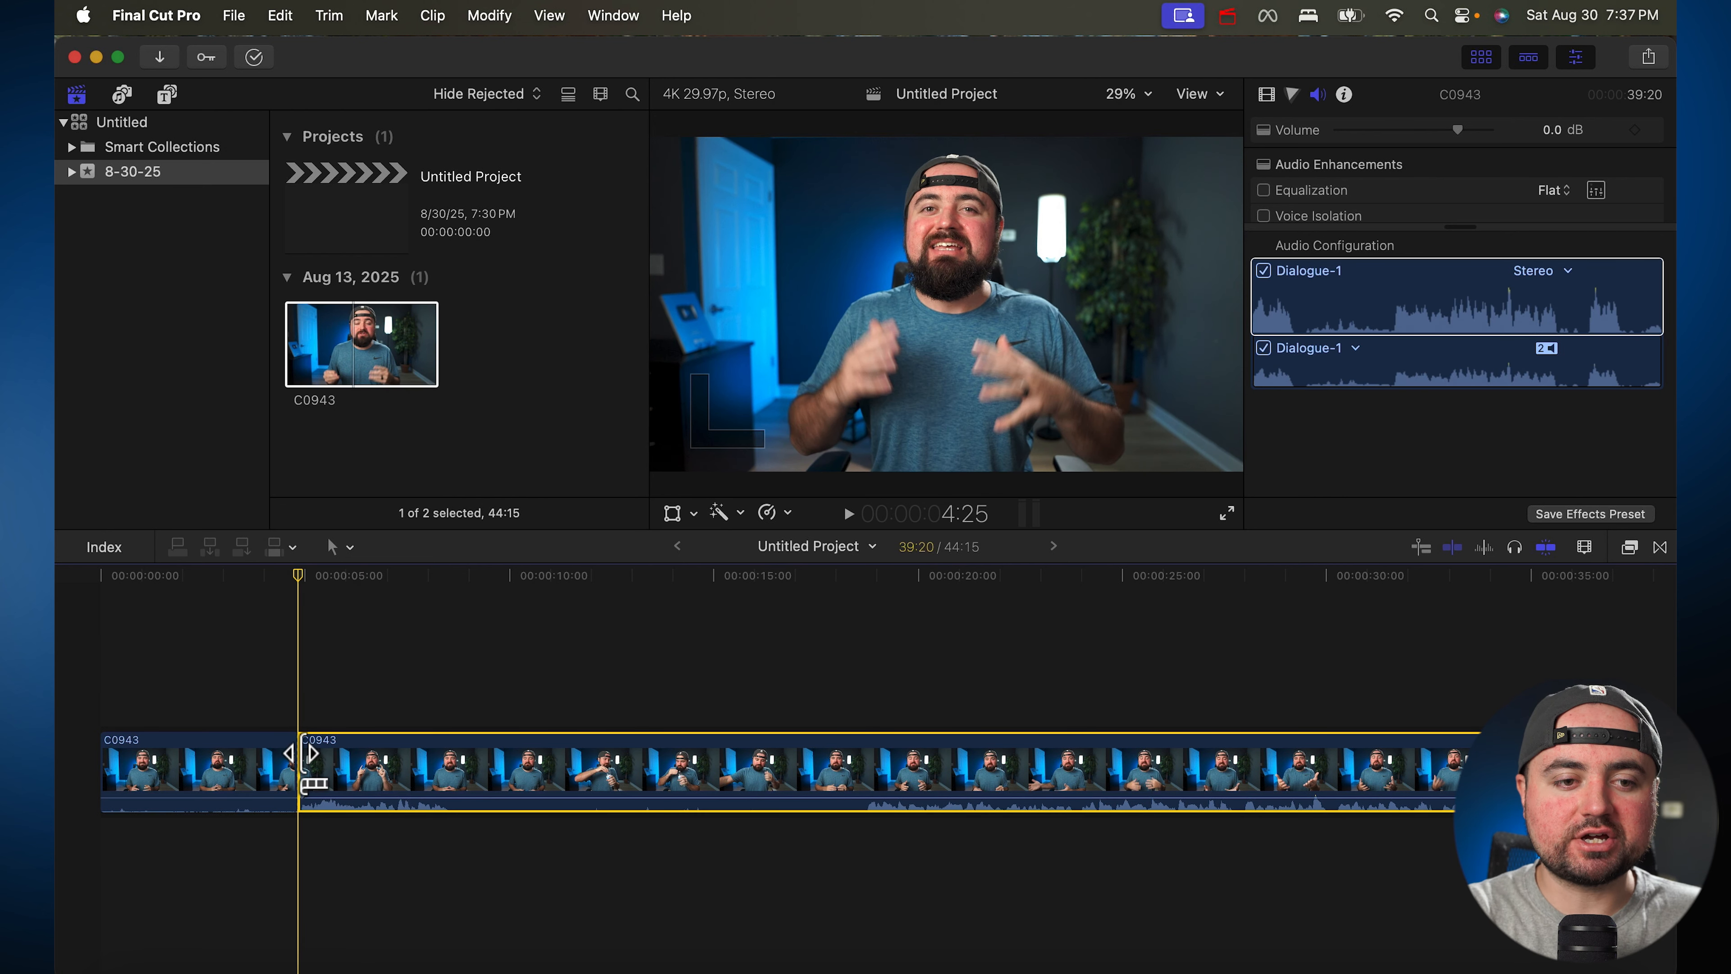
{"action": "left_click_drag", "start_coordinate": [300, 585], "coordinate": [201, 621]}
{"action": "left_click", "coordinate": [163, 762]}
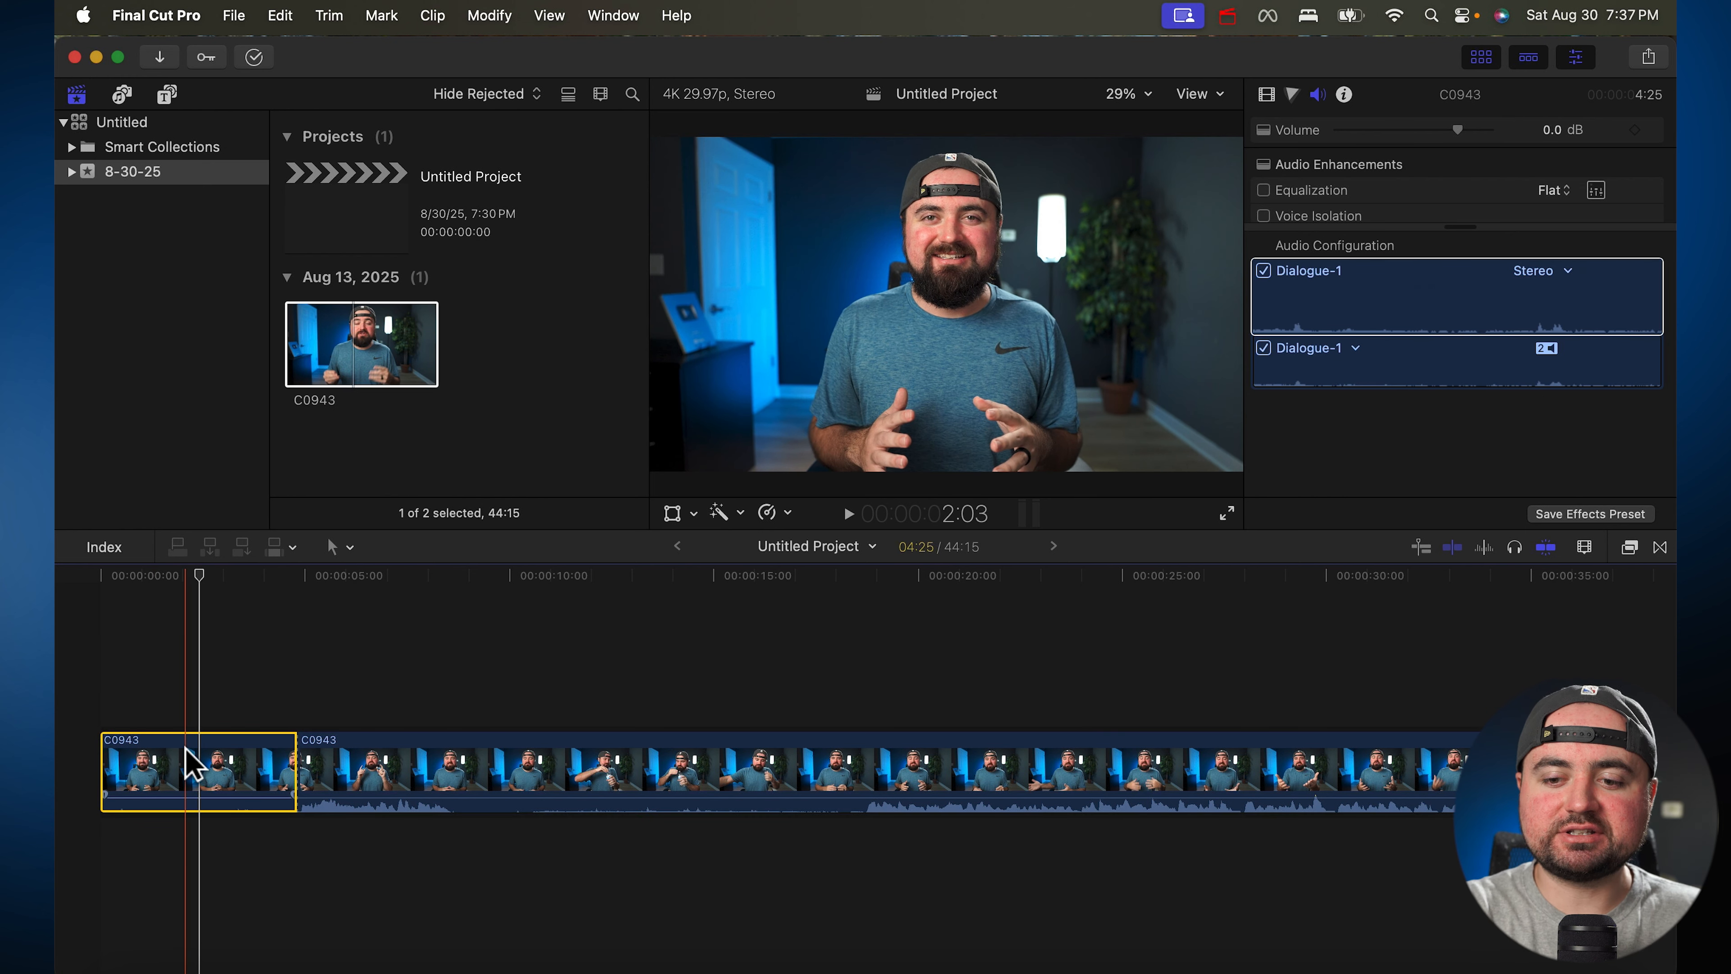
{"action": "key", "text": "Delete"}
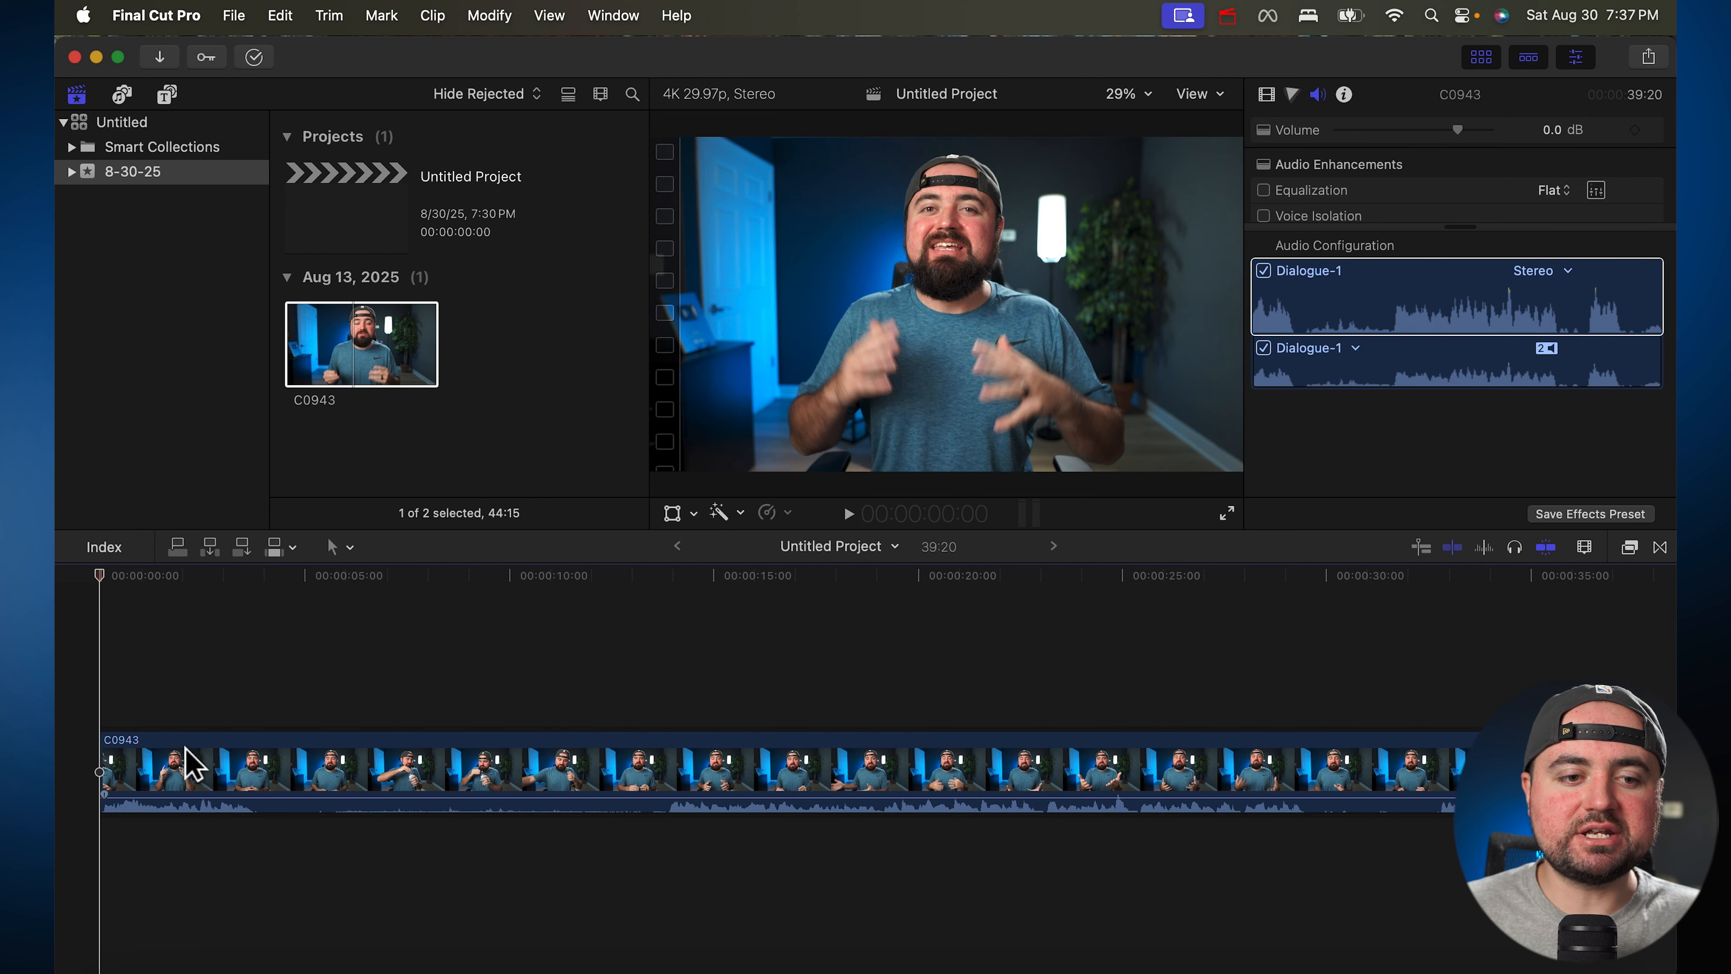
Play the first spoken section and split the clip at 3:26 and 13:27 to isolate the unwanted part between
{"action": "left_click", "coordinate": [848, 514]}
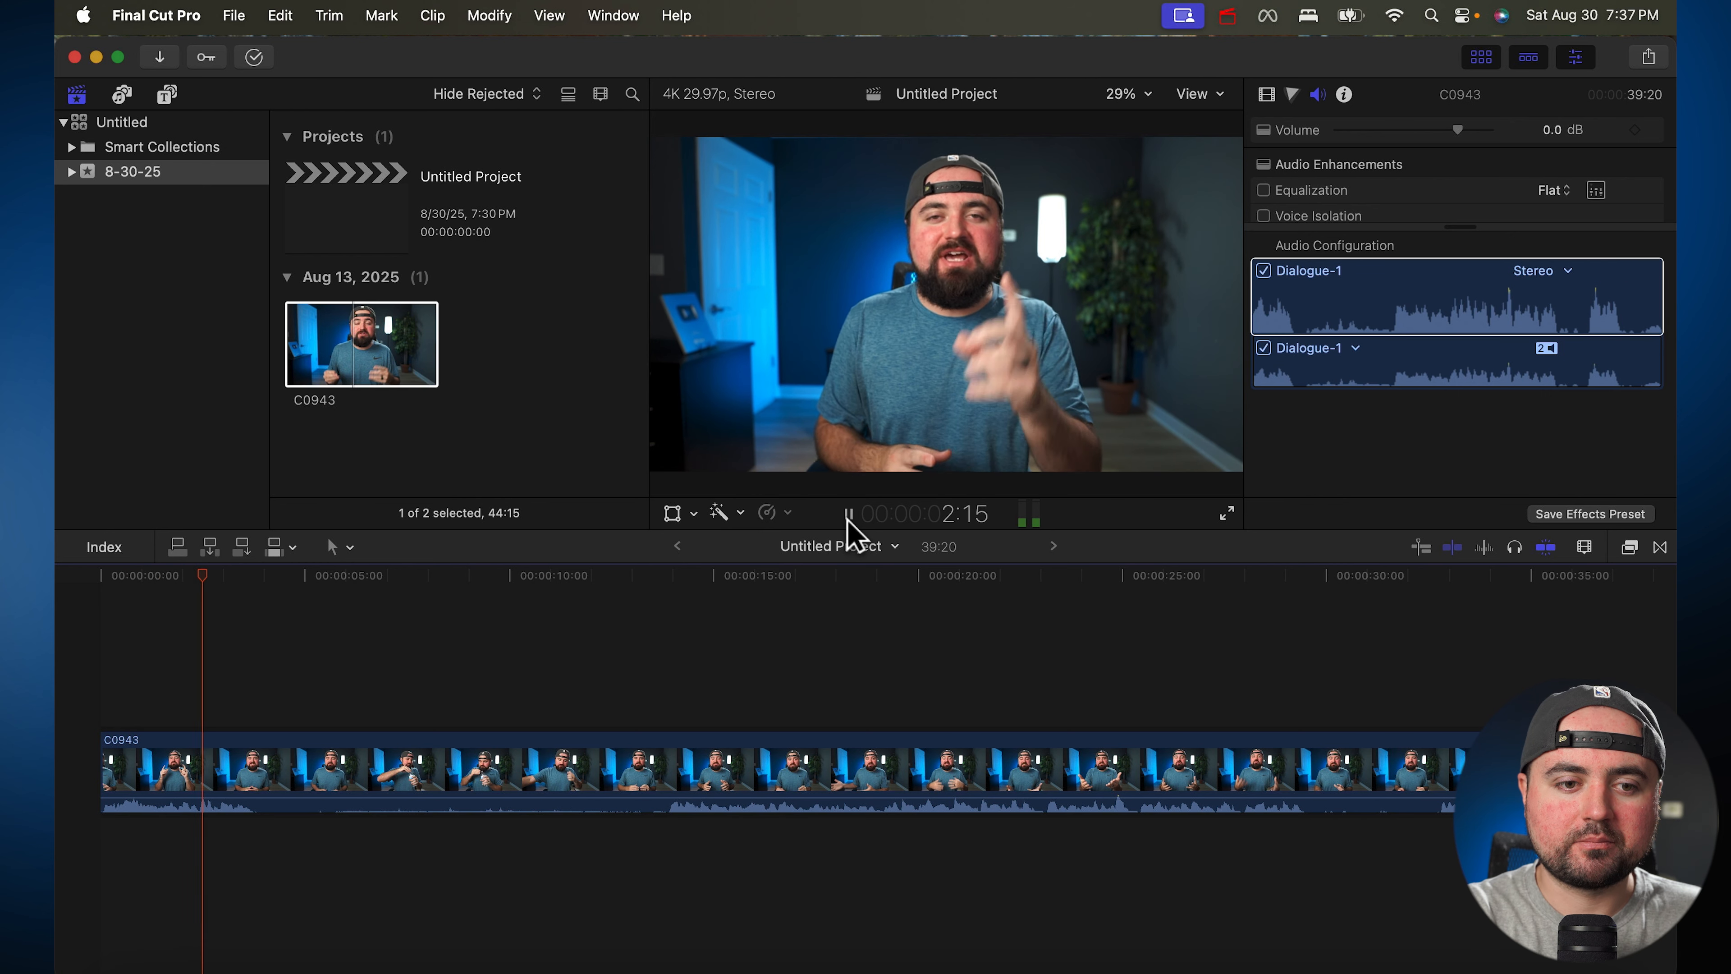
{"action": "left_click", "coordinate": [848, 516]}
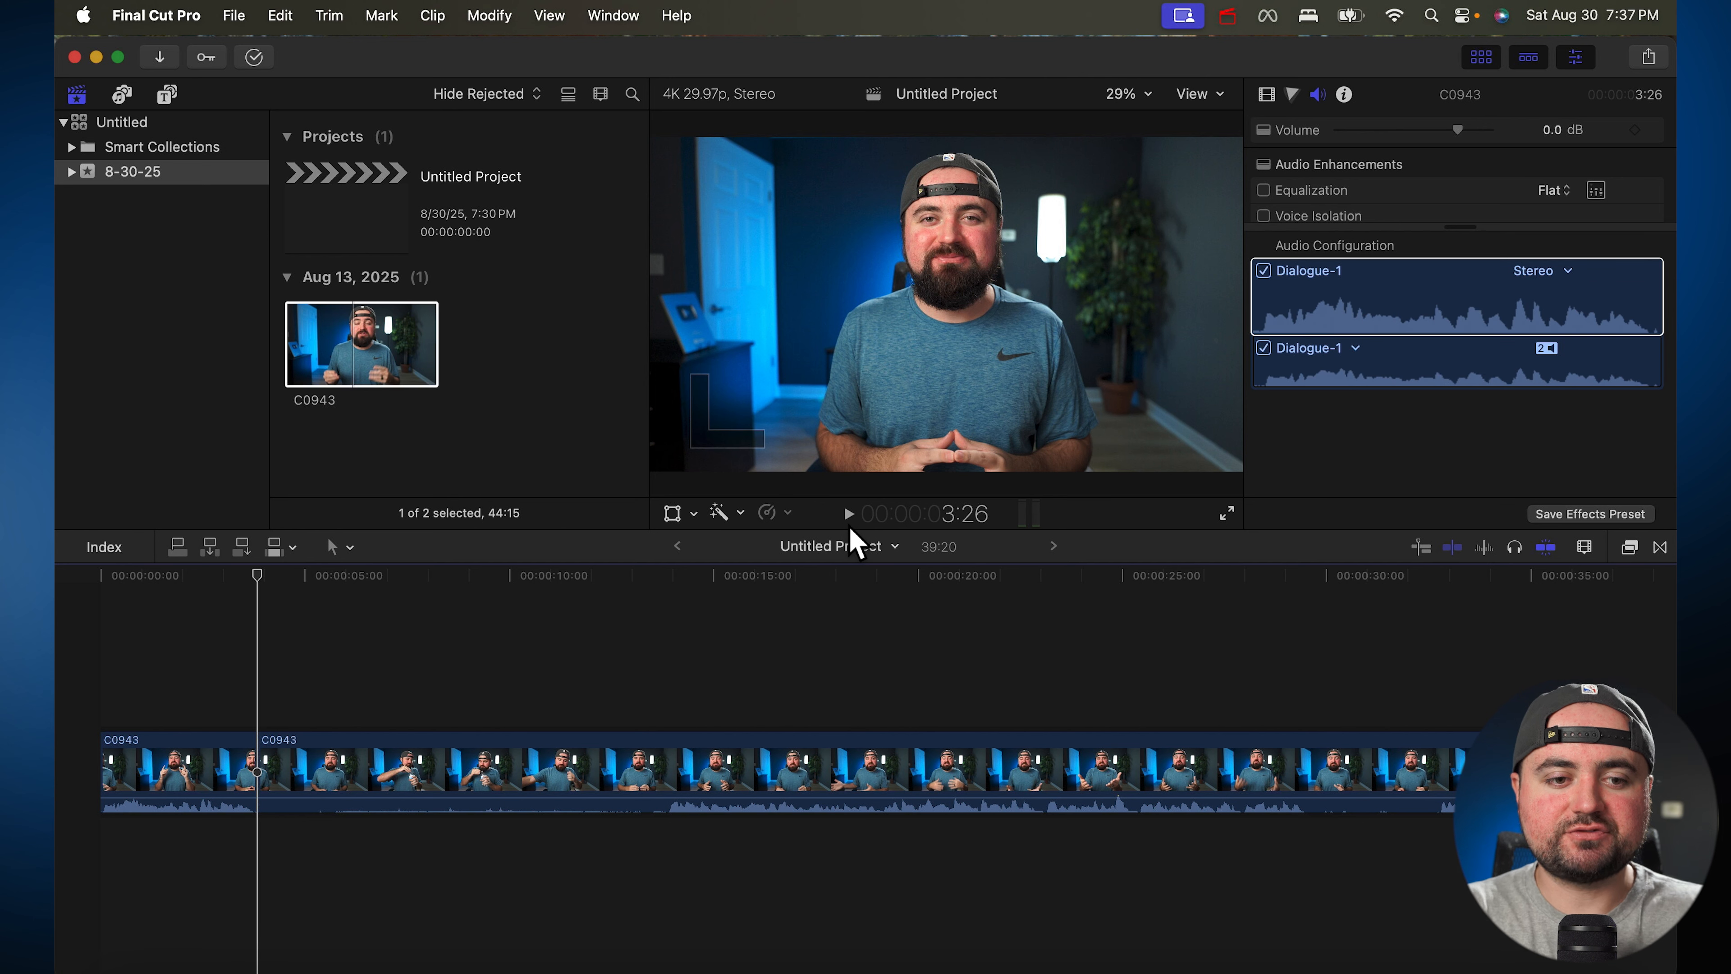
{"action": "key", "text": "super+b"}
{"action": "left_click_drag", "start_coordinate": [257, 588], "coordinate": [673, 603]}
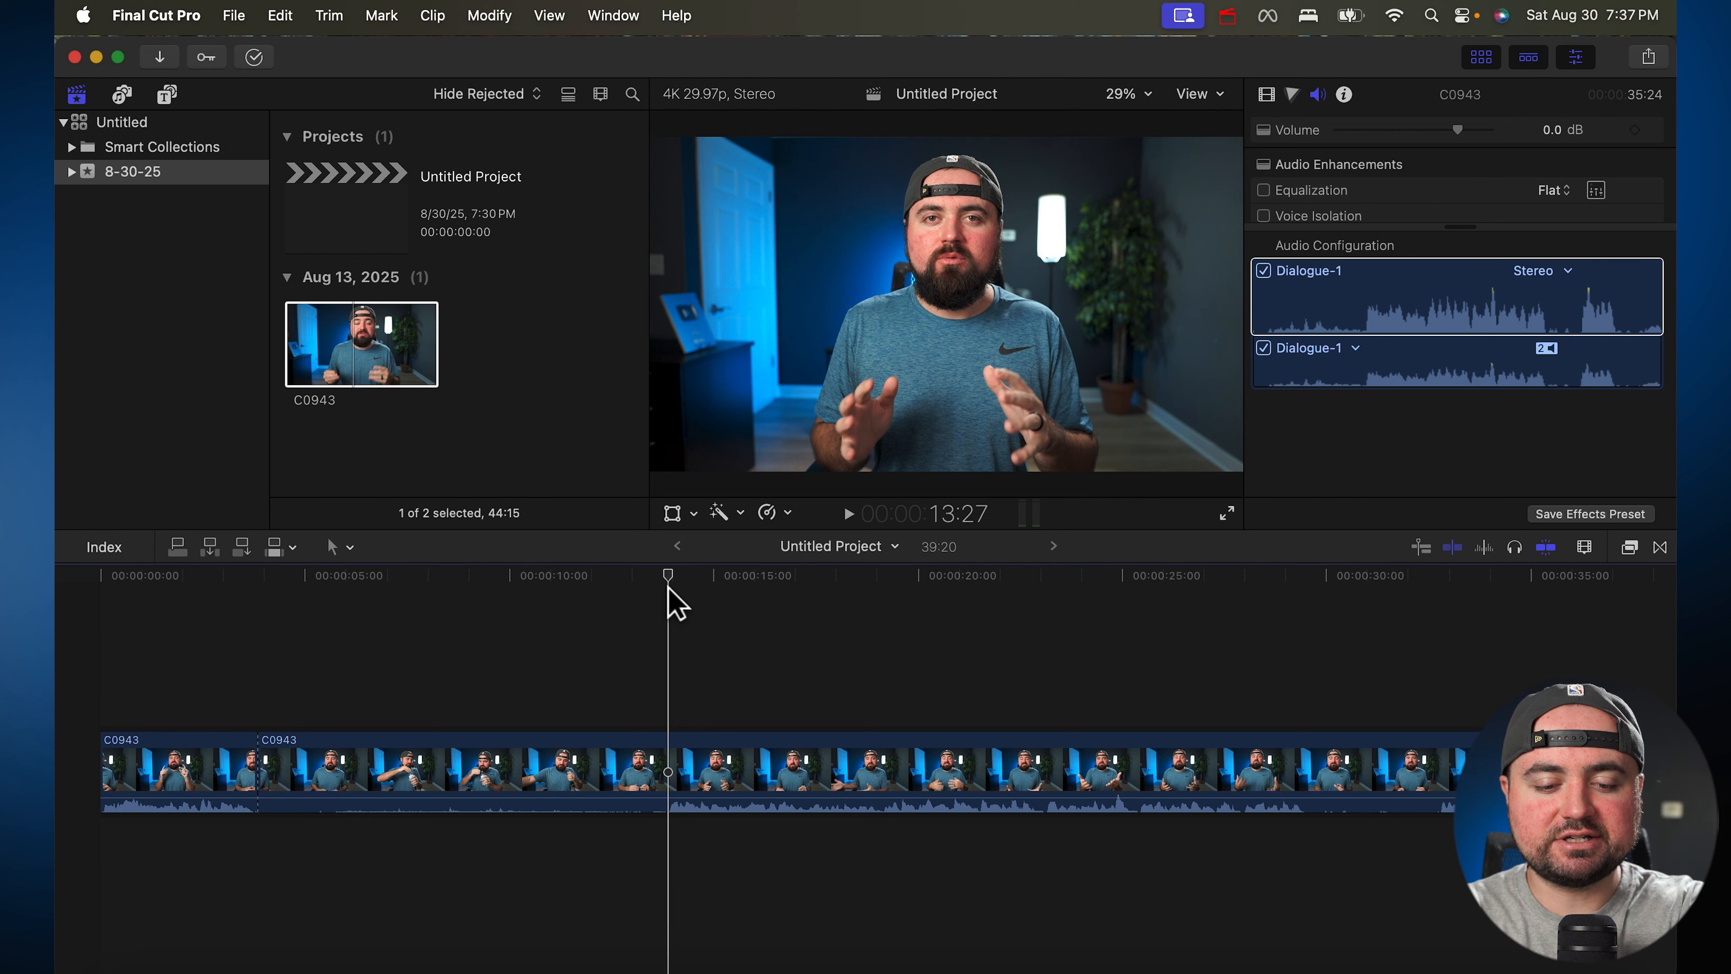
{"action": "key", "text": "cmd+b"}
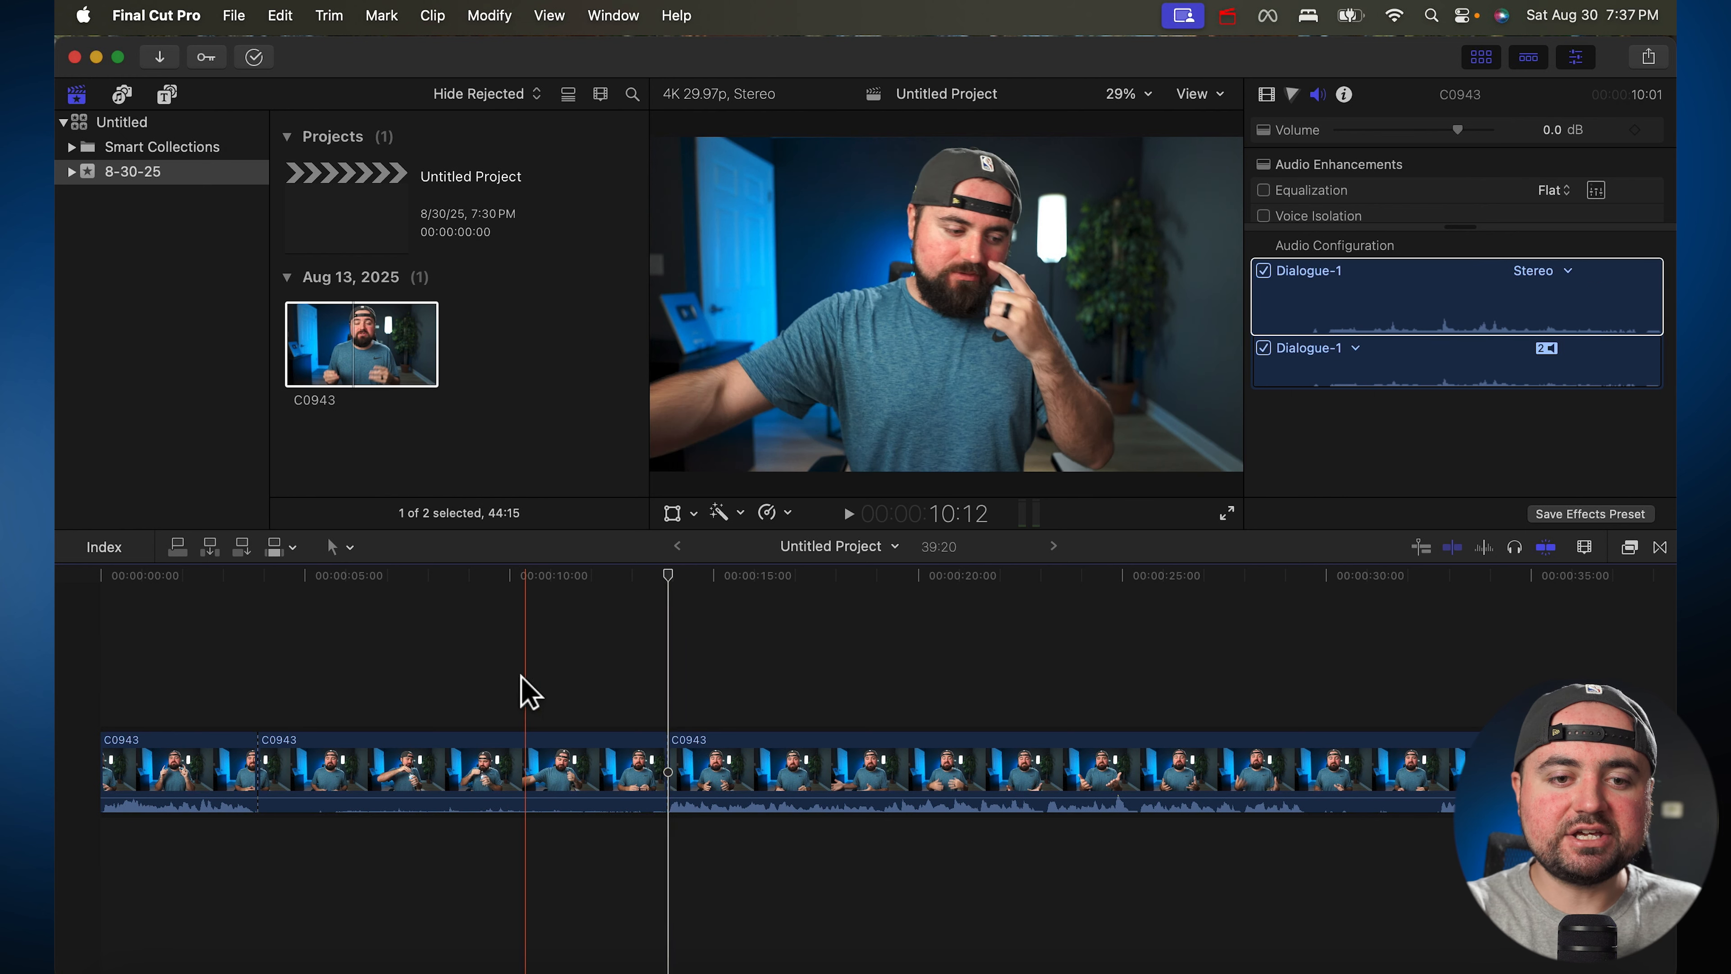
Delete the unwanted middle segment between the cuts at 3:26 and 13:27 so the spoken sections join
{"action": "left_click", "coordinate": [469, 747]}
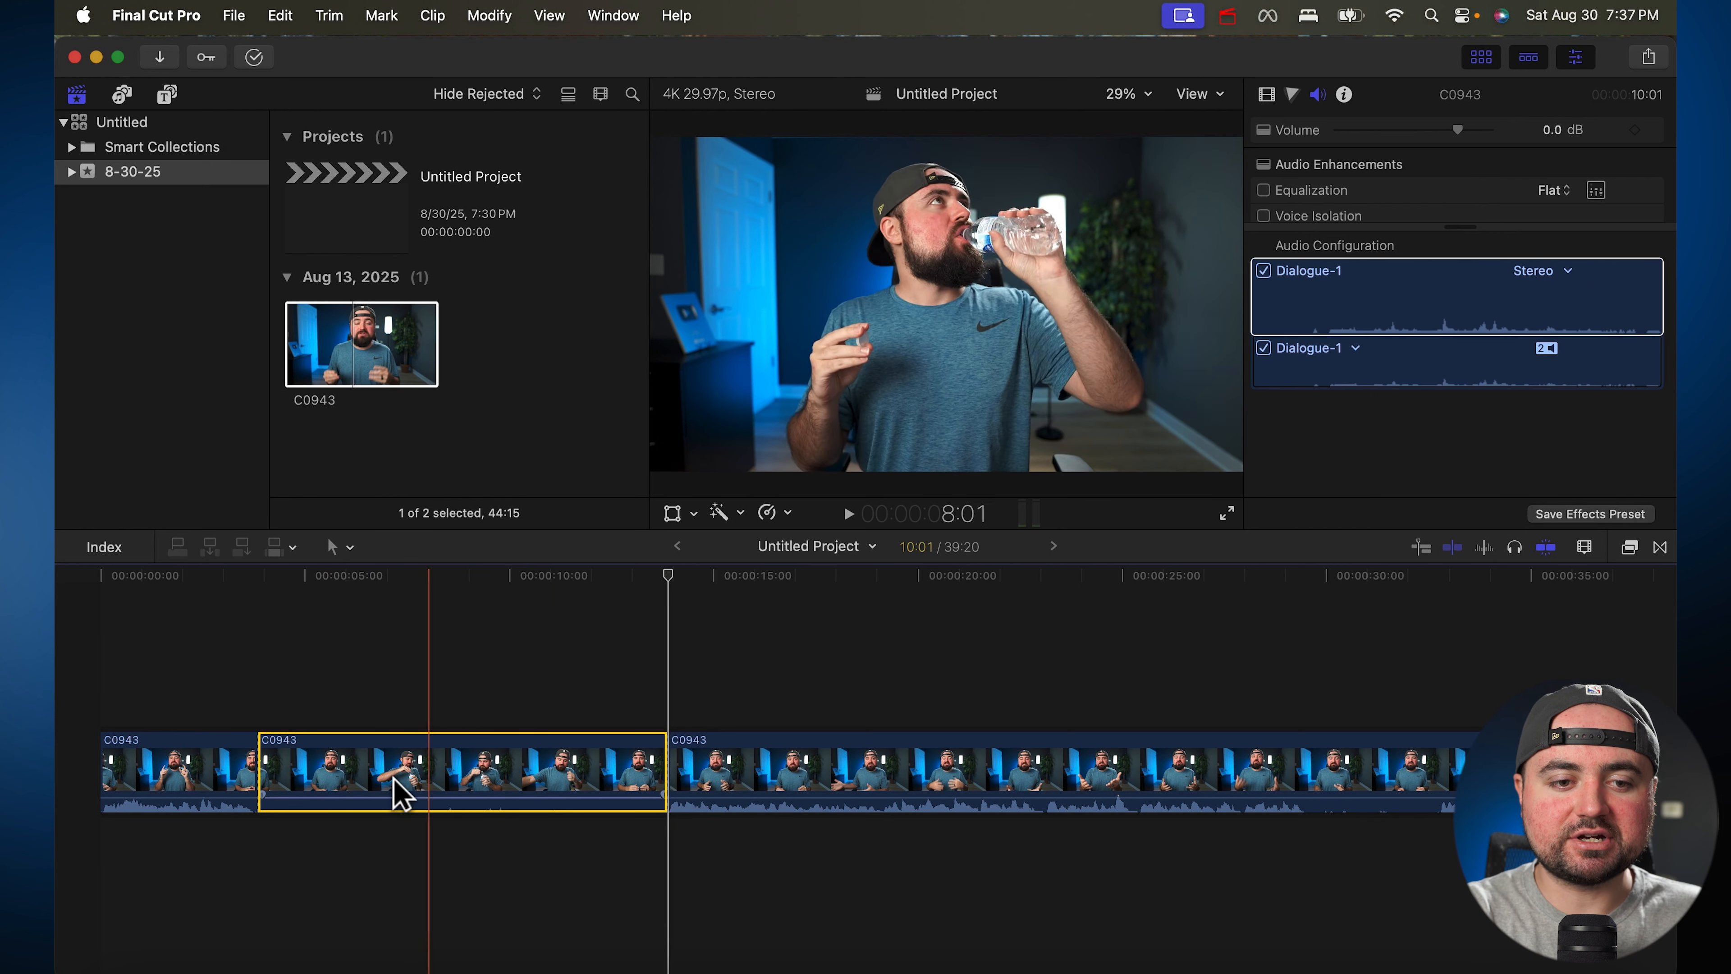
{"action": "key", "text": "Delete"}
{"action": "left_click", "coordinate": [421, 788]}
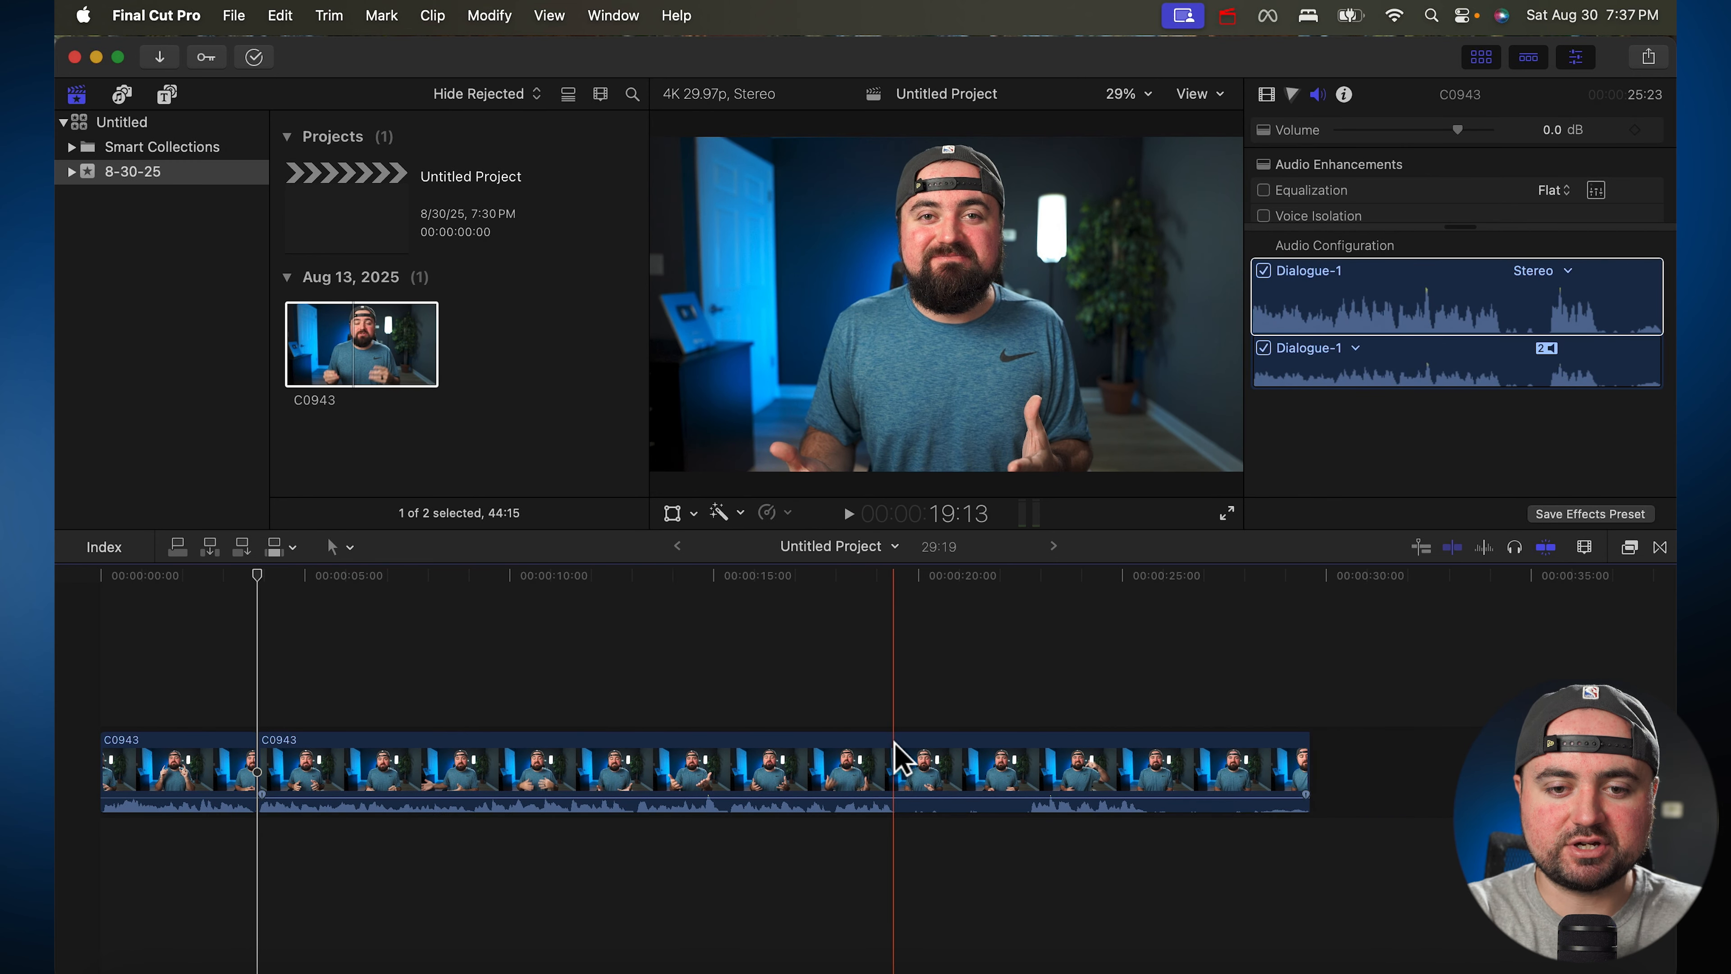
Split the remaining footage at 19:13 and 22:22, and delete the quiet segment between the two cuts
{"action": "key", "text": "super+b"}
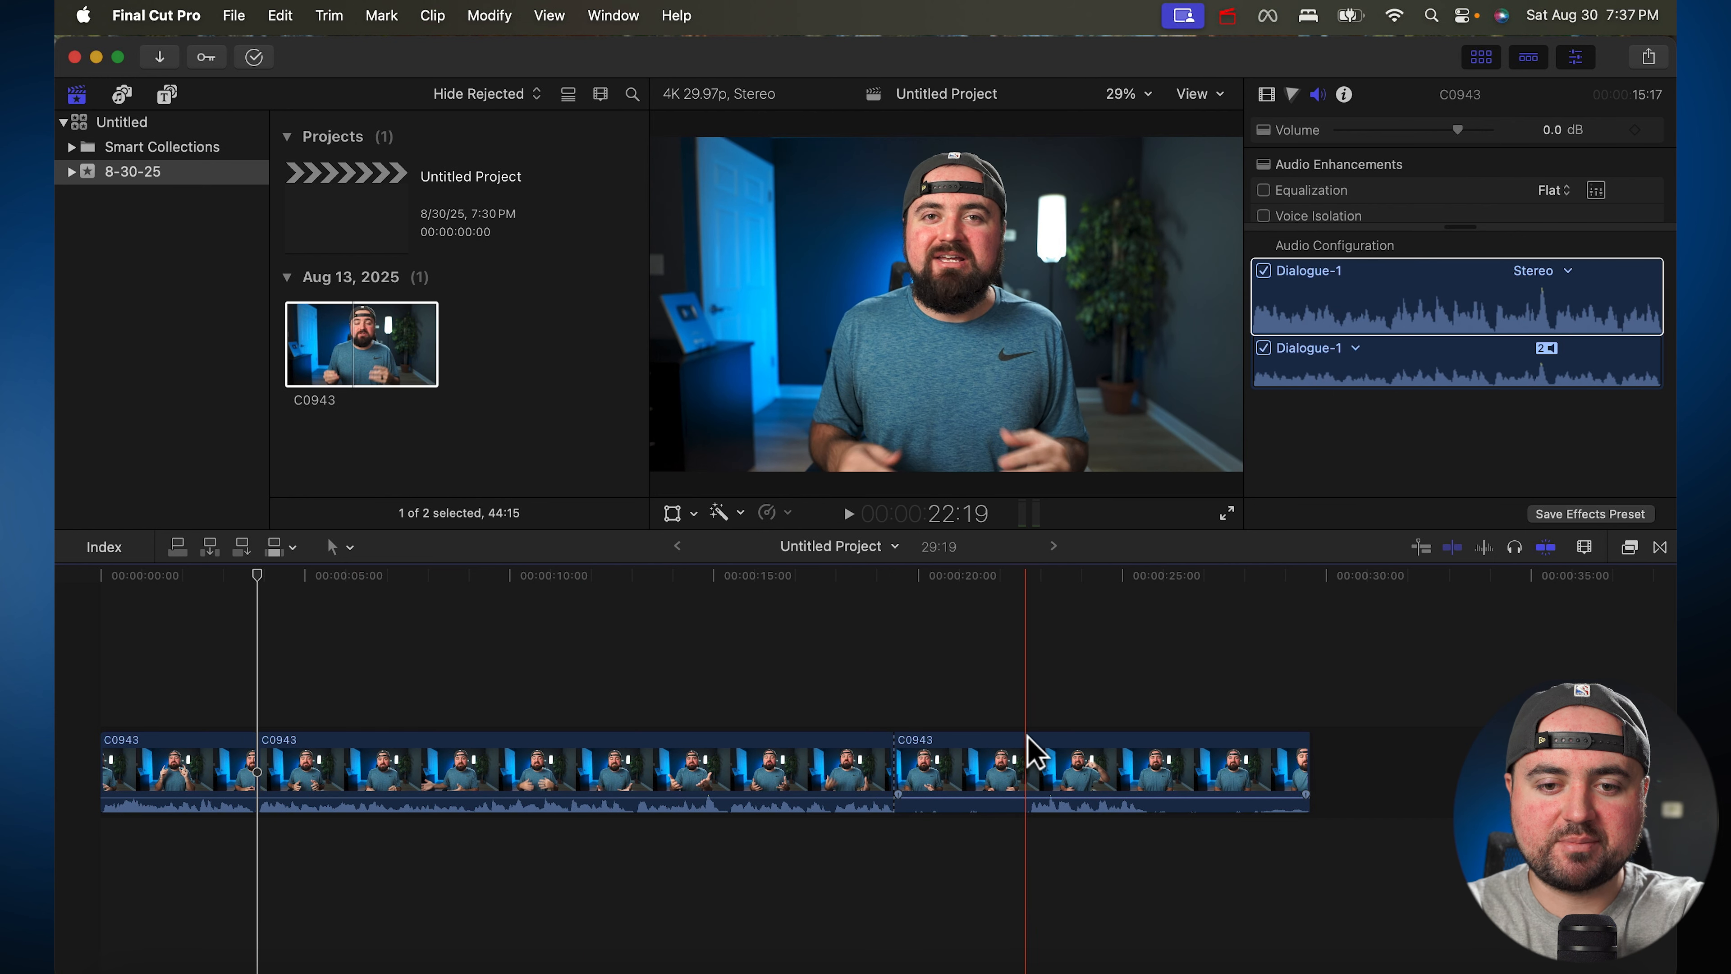
{"action": "key", "text": "super+b"}
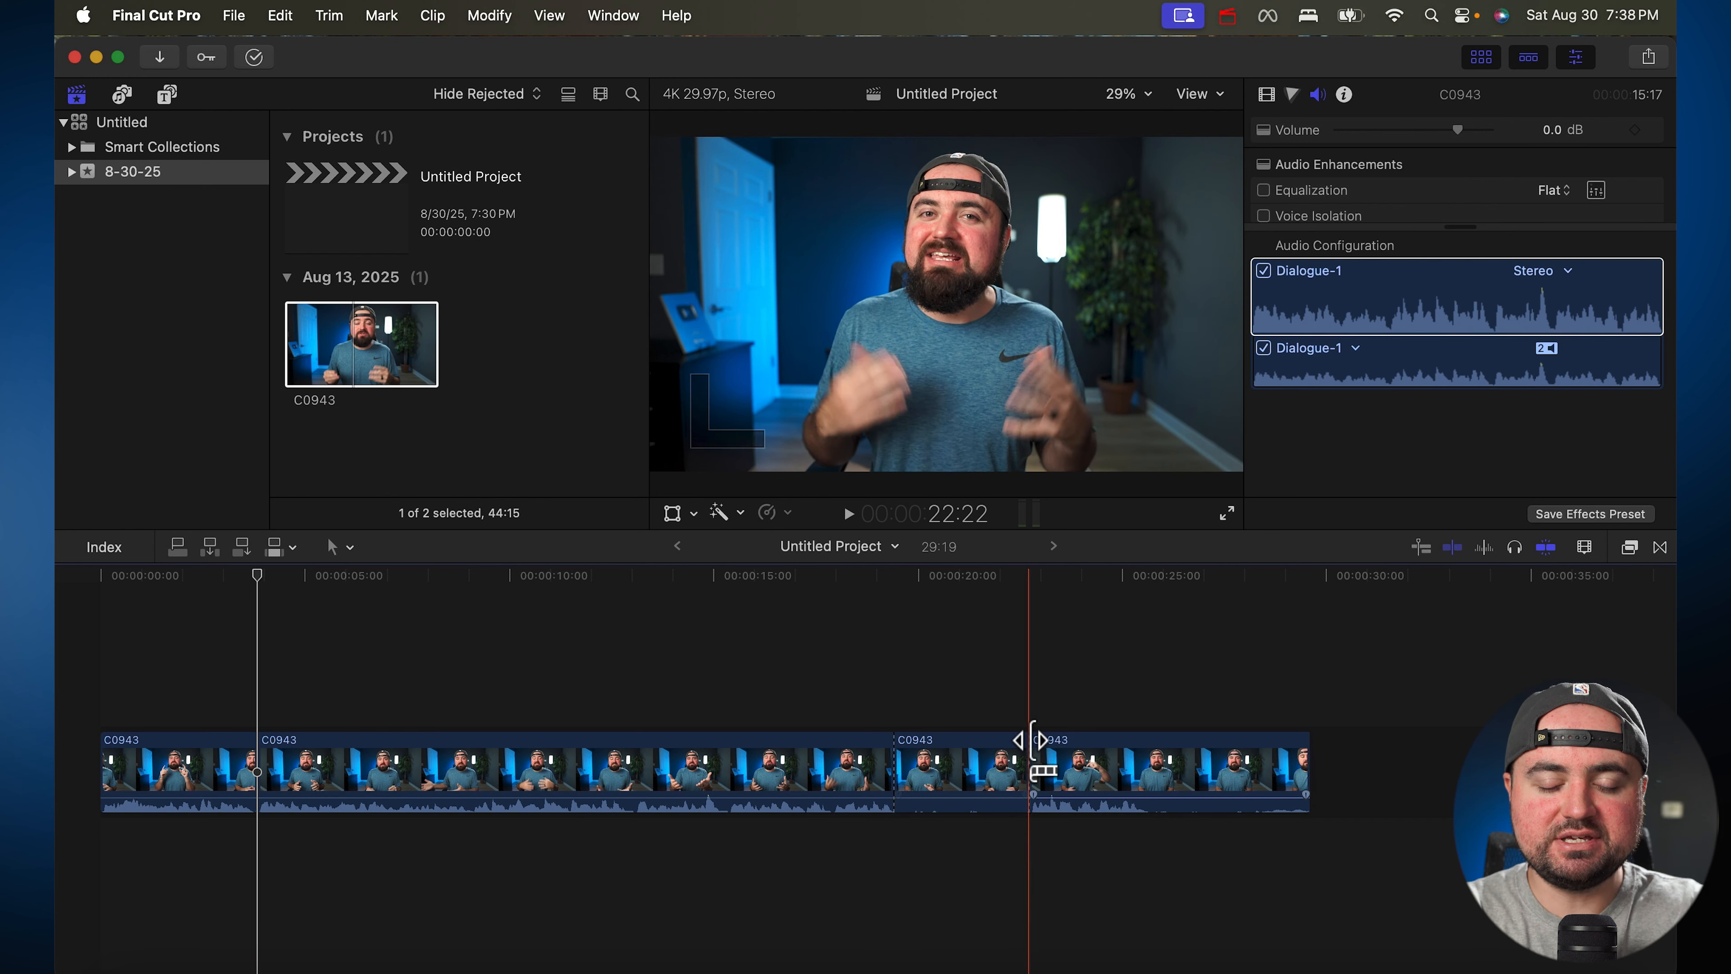
{"action": "left_click", "coordinate": [975, 764]}
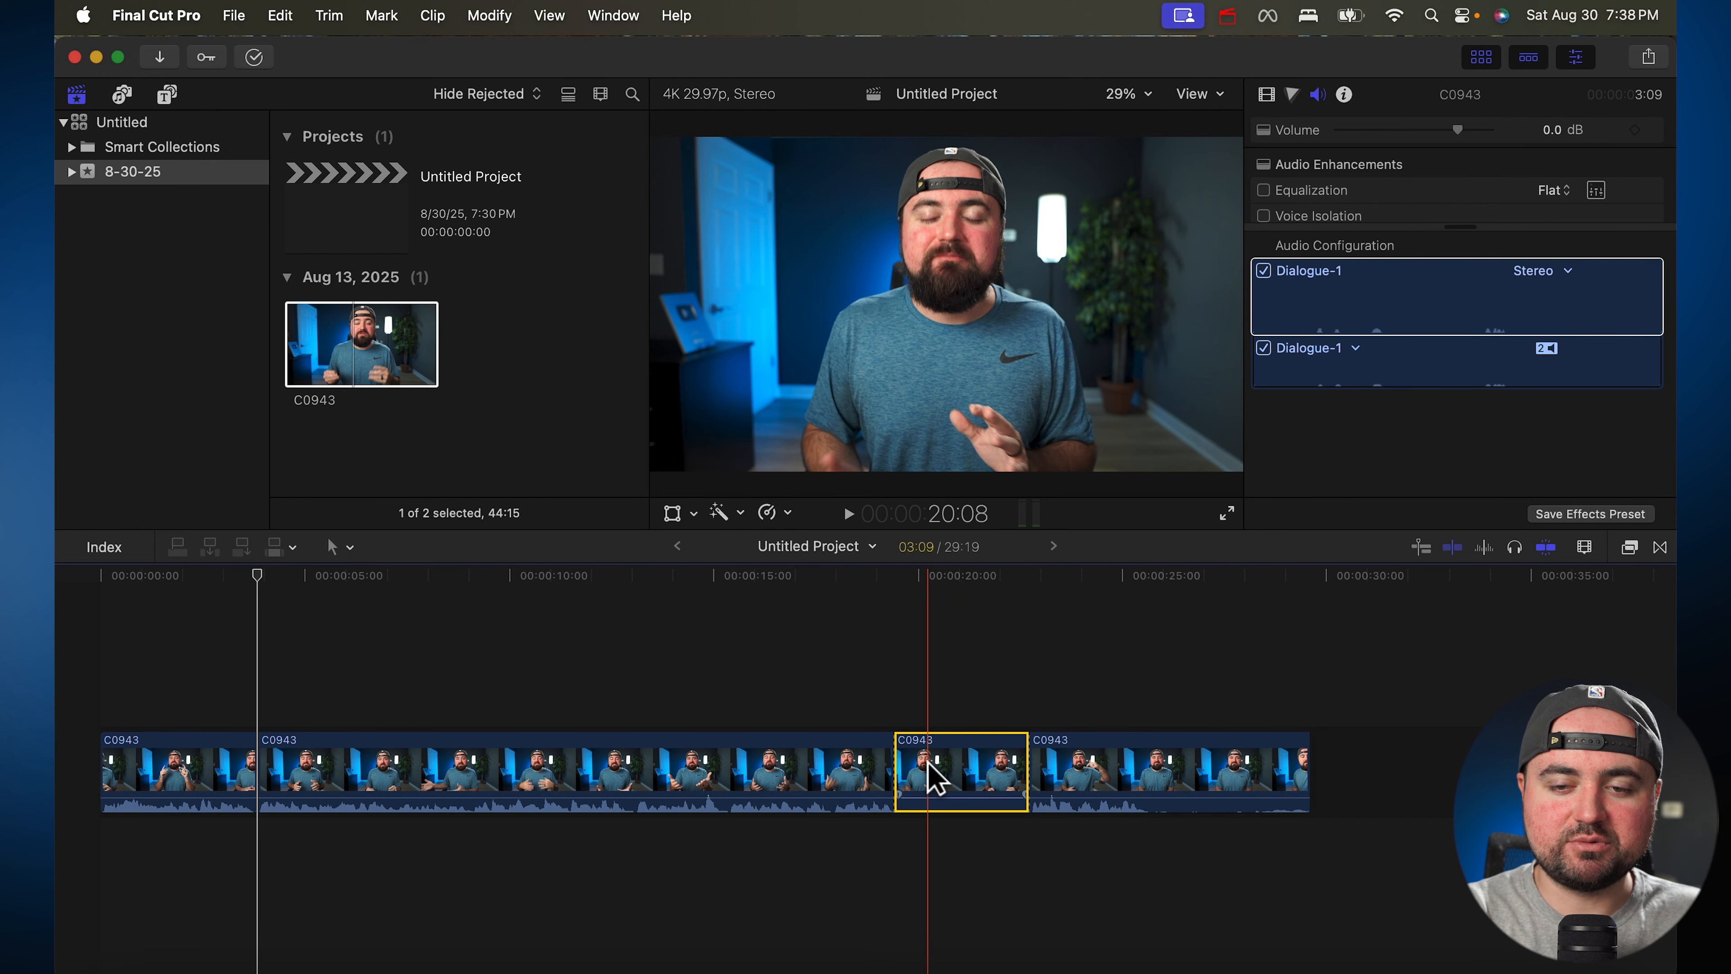
{"action": "key", "text": "Delete"}
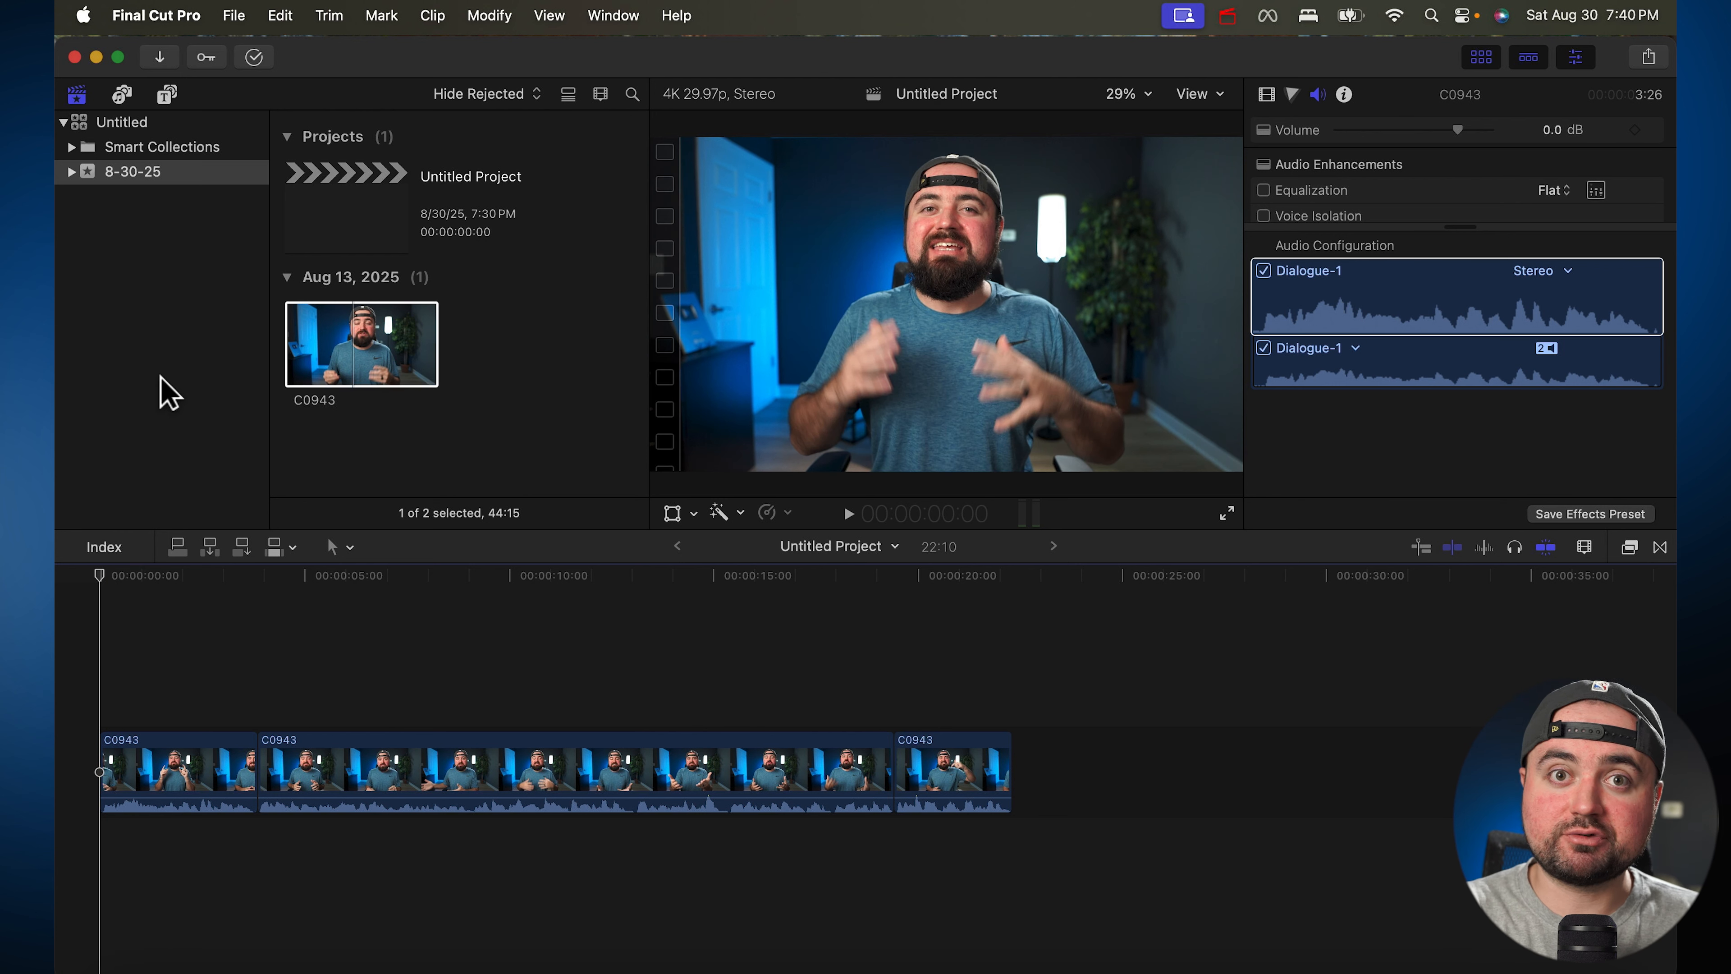
Import the music file ES_Vana - Valante.mp3 into the existing 8-30-25 event
{"action": "left_click", "coordinate": [161, 66]}
{"action": "left_click", "coordinate": [416, 844]}
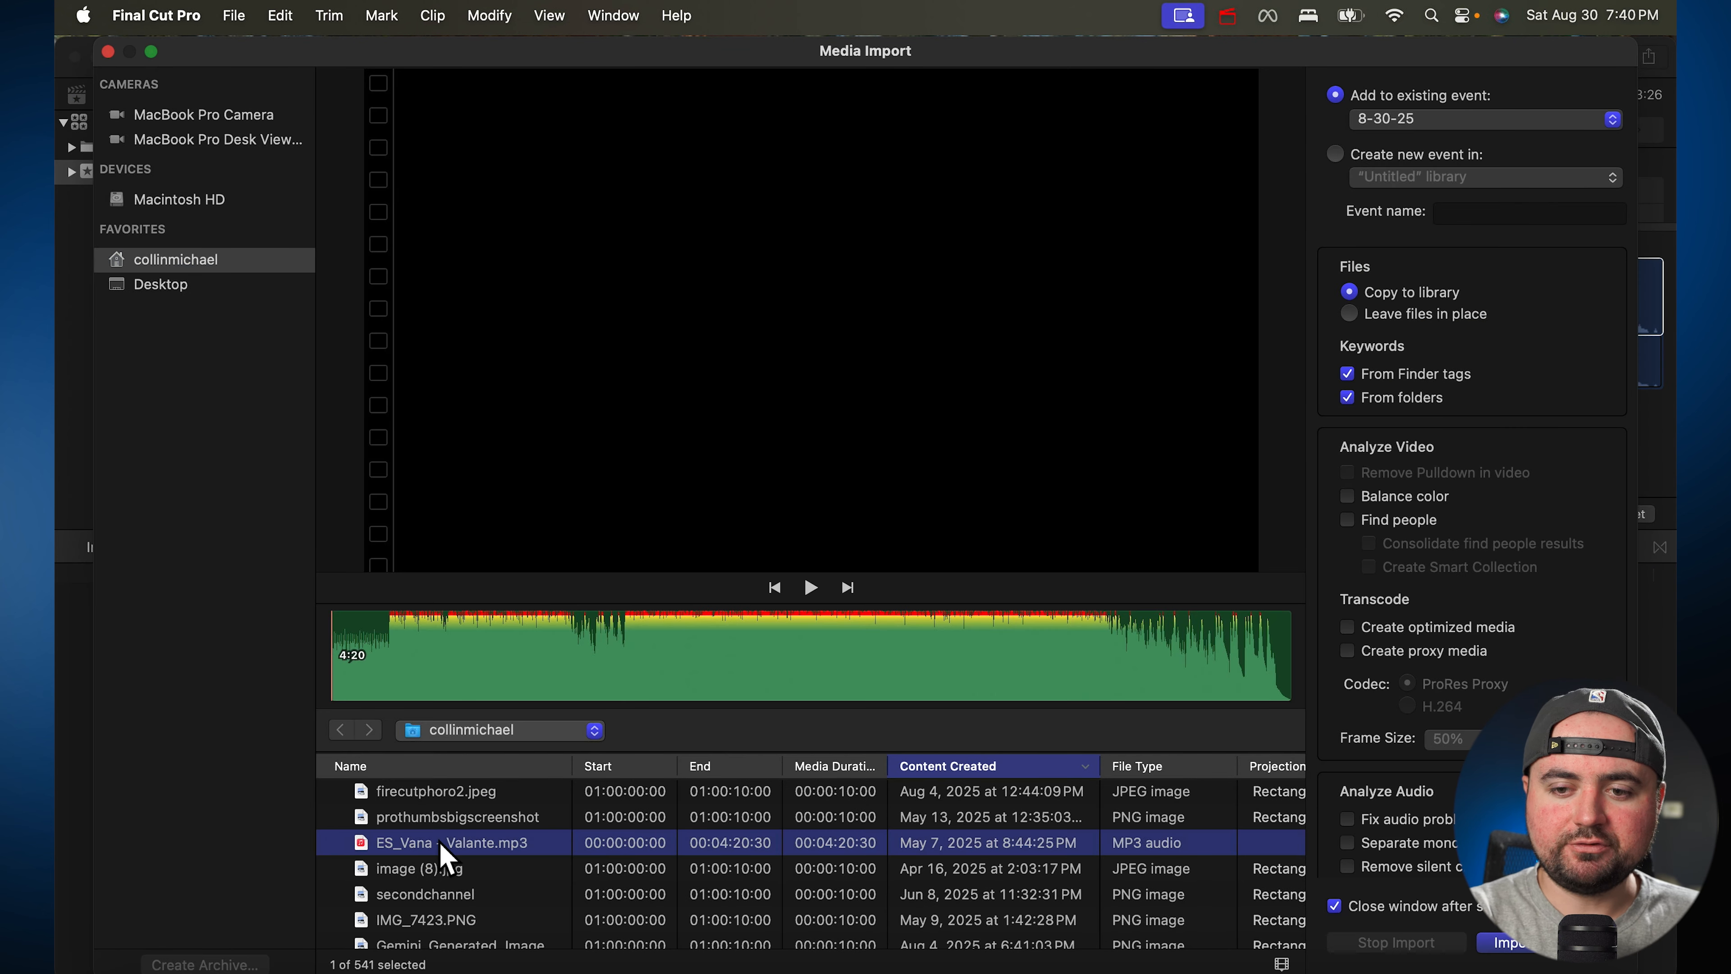
{"action": "left_click", "coordinate": [1540, 948]}
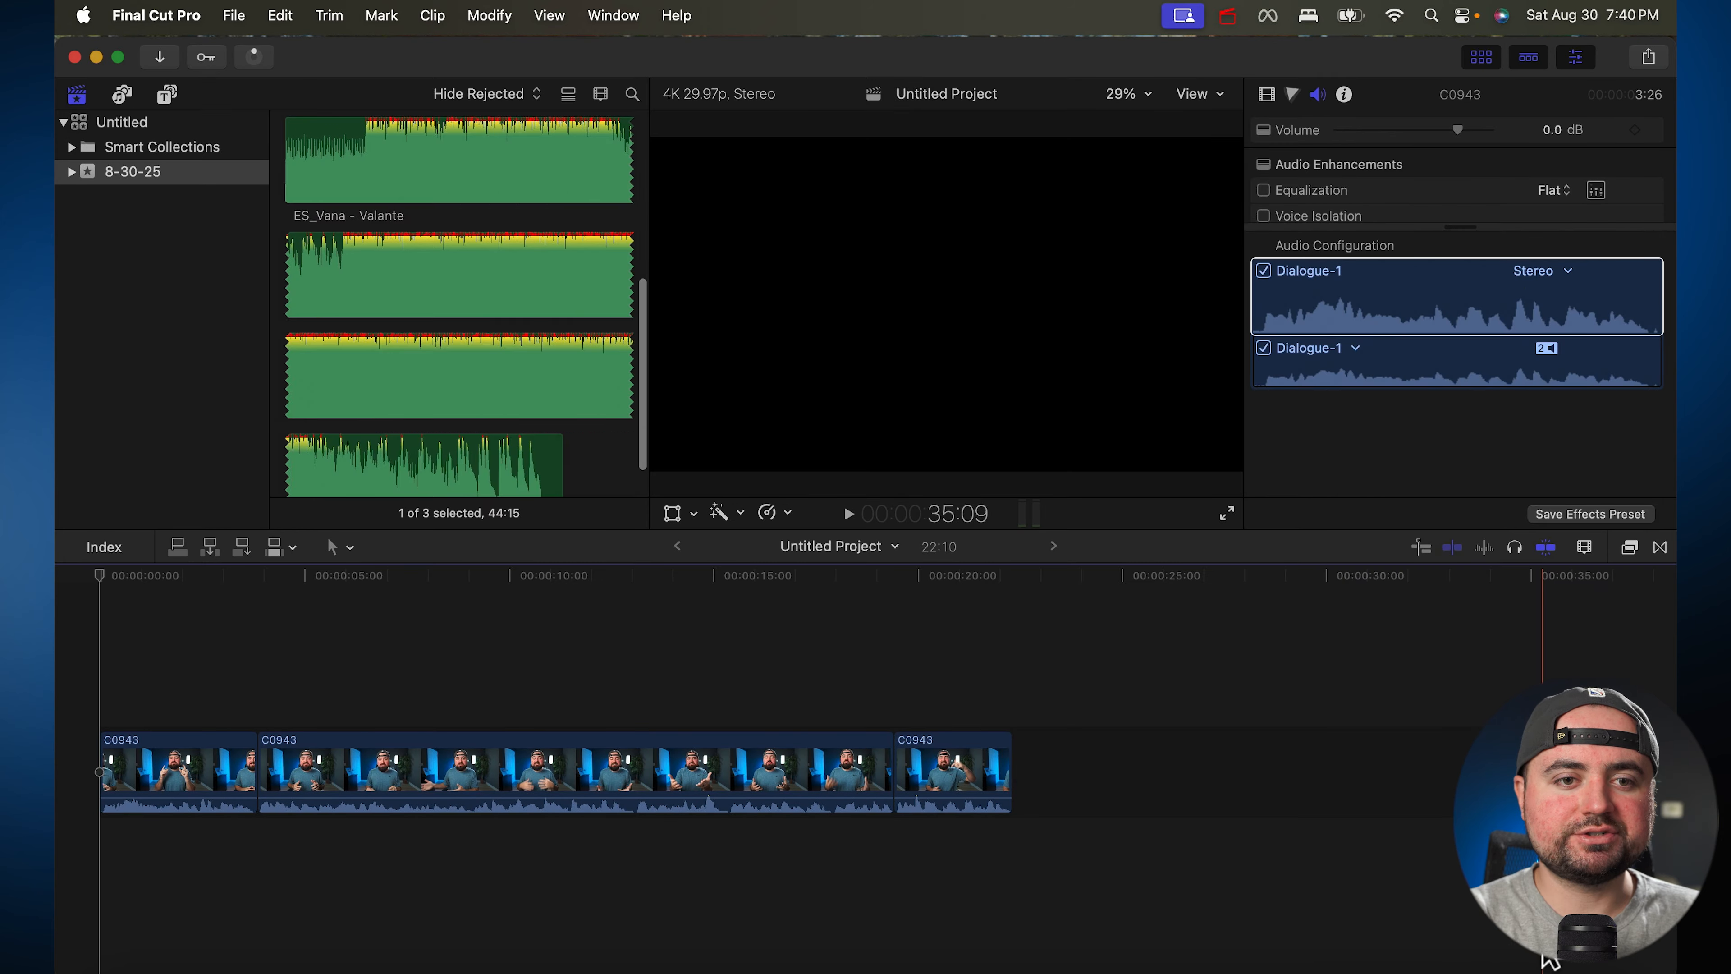
Show the event's media as a list and place the ES_Vana - Valante track beneath the video, starting at the timeline's beginning
{"action": "left_click", "coordinate": [568, 94]}
{"action": "left_click", "coordinate": [375, 480]}
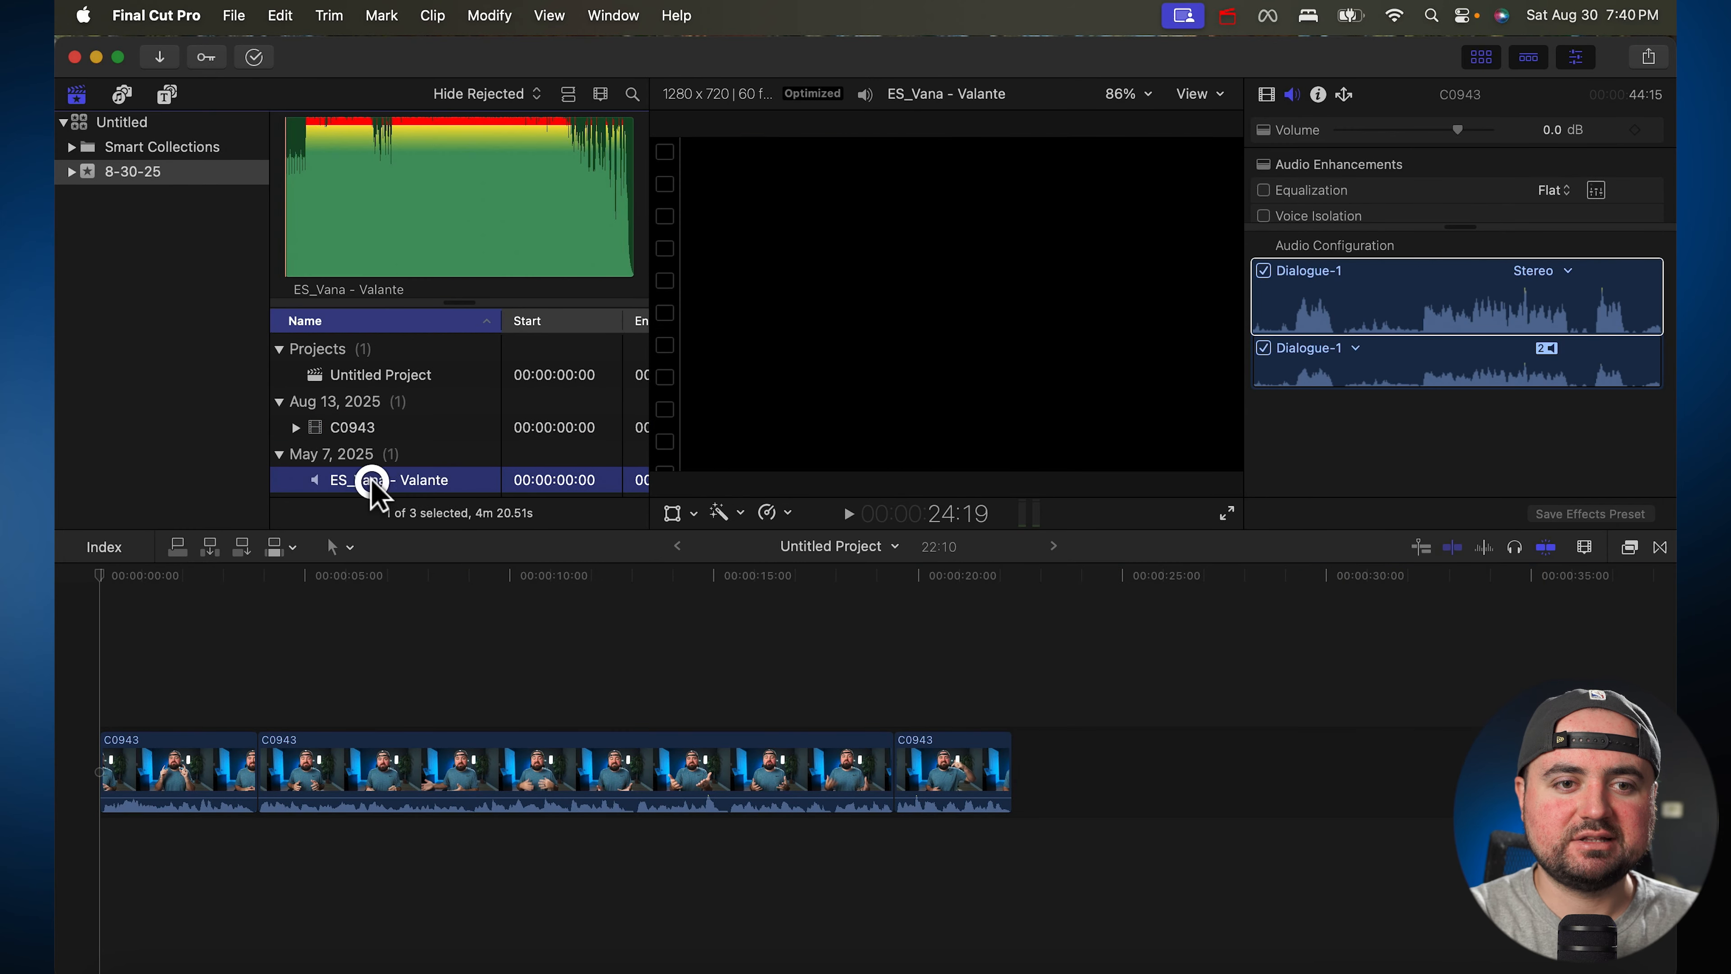
{"action": "left_click", "coordinate": [358, 435]}
{"action": "left_click", "coordinate": [359, 480]}
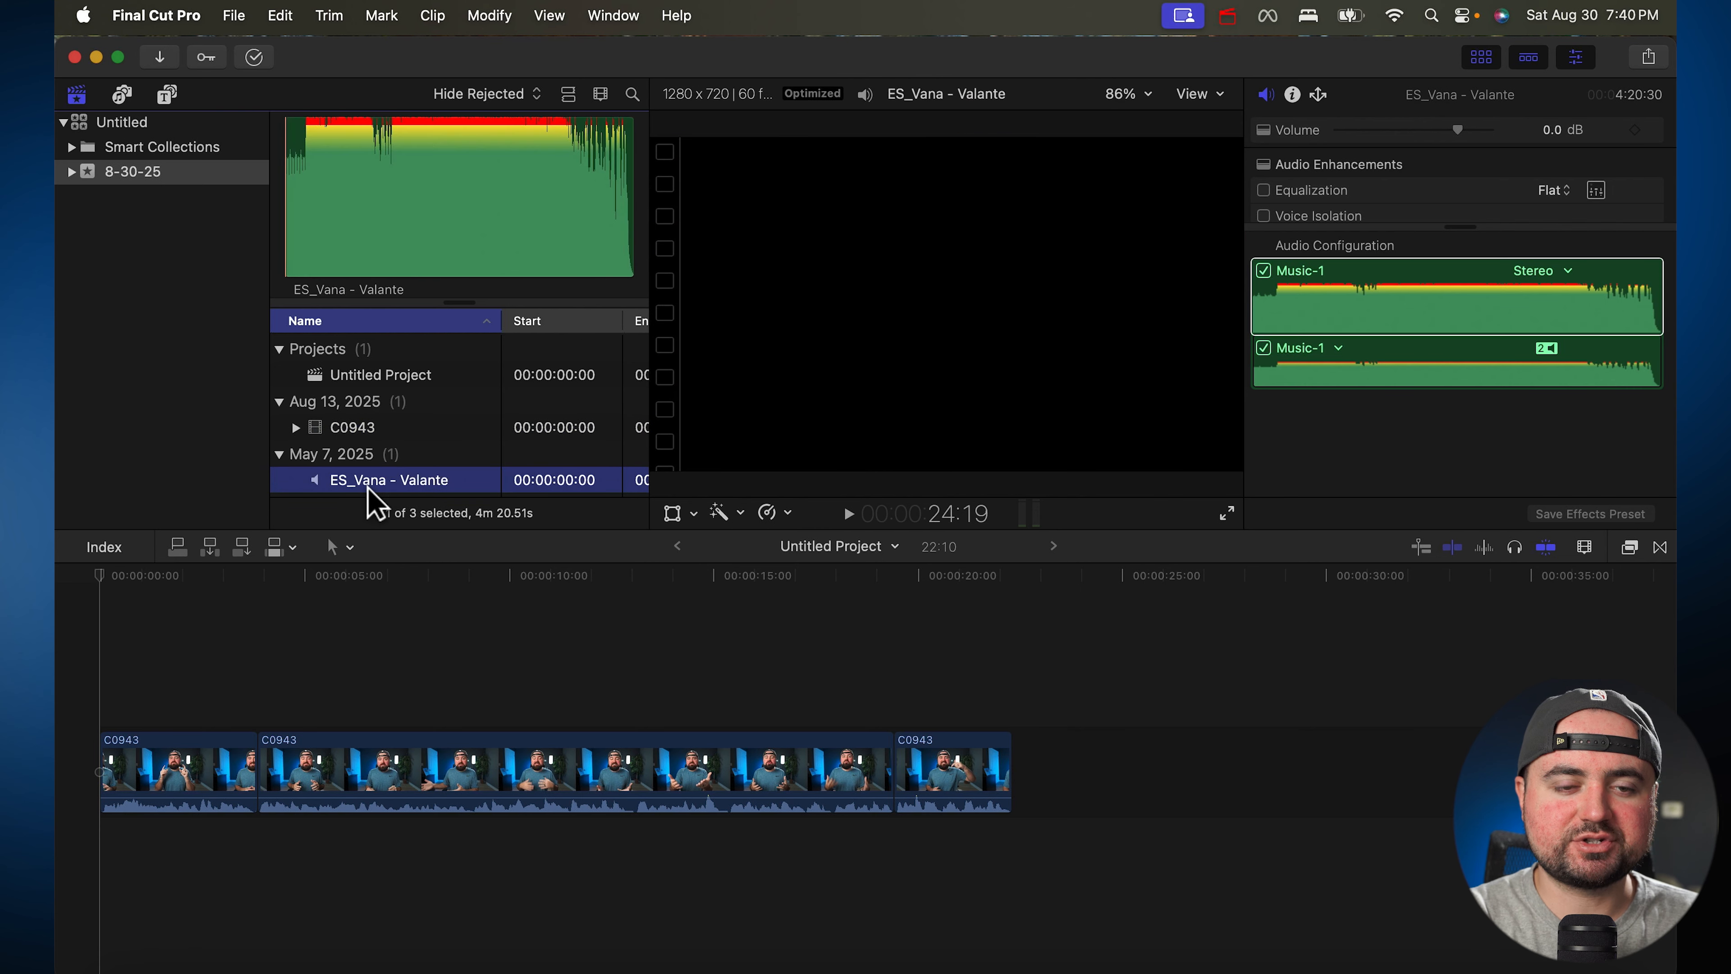
{"action": "left_click_drag", "start_coordinate": [390, 486], "coordinate": [90, 860]}
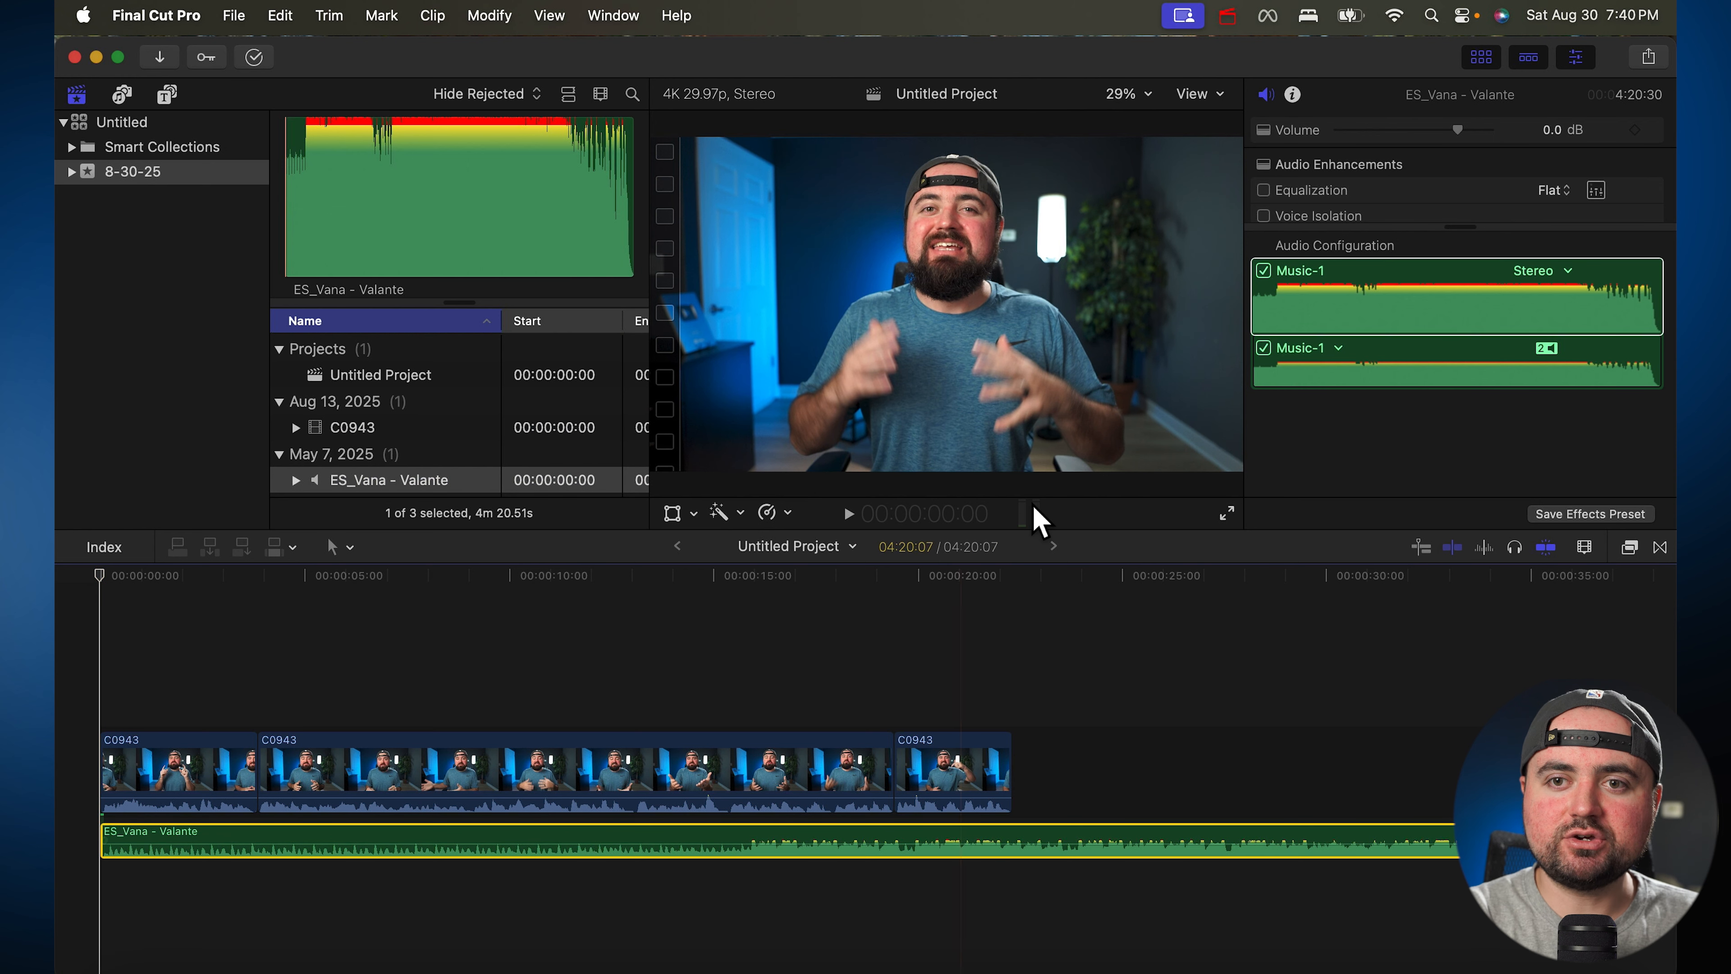
Lower the music clip's volume to -30.9 dB and cut off the part that runs past the last video clip at 22:10
{"action": "left_click", "coordinate": [1401, 133]}
{"action": "left_click_drag", "start_coordinate": [1401, 136], "coordinate": [1387, 137]}
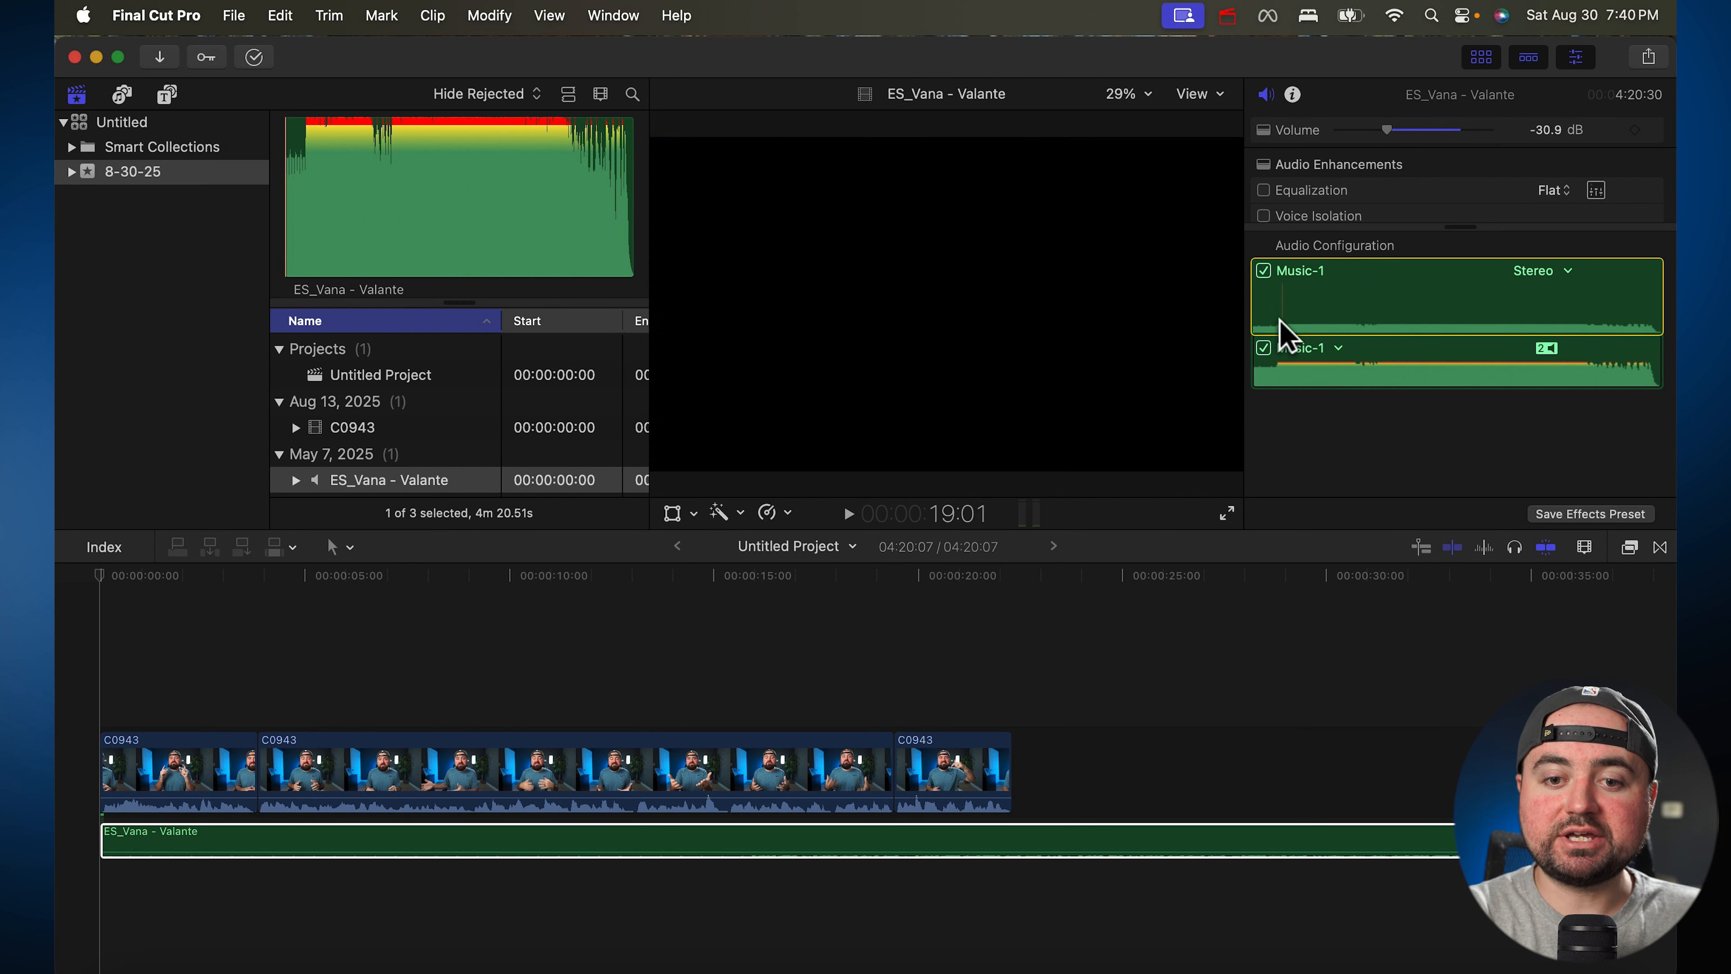
{"action": "left_click", "coordinate": [1016, 726]}
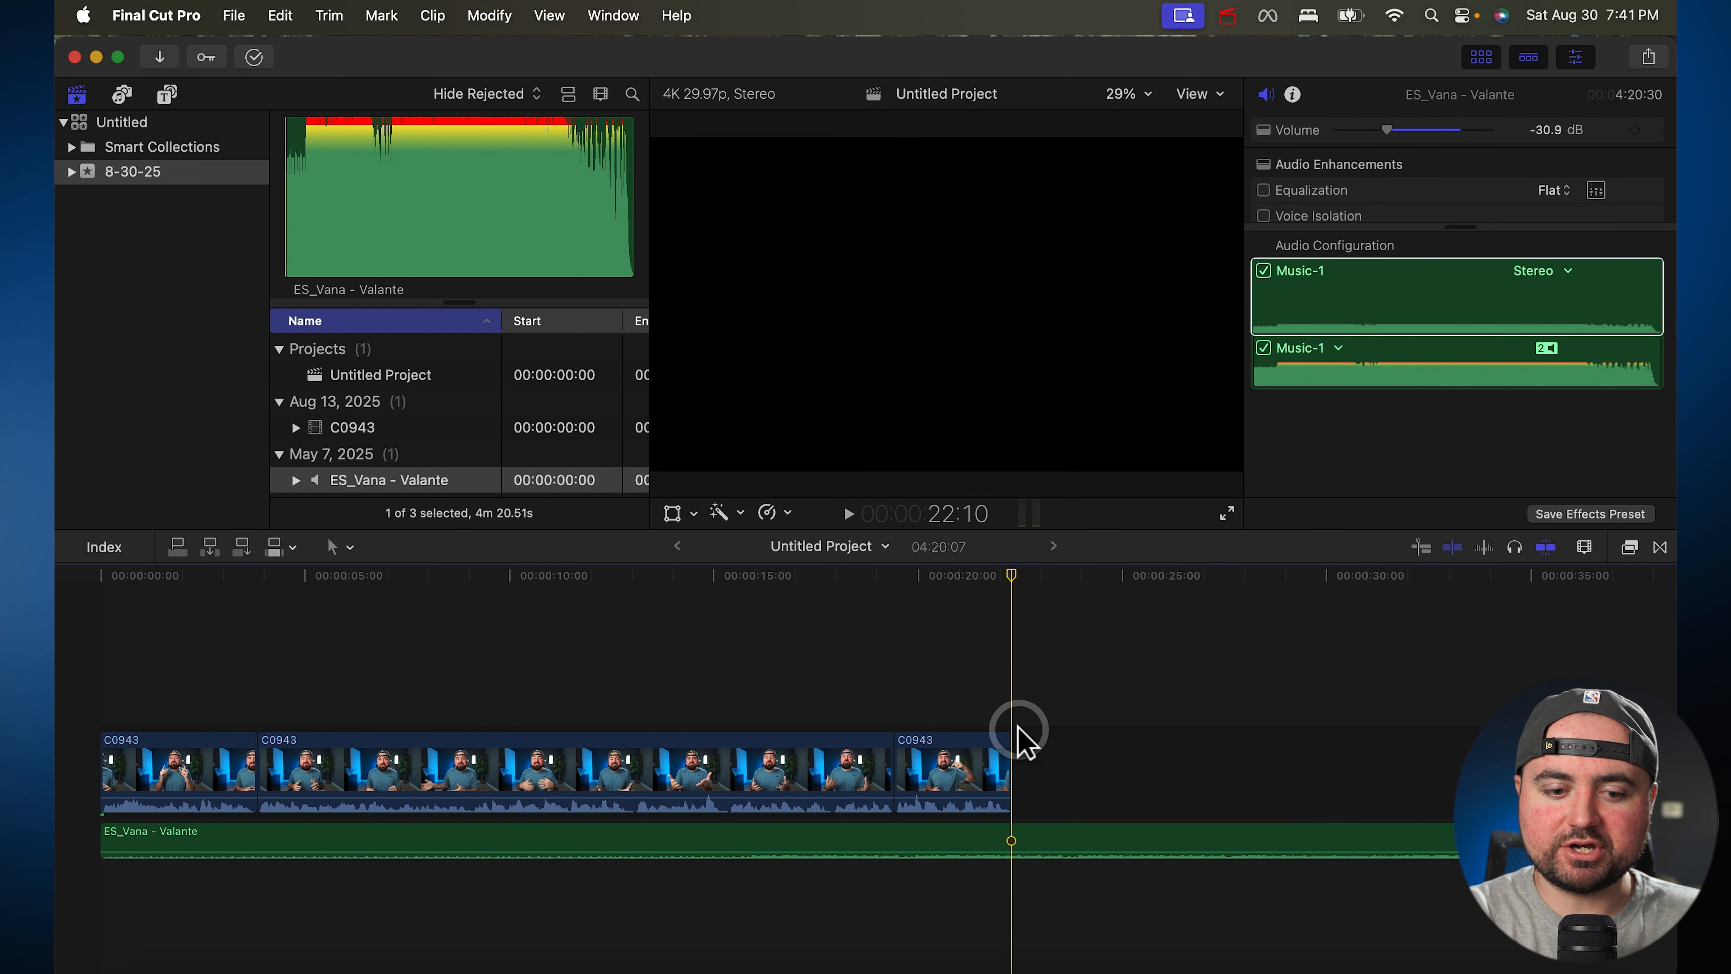
{"action": "left_click", "coordinate": [1033, 843]}
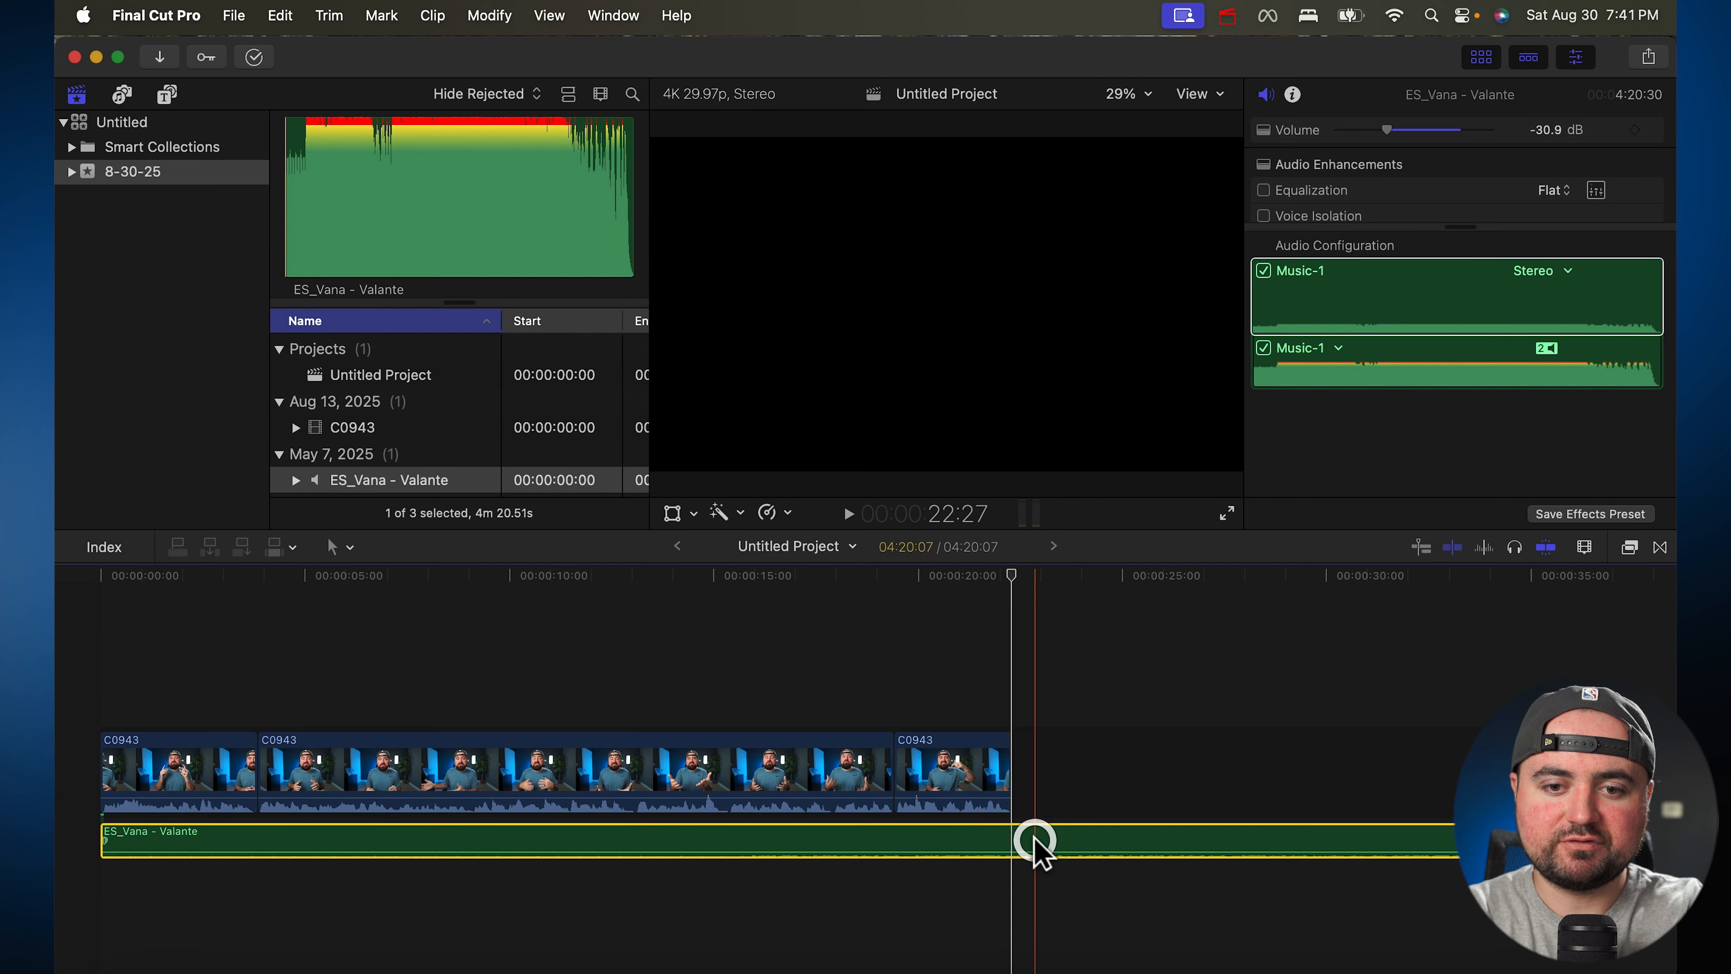
{"action": "key", "text": "super+b"}
{"action": "left_click", "coordinate": [1051, 843]}
{"action": "key", "text": "Delete"}
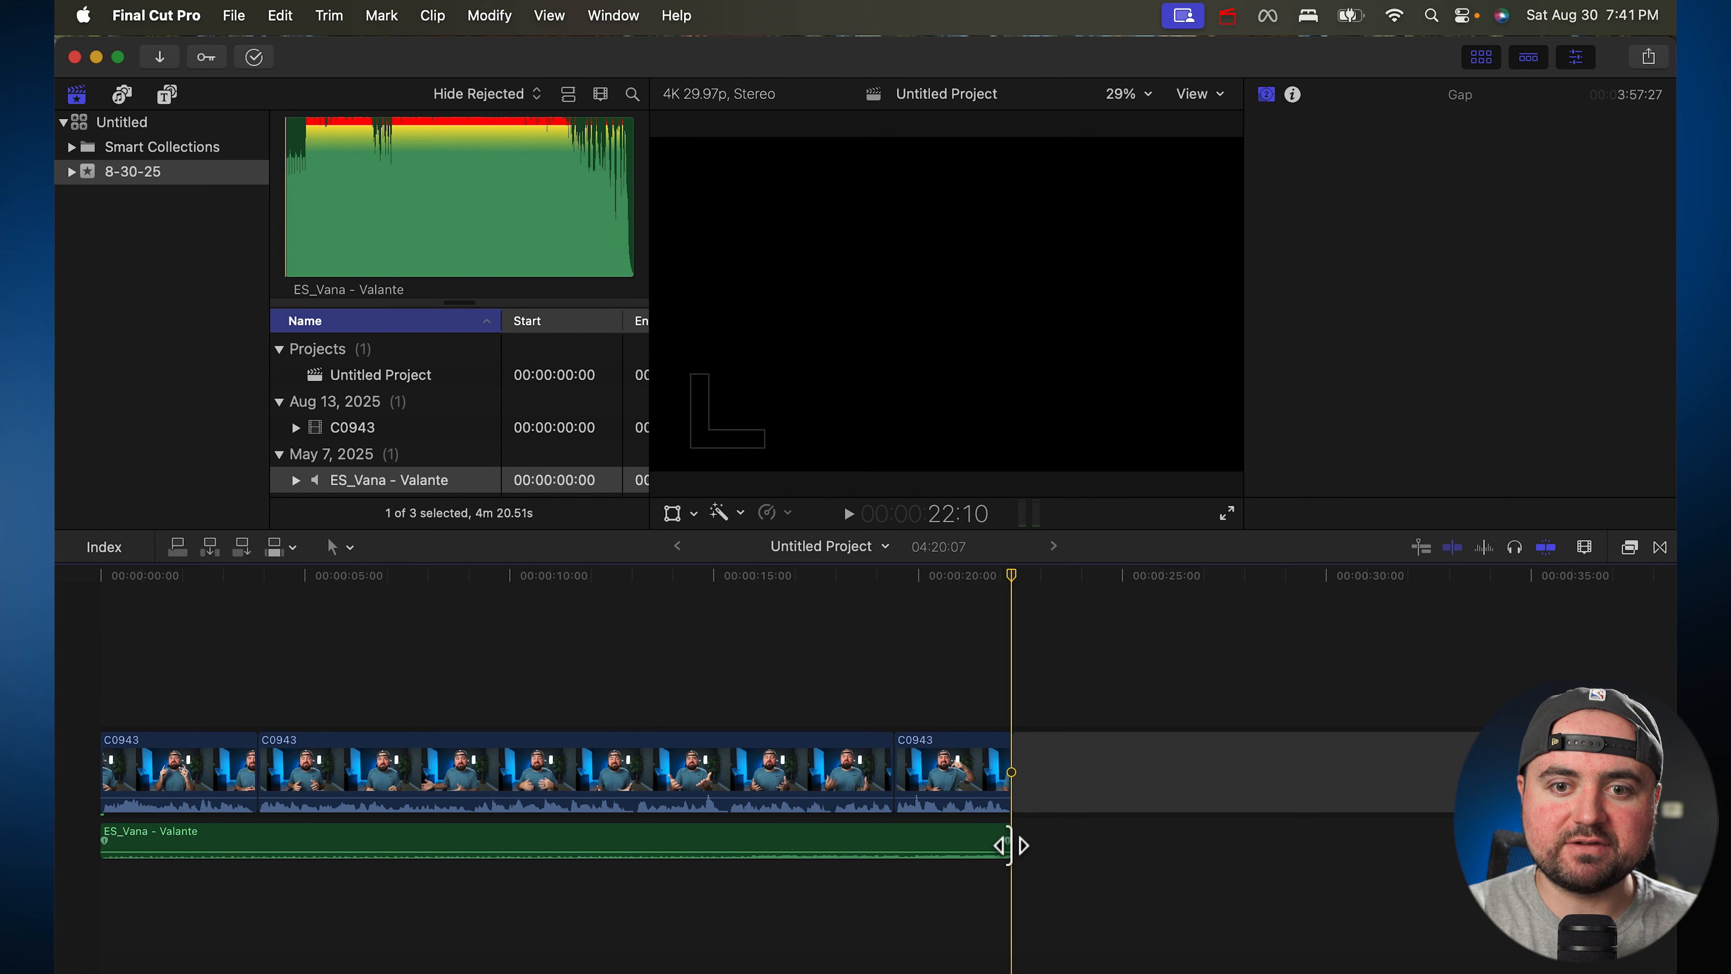
{"action": "key", "text": "Home"}
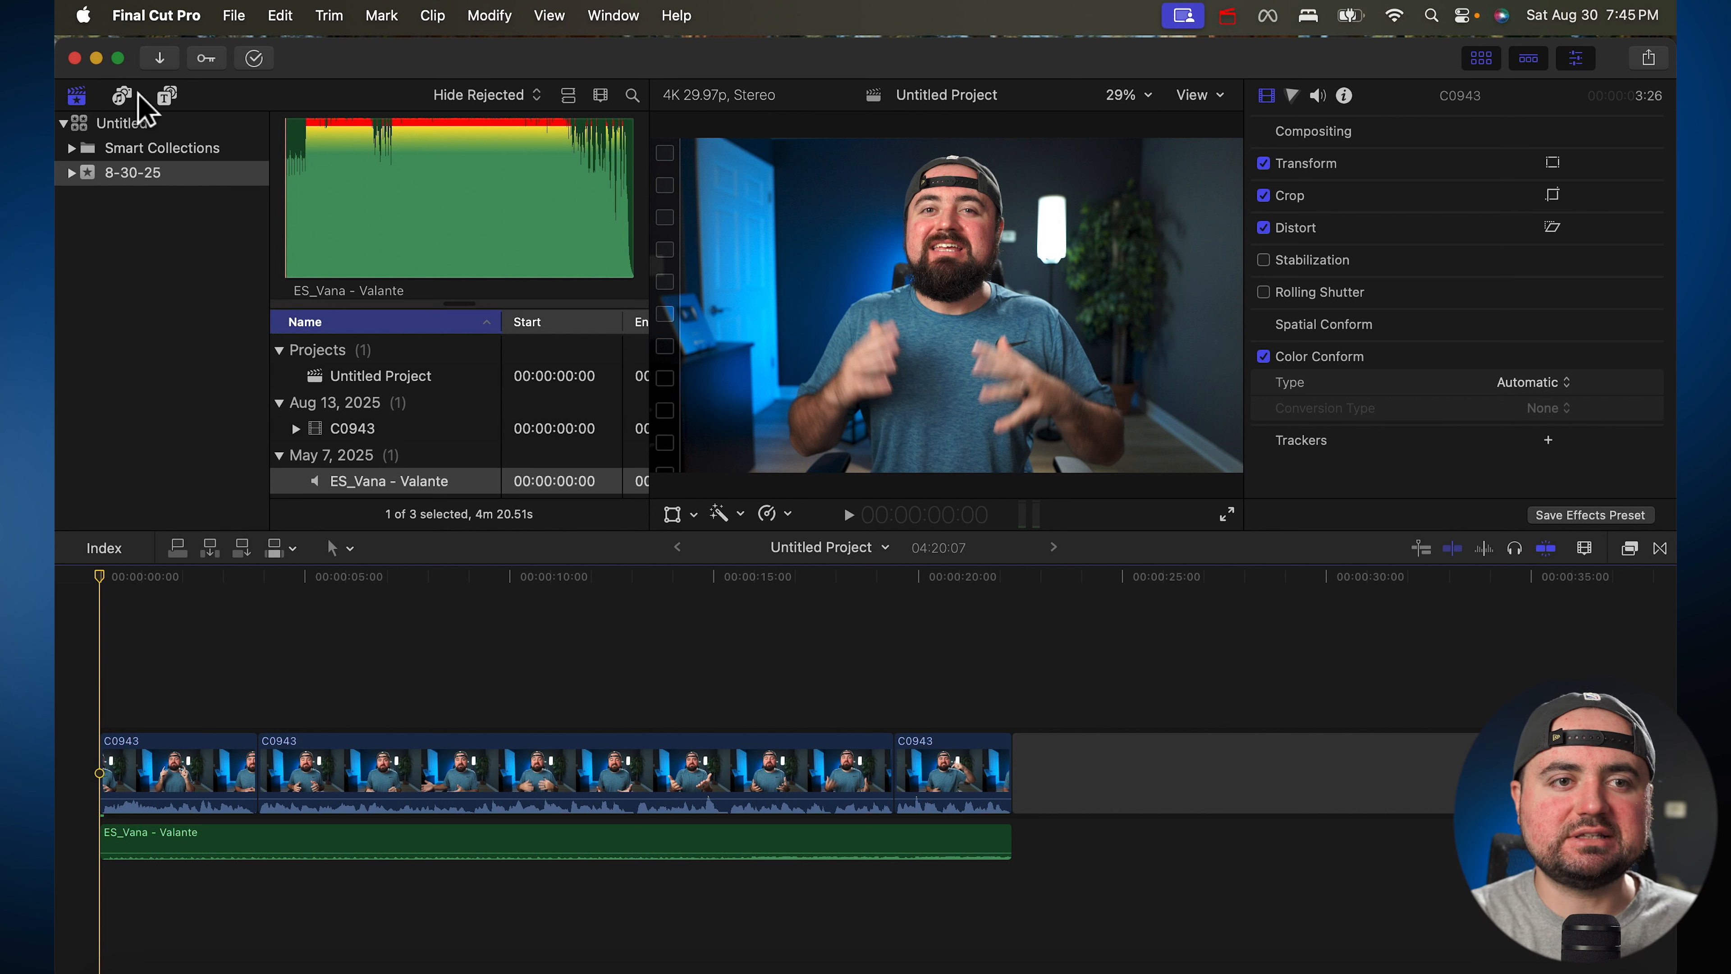
Look through the installed generators and titles for a suitable text element
{"action": "left_click", "coordinate": [170, 100]}
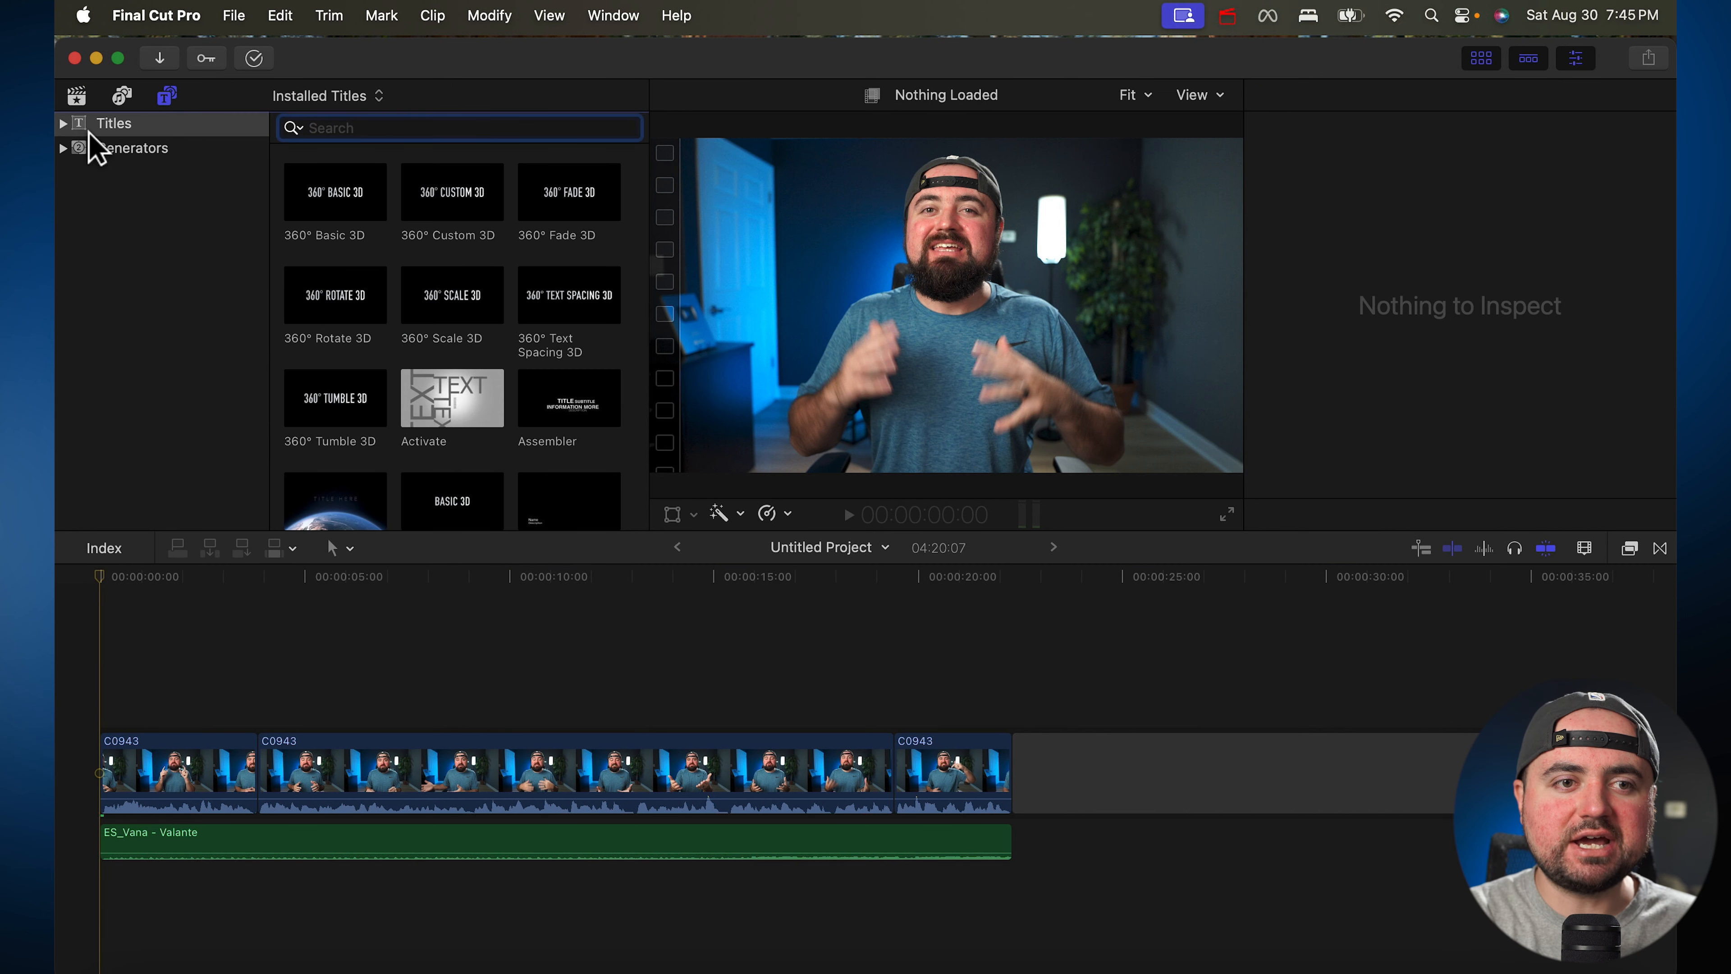
{"action": "left_click", "coordinate": [125, 150]}
{"action": "scroll", "coordinate": [483, 329], "scroll_direction": "down", "scroll_amount": 5}
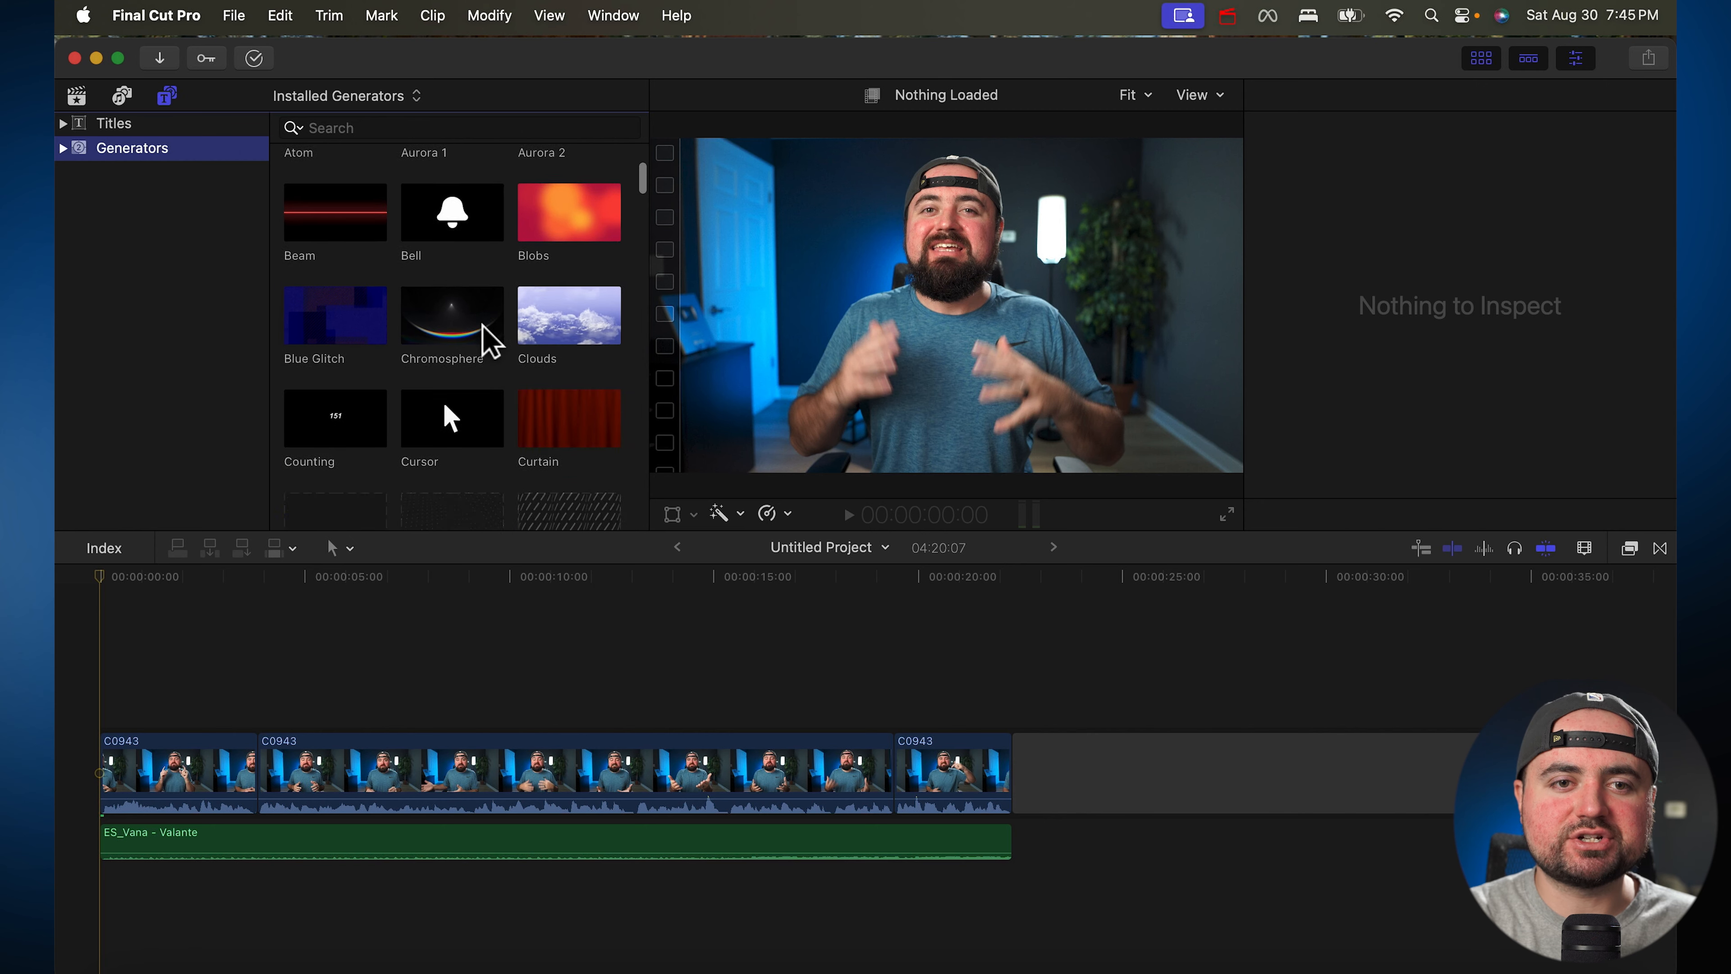
{"action": "scroll", "coordinate": [483, 340], "scroll_direction": "down", "scroll_amount": 3}
{"action": "scroll", "coordinate": [491, 340], "scroll_direction": "up", "scroll_amount": 6}
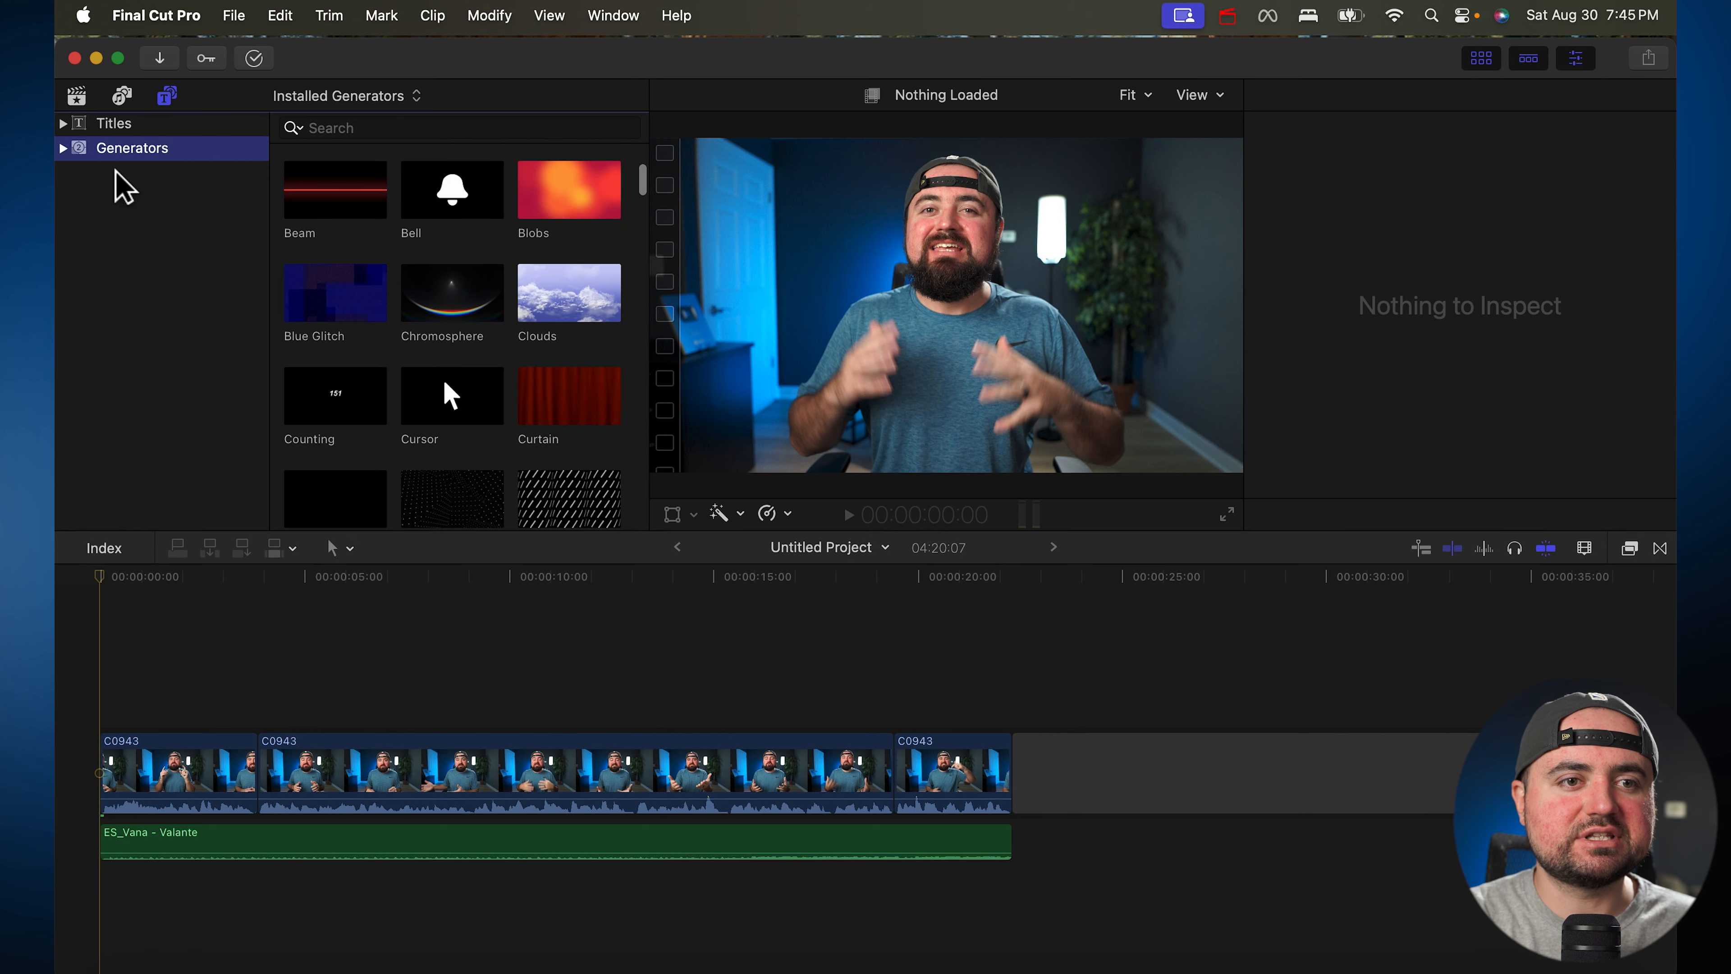
{"action": "left_click", "coordinate": [87, 126]}
{"action": "scroll", "coordinate": [572, 408], "scroll_direction": "down", "scroll_amount": 6}
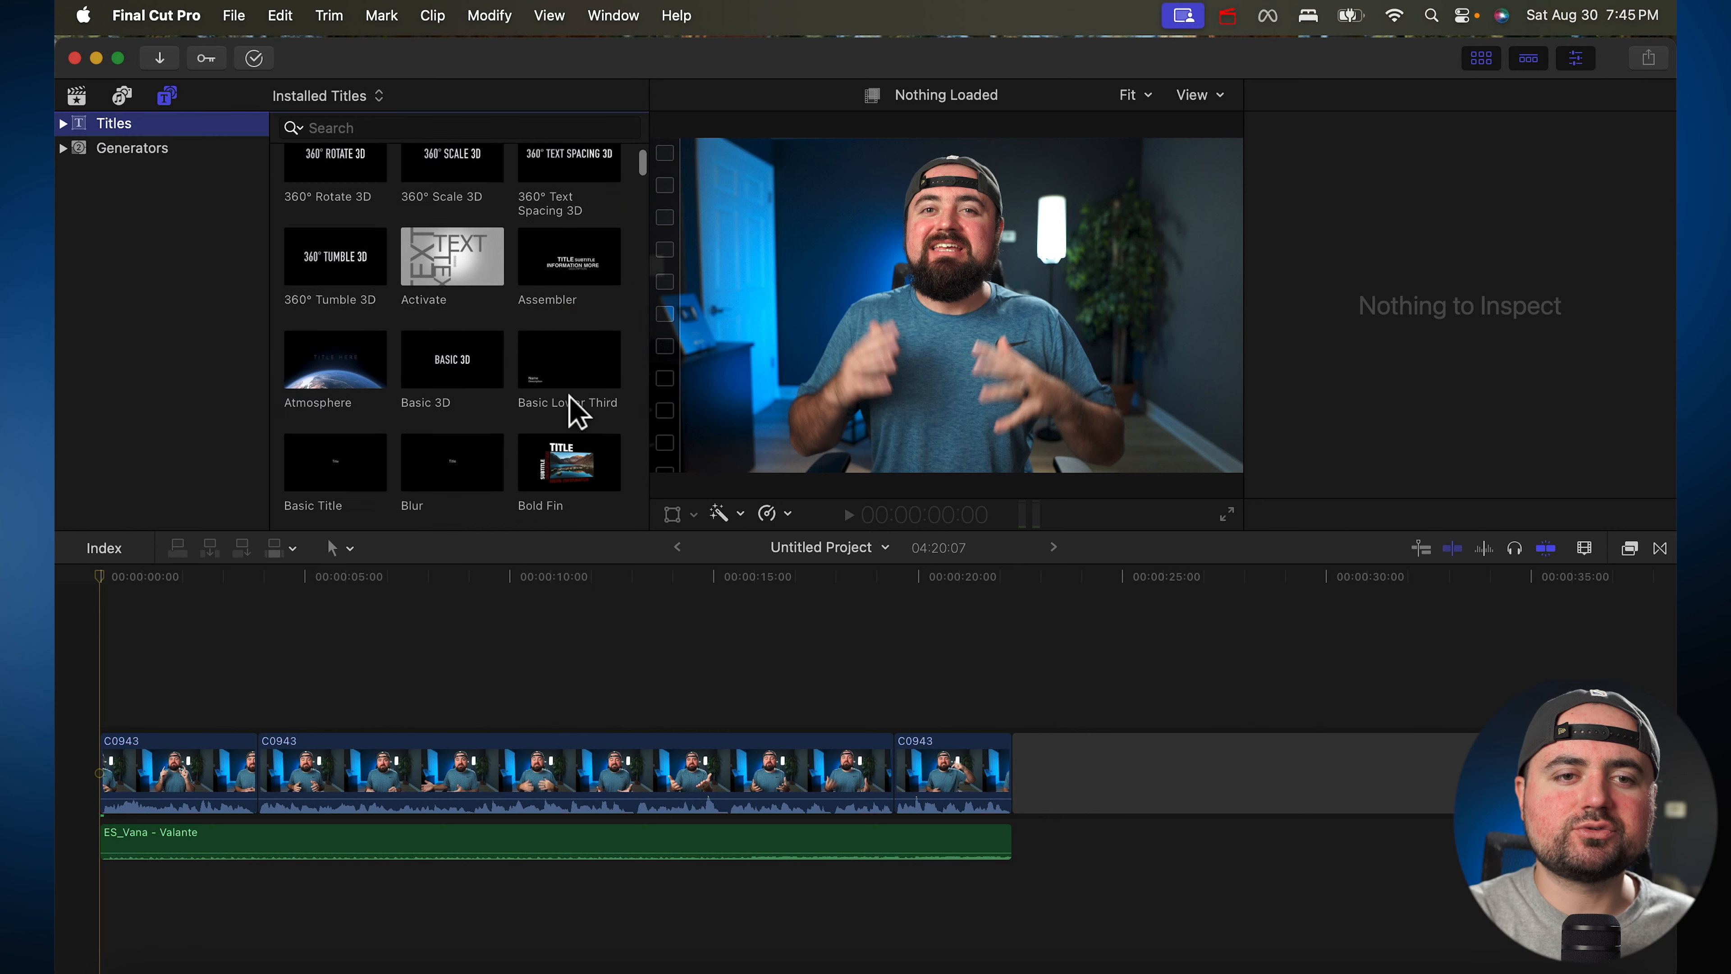
{"action": "scroll", "coordinate": [575, 413], "scroll_direction": "down", "scroll_amount": 15}
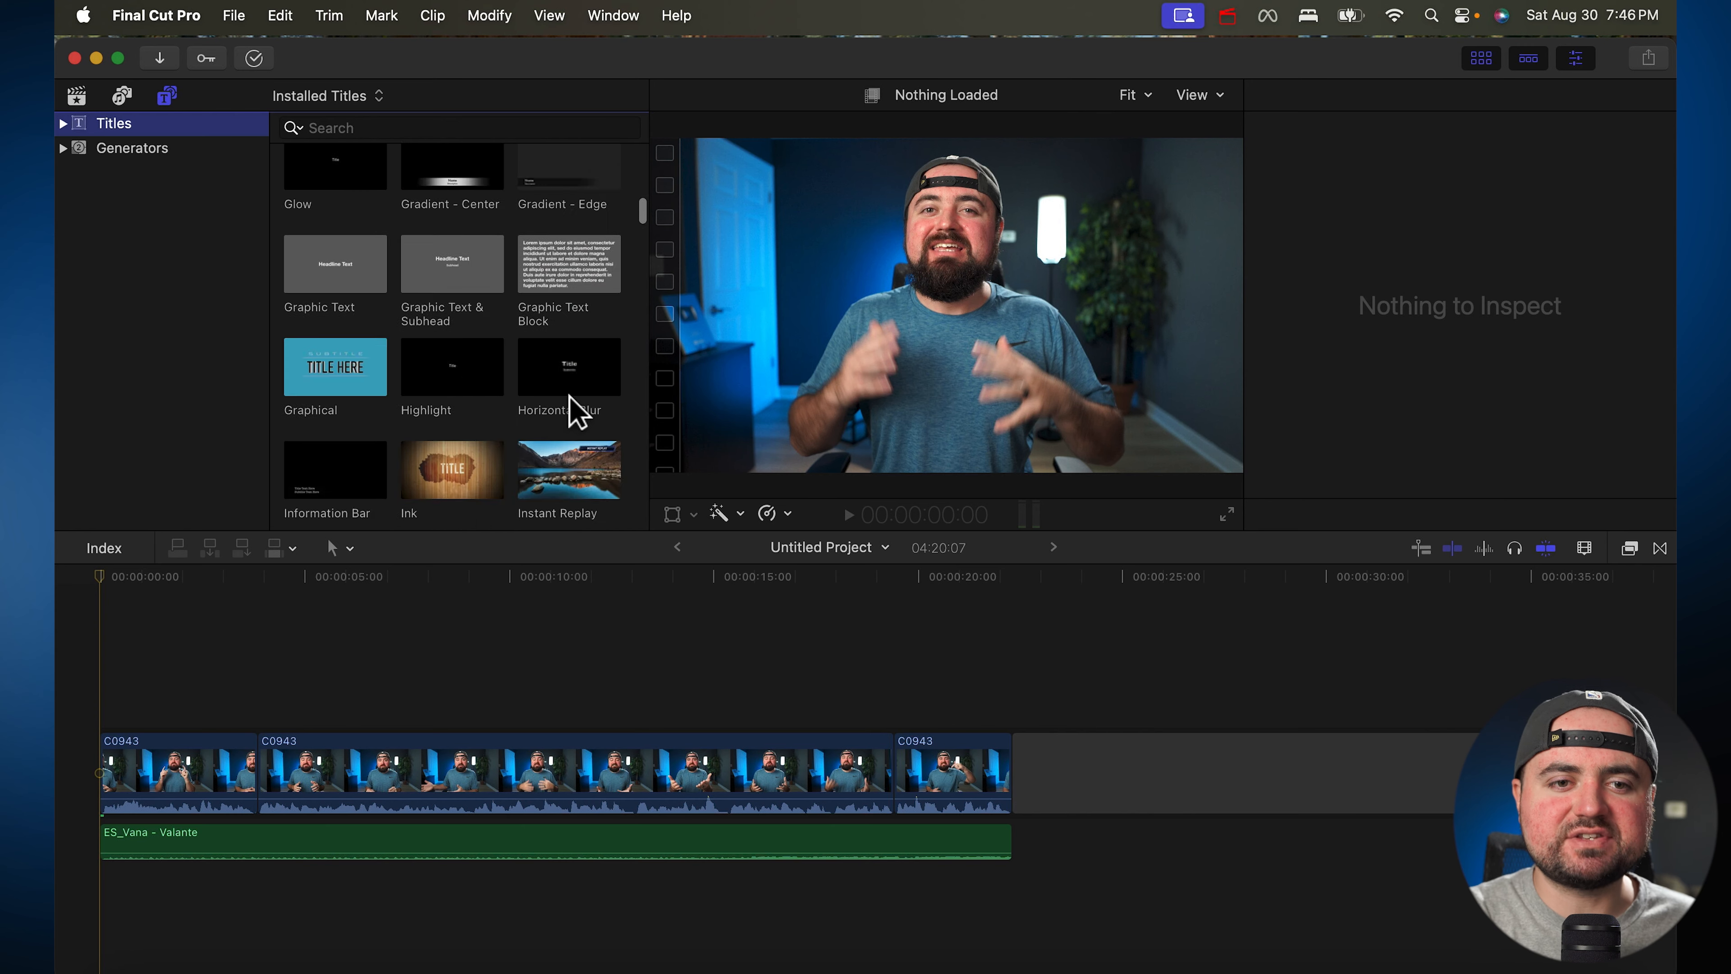
{"action": "scroll", "coordinate": [574, 411], "scroll_direction": "down", "scroll_amount": 3}
Add the Essential Title above the first video clip, near the start of the timeline
{"action": "scroll", "coordinate": [518, 375], "scroll_direction": "up", "scroll_amount": 15}
{"action": "left_click_drag", "start_coordinate": [446, 288], "coordinate": [123, 704]}
{"action": "double_click", "coordinate": [139, 714]}
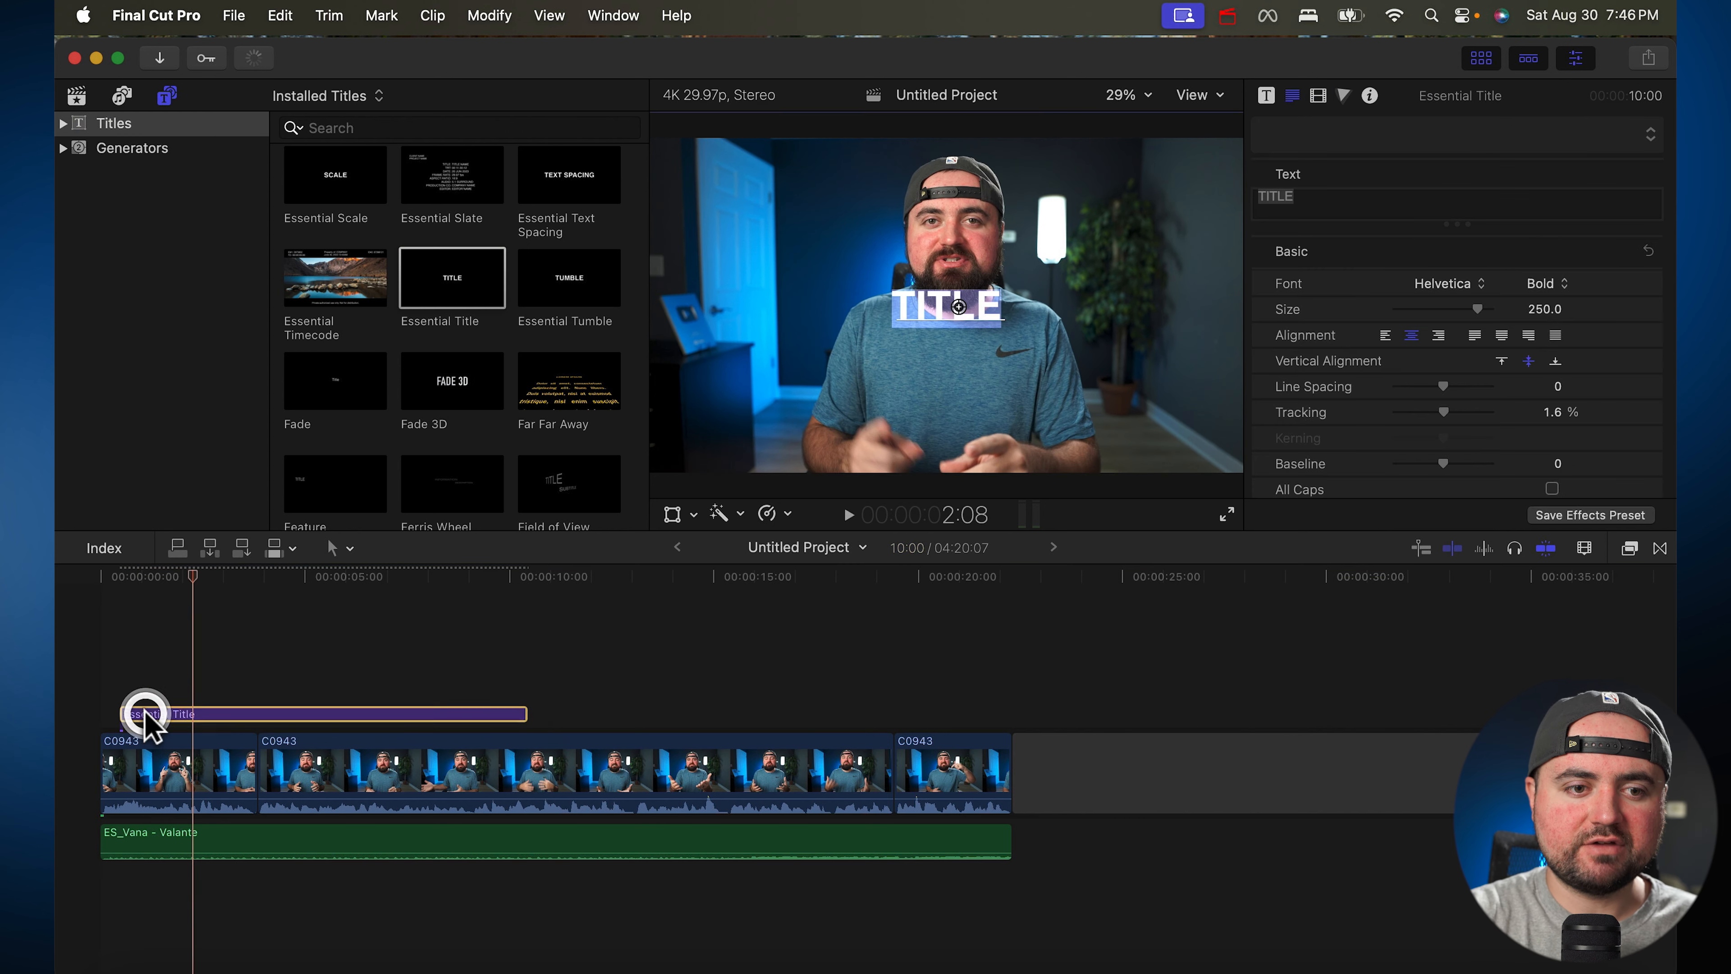
Extend the title's start to the beginning of the timeline and trim its end to a duration of 5:10
{"action": "mouse_move", "coordinate": [130, 716]}
{"action": "left_mouse_down"}
{"action": "mouse_move", "coordinate": [387, 716]}
{"action": "mouse_move", "coordinate": [104, 715]}
{"action": "left_mouse_up"}
{"action": "left_click", "coordinate": [528, 719]}
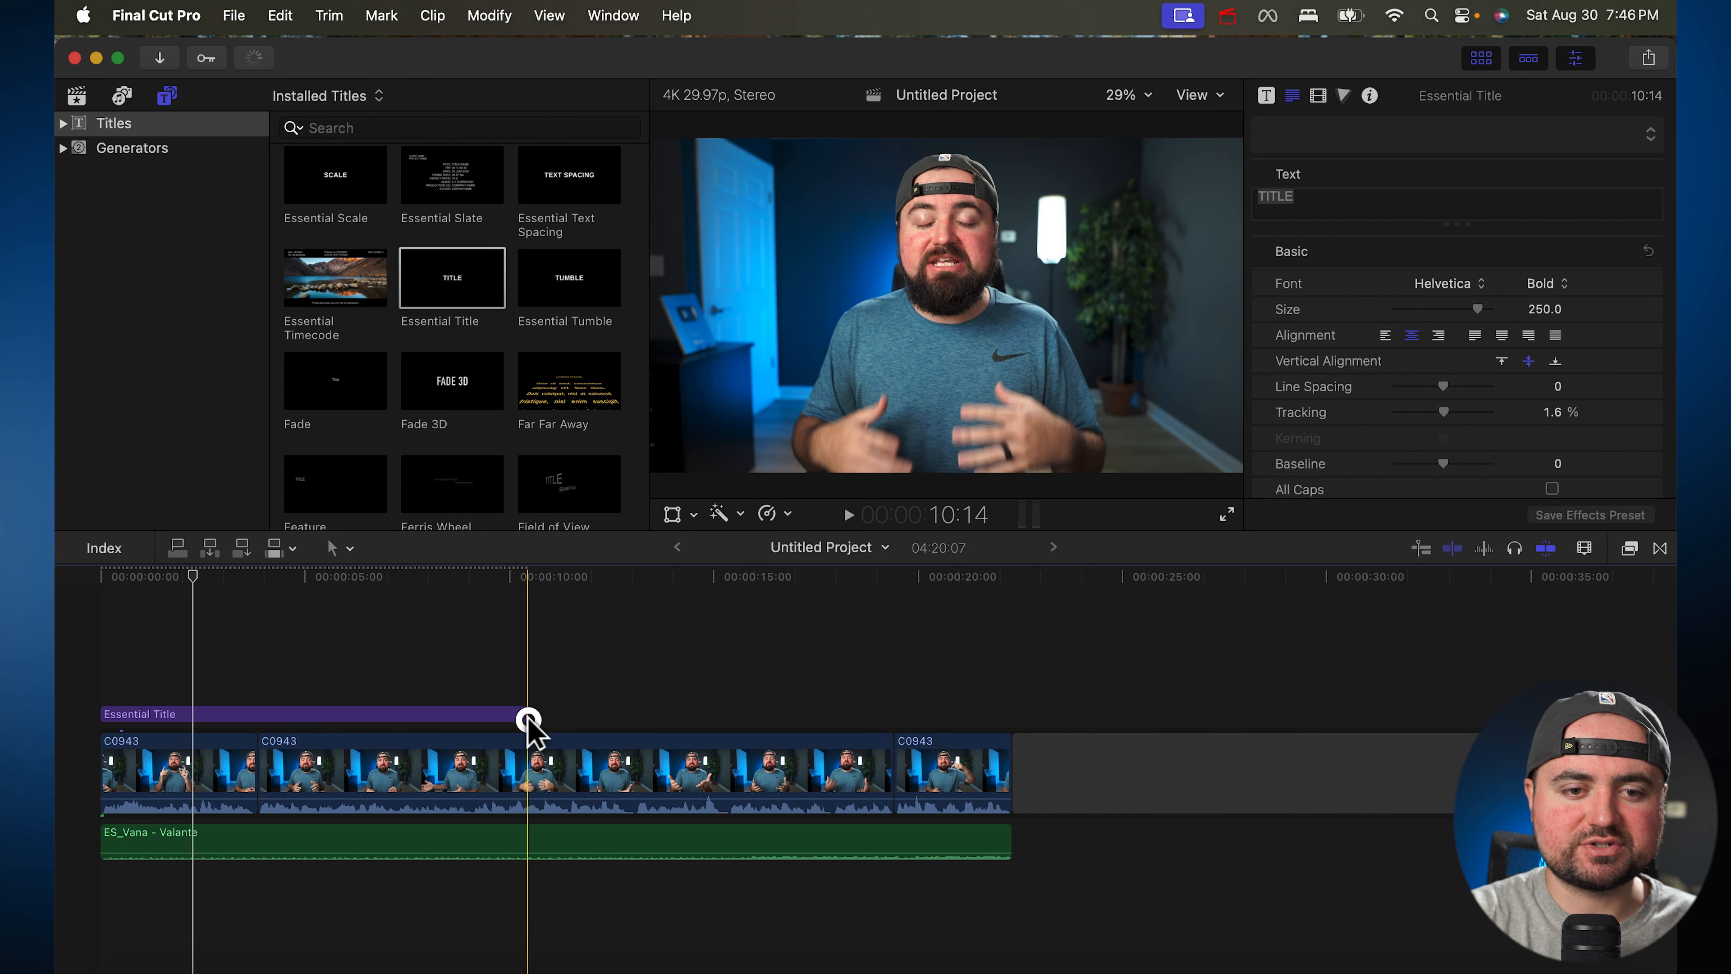
{"action": "left_click_drag", "start_coordinate": [530, 716], "coordinate": [316, 715]}
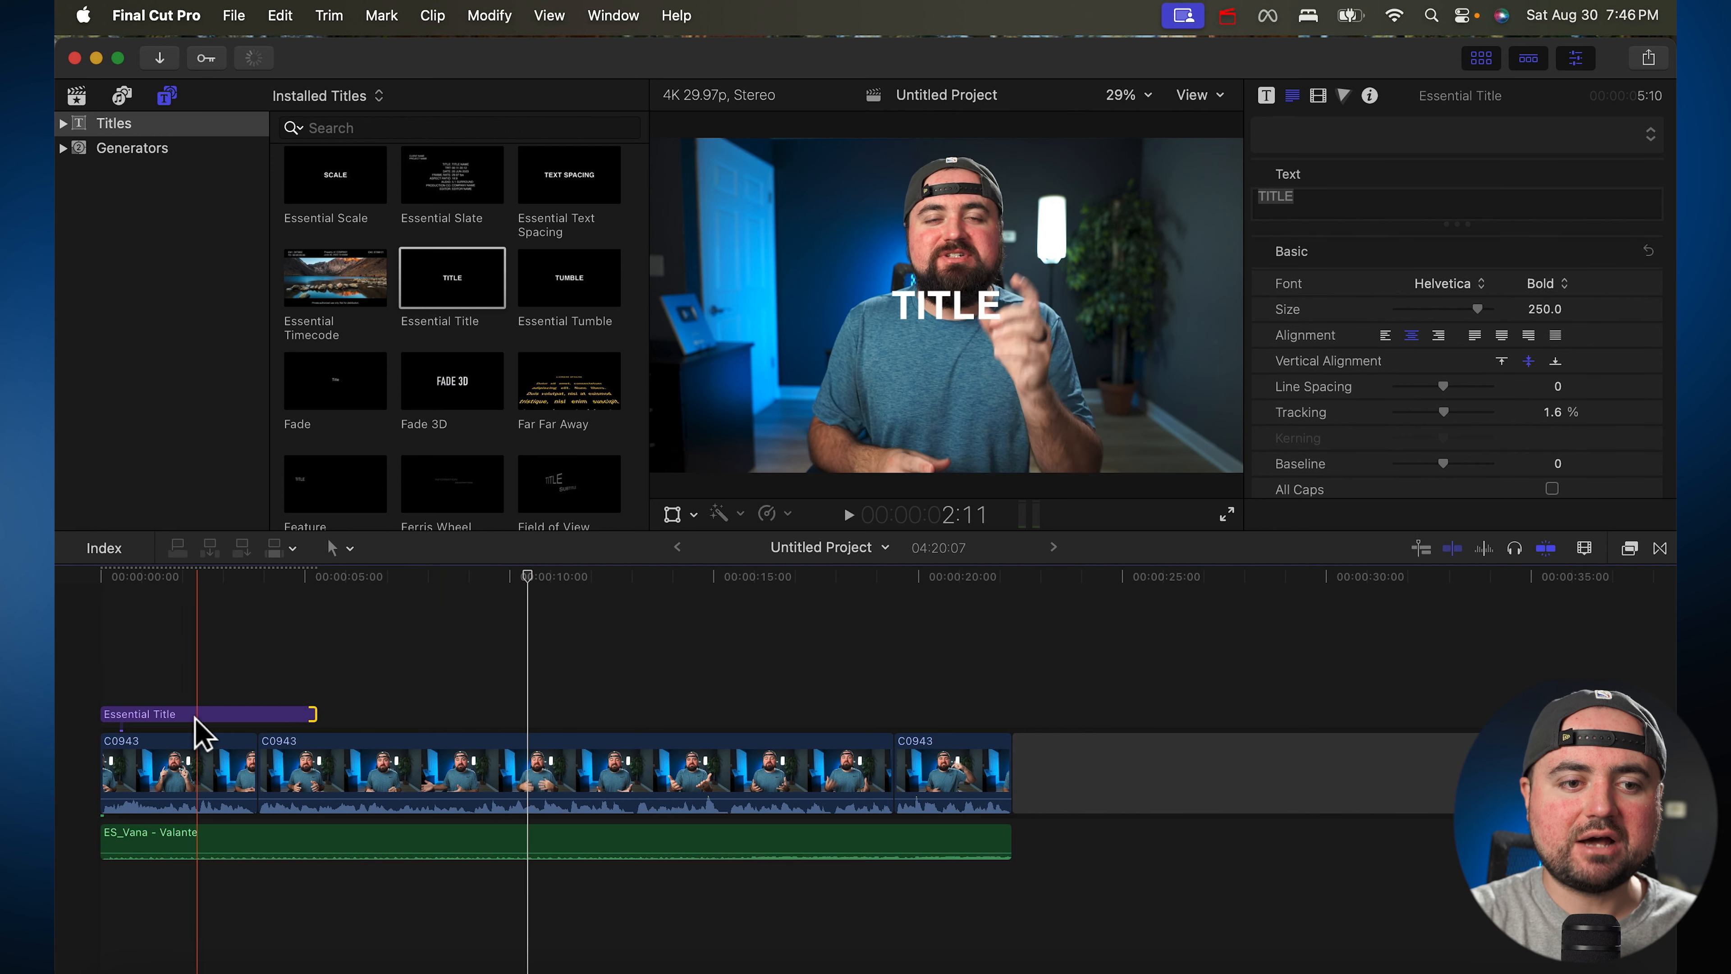
{"action": "mouse_move", "coordinate": [170, 733]}
{"action": "left_mouse_down"}
{"action": "mouse_move", "coordinate": [437, 719]}
{"action": "mouse_move", "coordinate": [157, 729]}
{"action": "left_mouse_up"}
{"action": "left_click", "coordinate": [105, 631]}
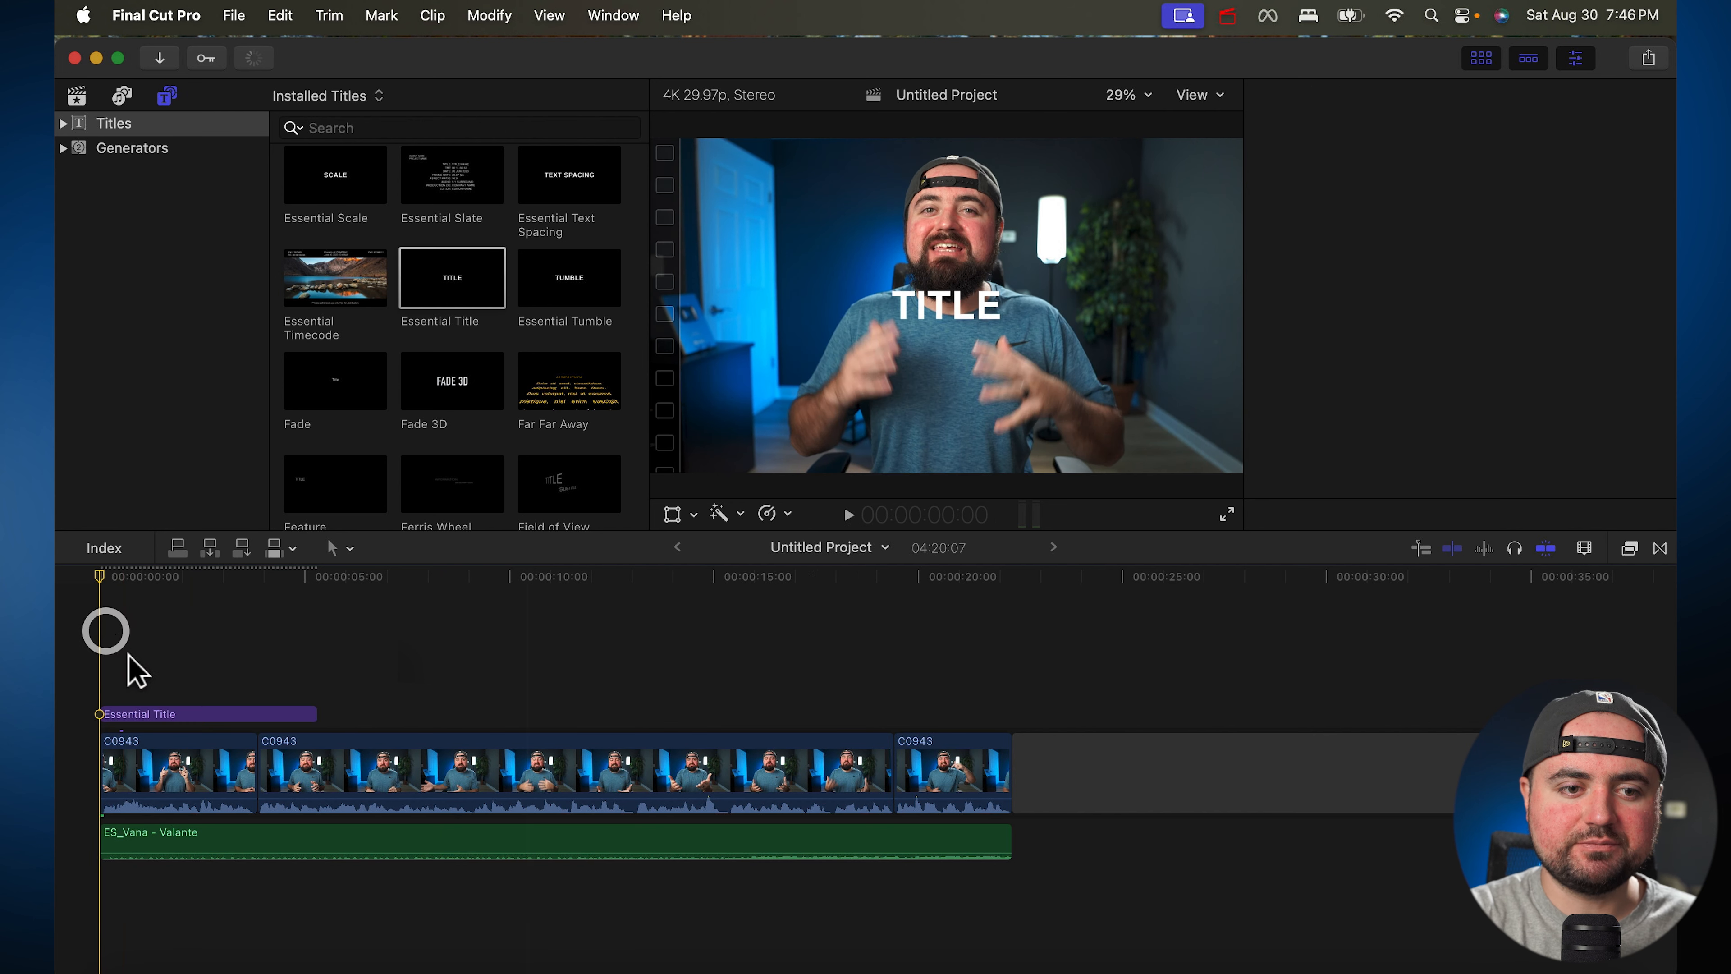
Change the title's text to TIP 1 and move it to the lower-left corner of the video frame
{"action": "left_click", "coordinate": [164, 727]}
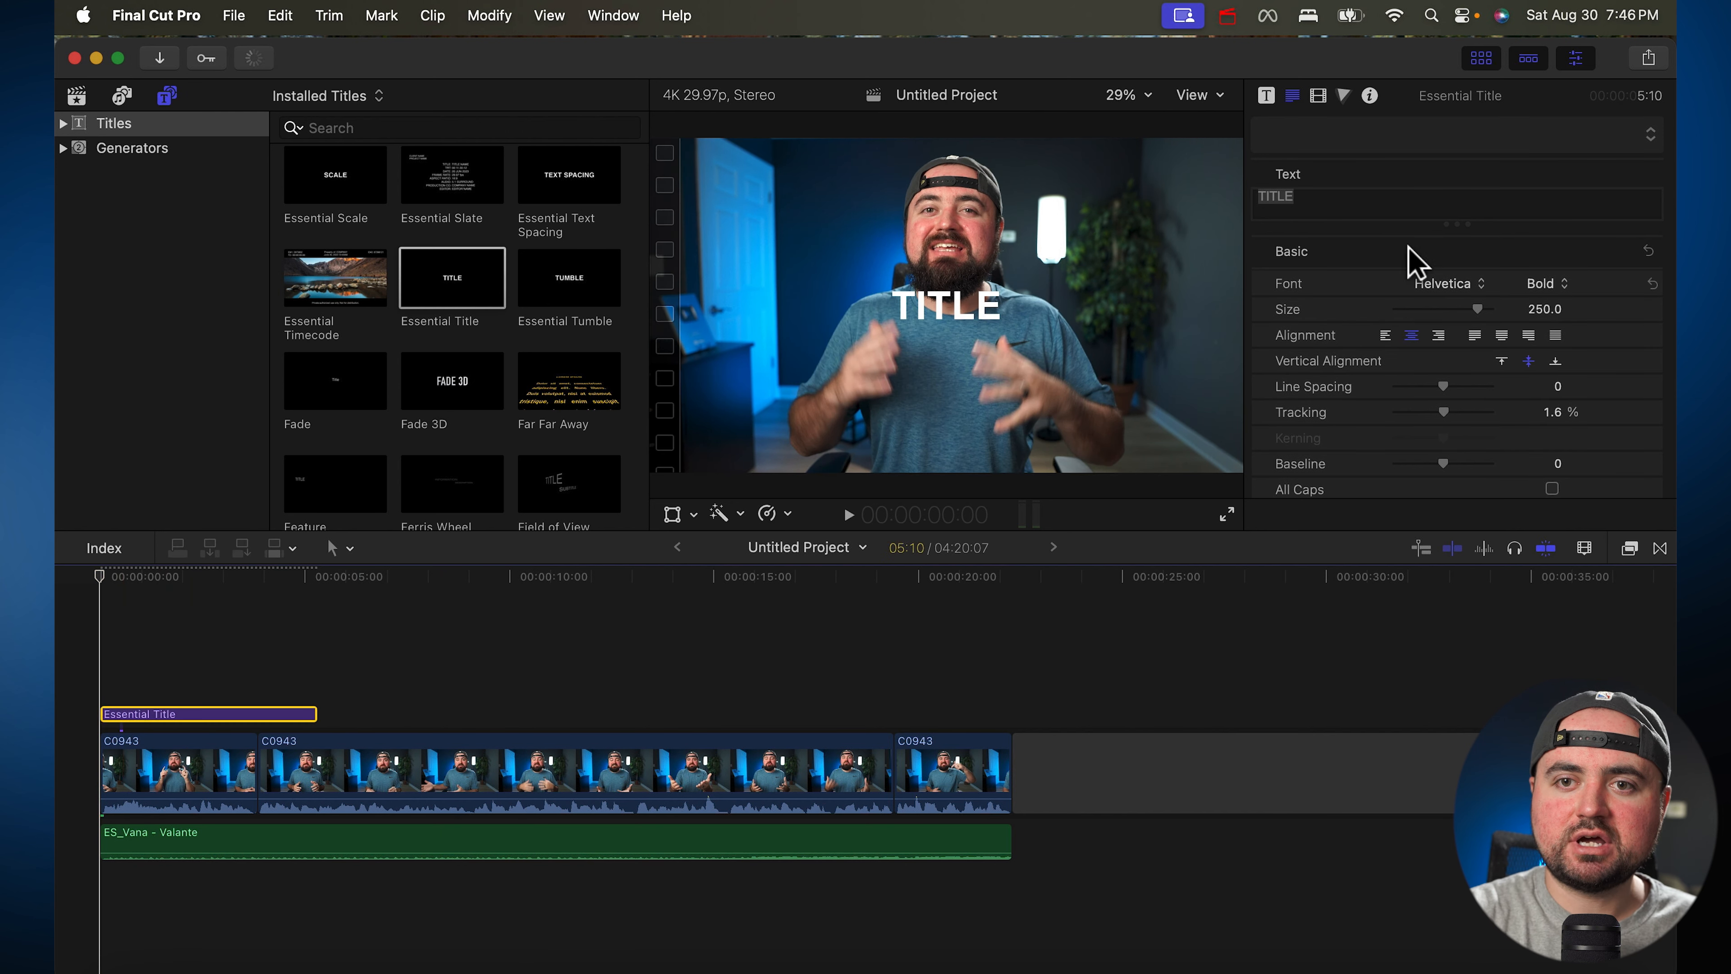
{"action": "left_click", "coordinate": [1360, 198]}
{"action": "left_click_drag", "start_coordinate": [1329, 197], "coordinate": [1209, 197]}
{"action": "type", "text": "TIP 1"}
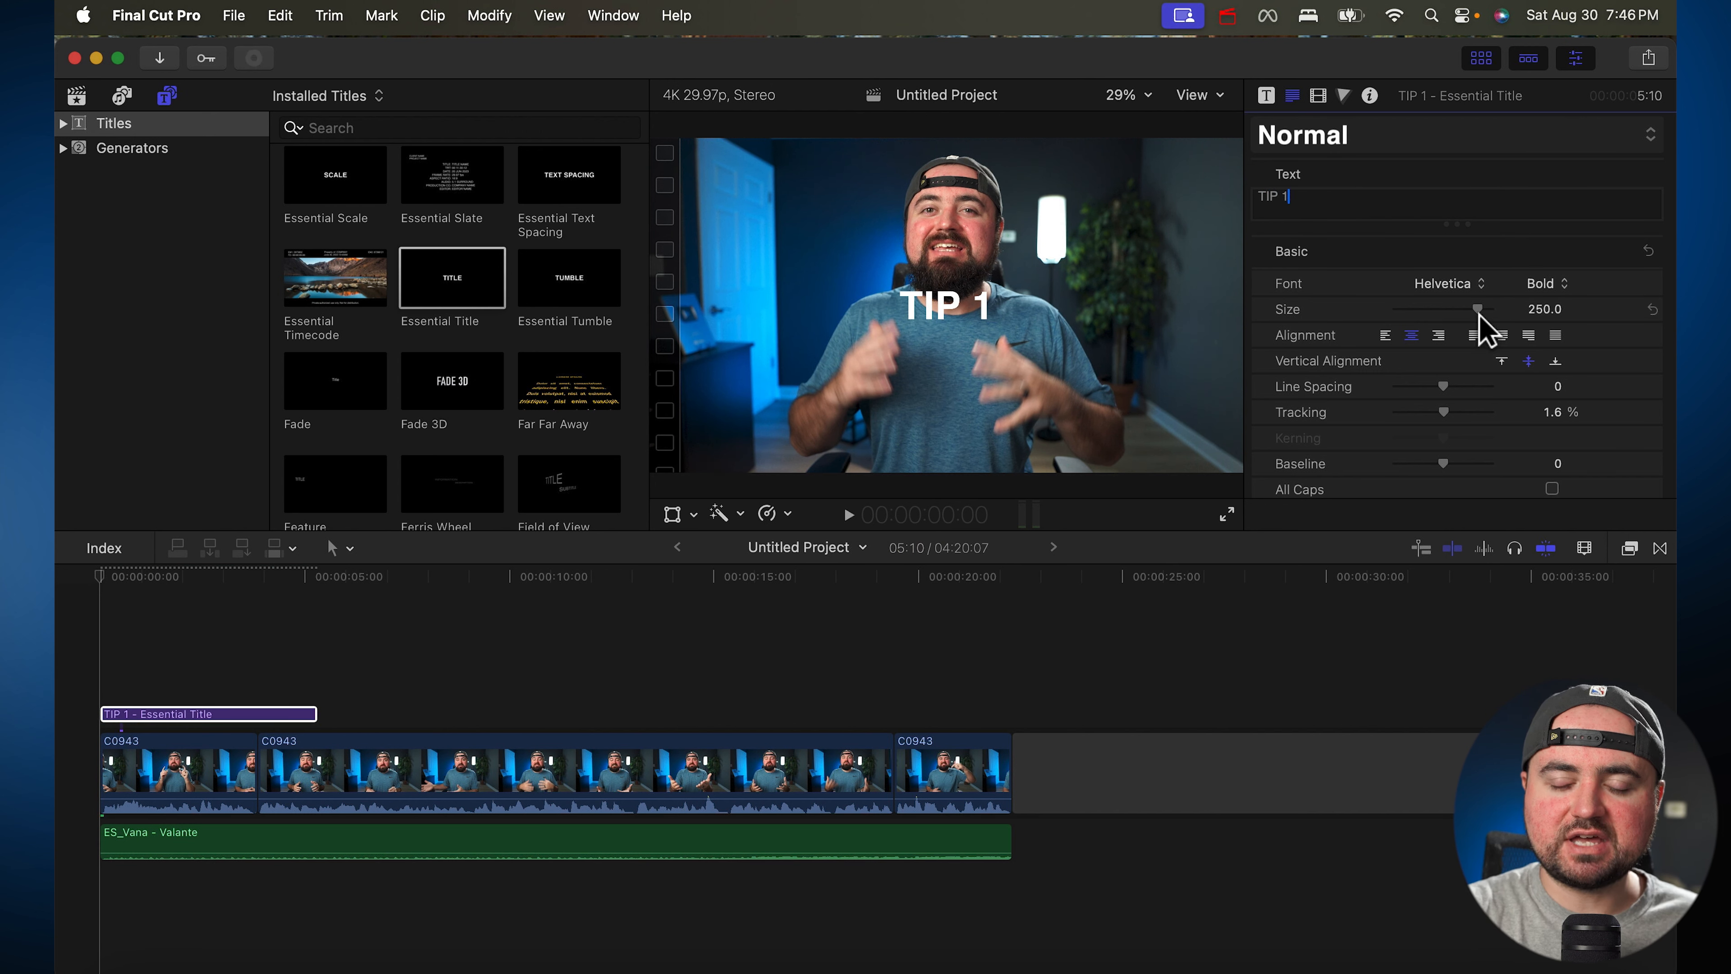
{"action": "left_click_drag", "start_coordinate": [947, 313], "coordinate": [735, 459]}
{"action": "mouse_move", "coordinate": [743, 457]}
{"action": "left_mouse_down"}
{"action": "mouse_move", "coordinate": [968, 437]}
{"action": "mouse_move", "coordinate": [829, 464]}
{"action": "mouse_move", "coordinate": [738, 458]}
{"action": "left_mouse_up"}
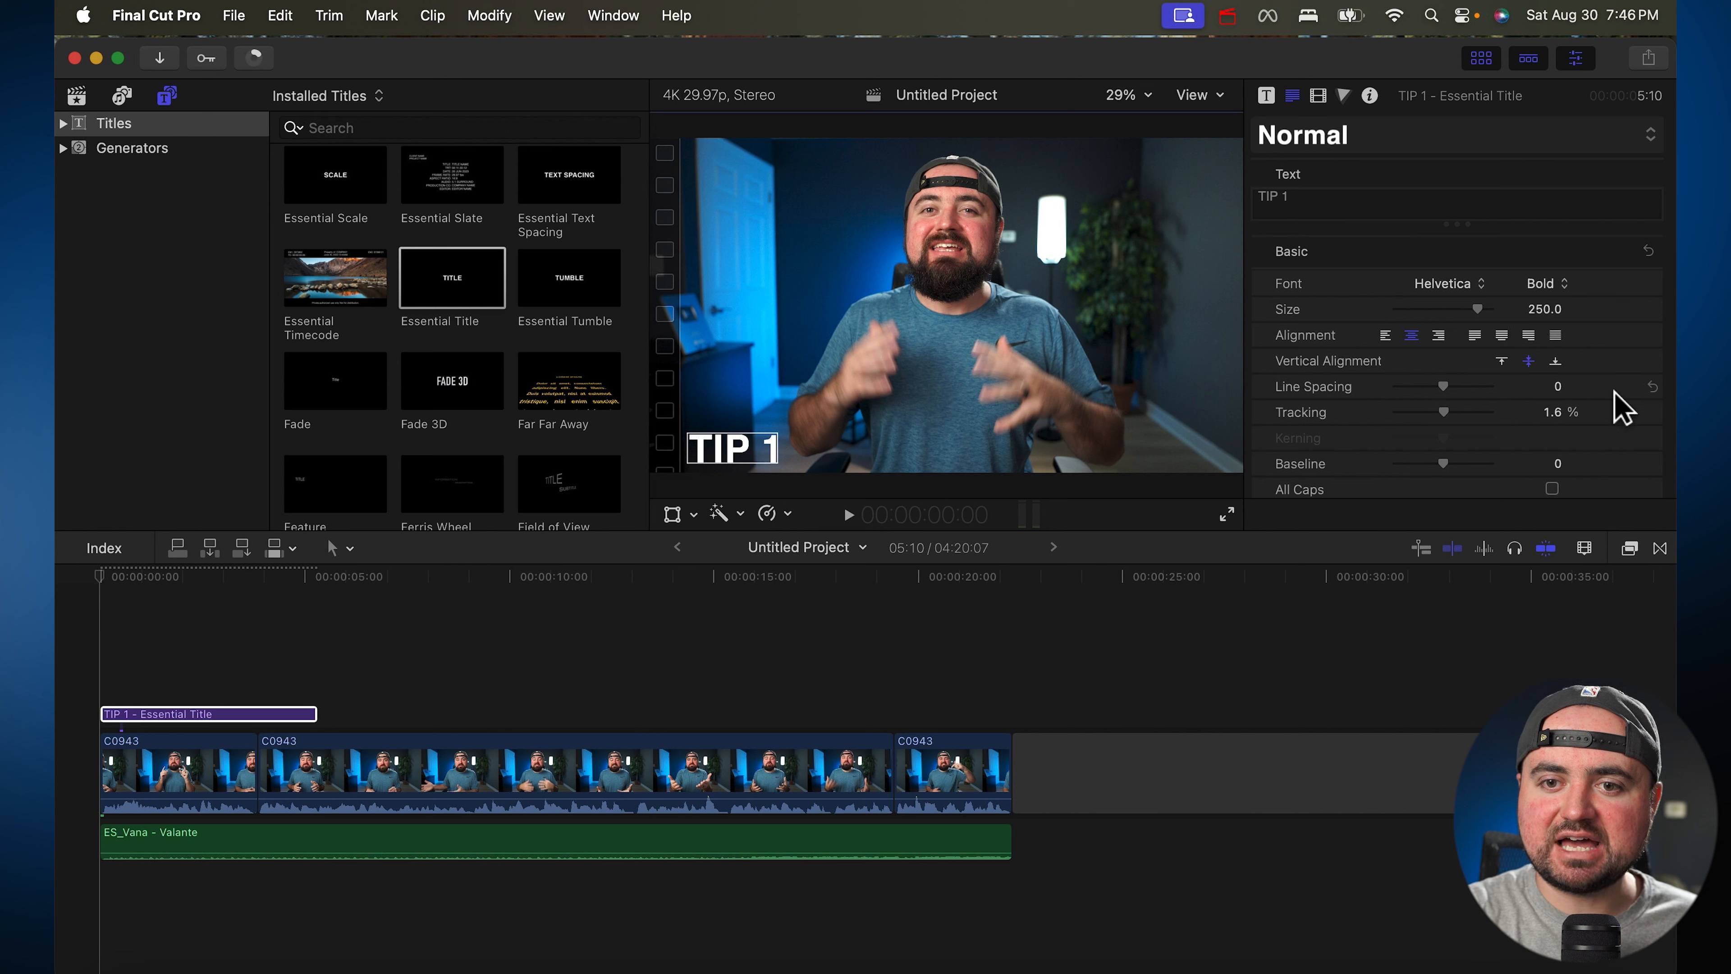
{"action": "scroll", "coordinate": [1616, 406], "scroll_direction": "down", "scroll_amount": 5}
{"action": "scroll", "coordinate": [1622, 408], "scroll_direction": "down", "scroll_amount": 2}
{"action": "scroll", "coordinate": [1622, 408], "scroll_direction": "up", "scroll_amount": 8}
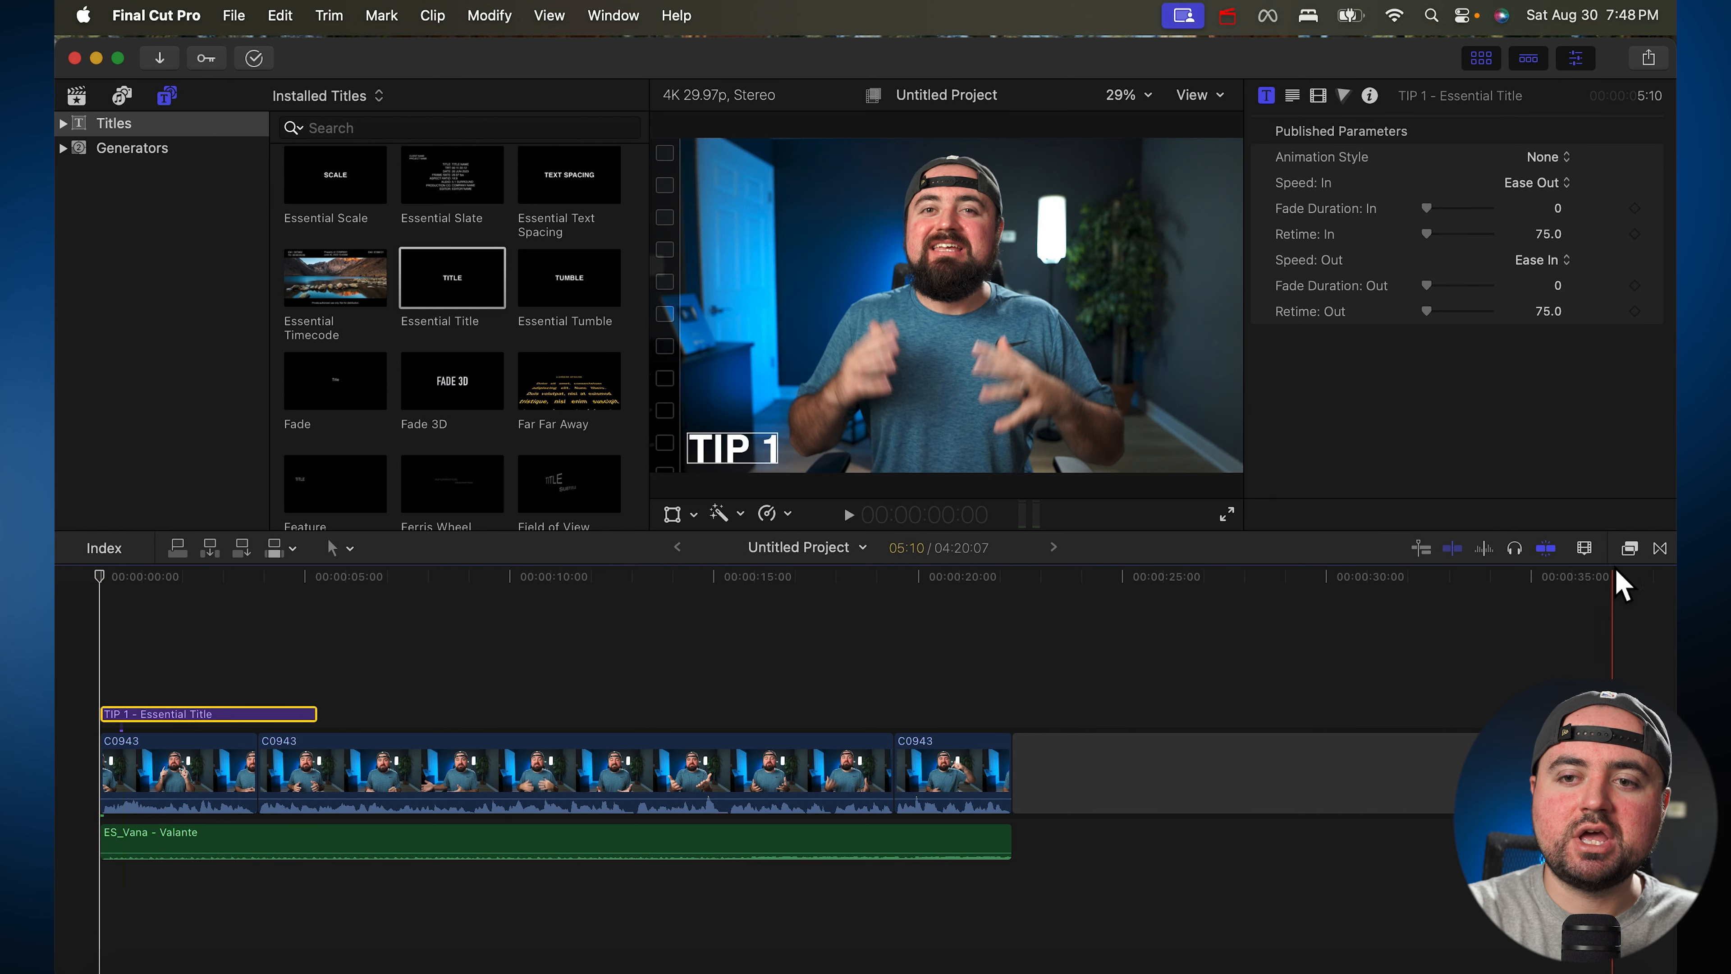
Apply the Cross Dissolve transition from the Dissolves category to both ends of the TIP 1 title
{"action": "left_click", "coordinate": [1630, 548]}
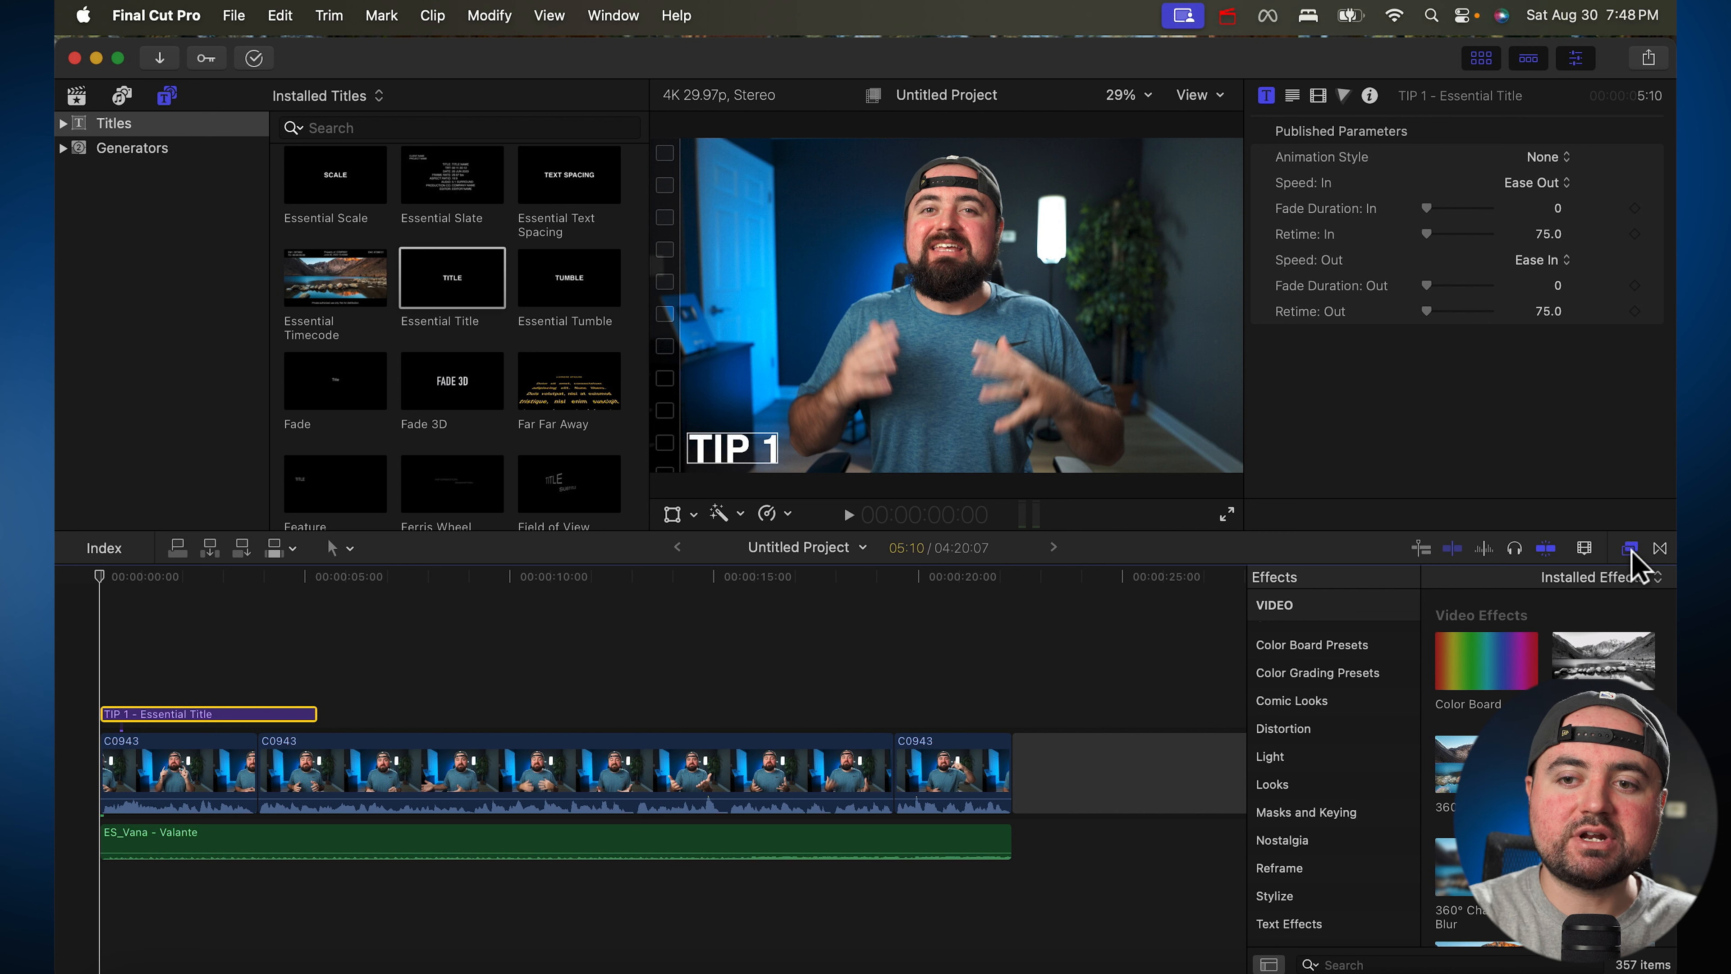
{"action": "left_click", "coordinate": [1660, 549]}
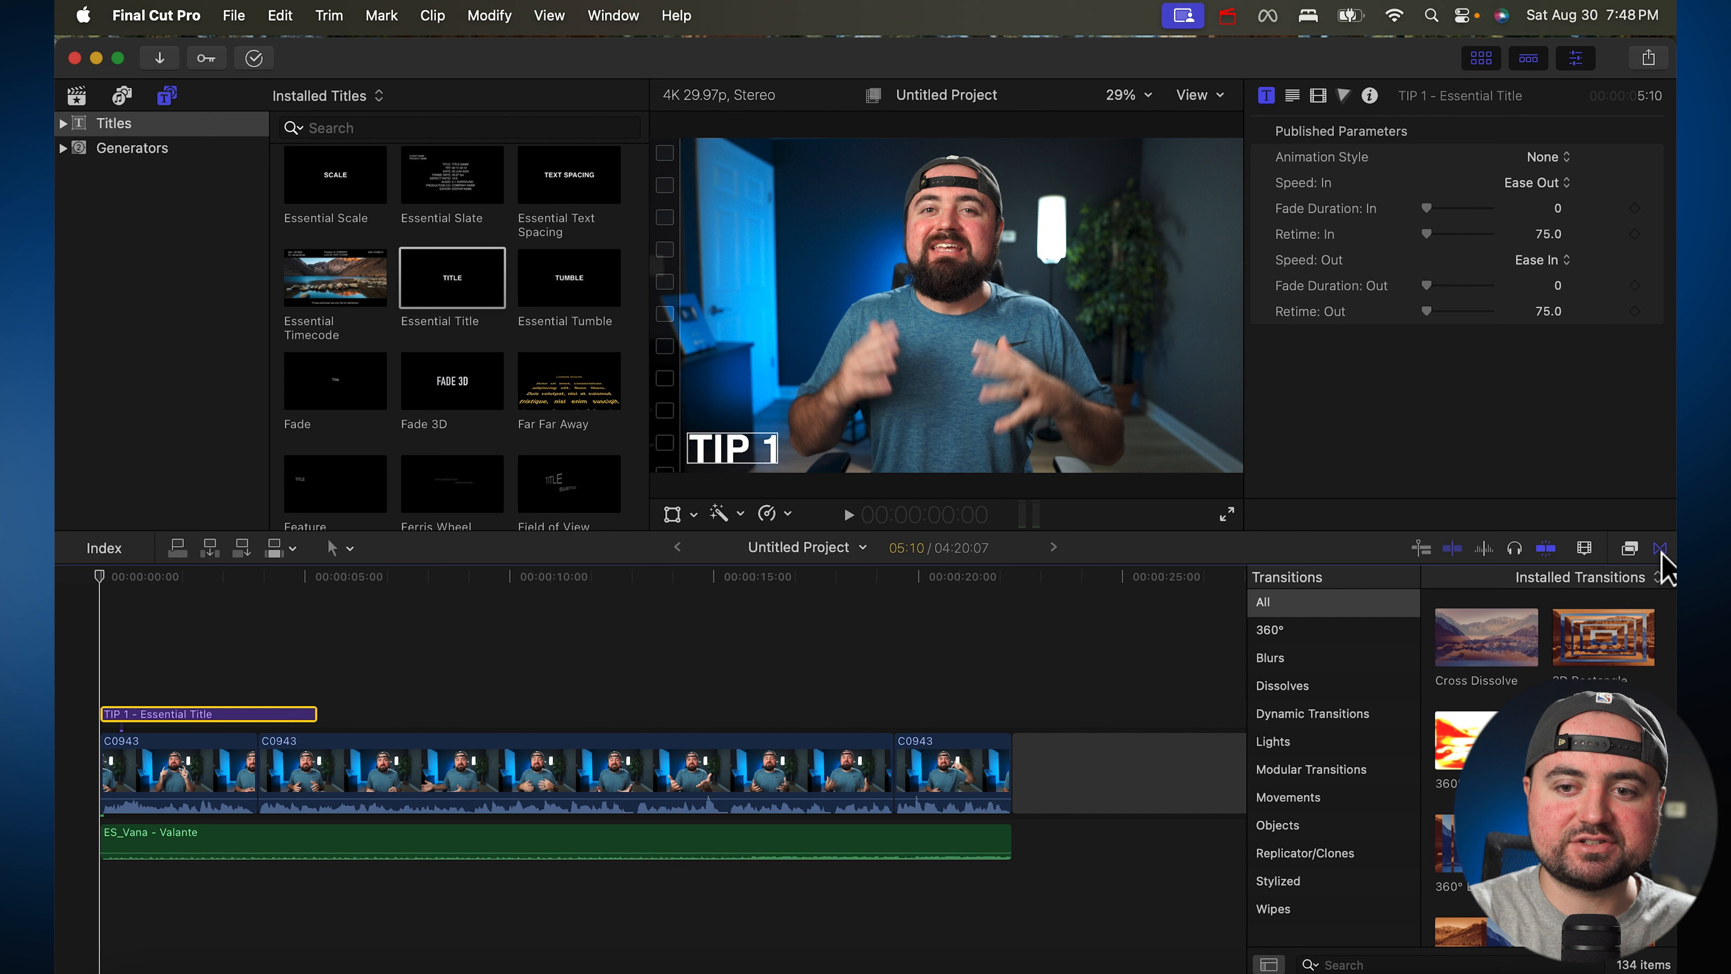
{"action": "left_click", "coordinate": [1274, 688]}
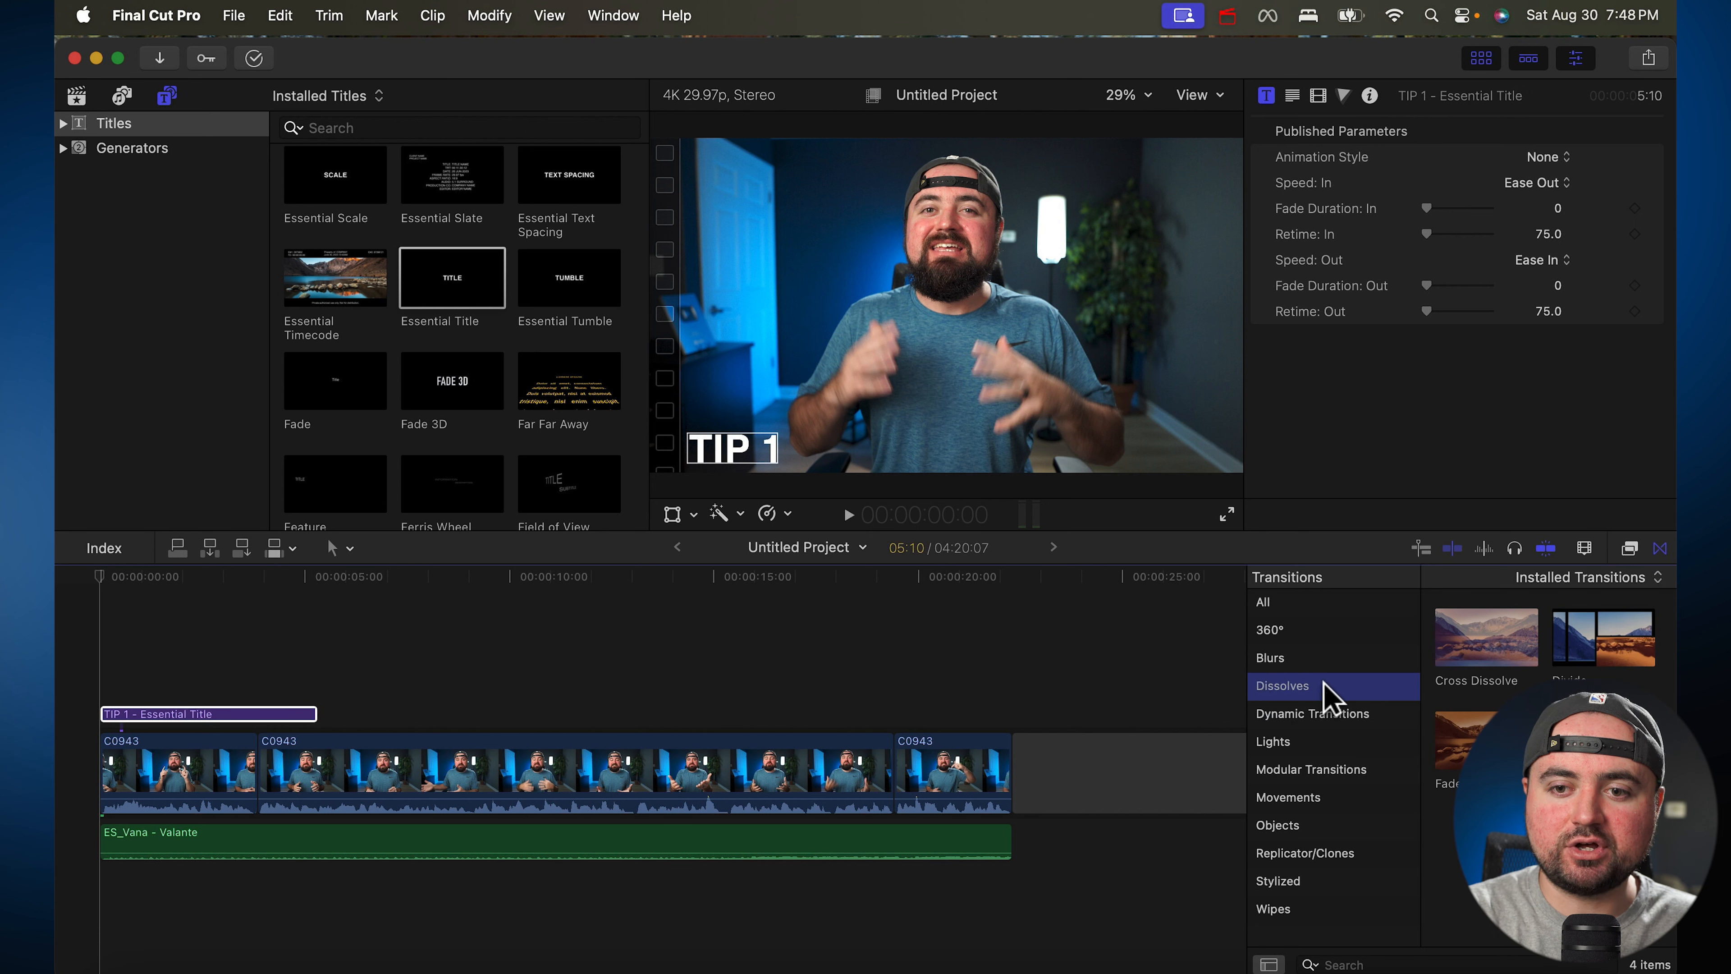
{"action": "left_click_drag", "start_coordinate": [1499, 656], "coordinate": [284, 715]}
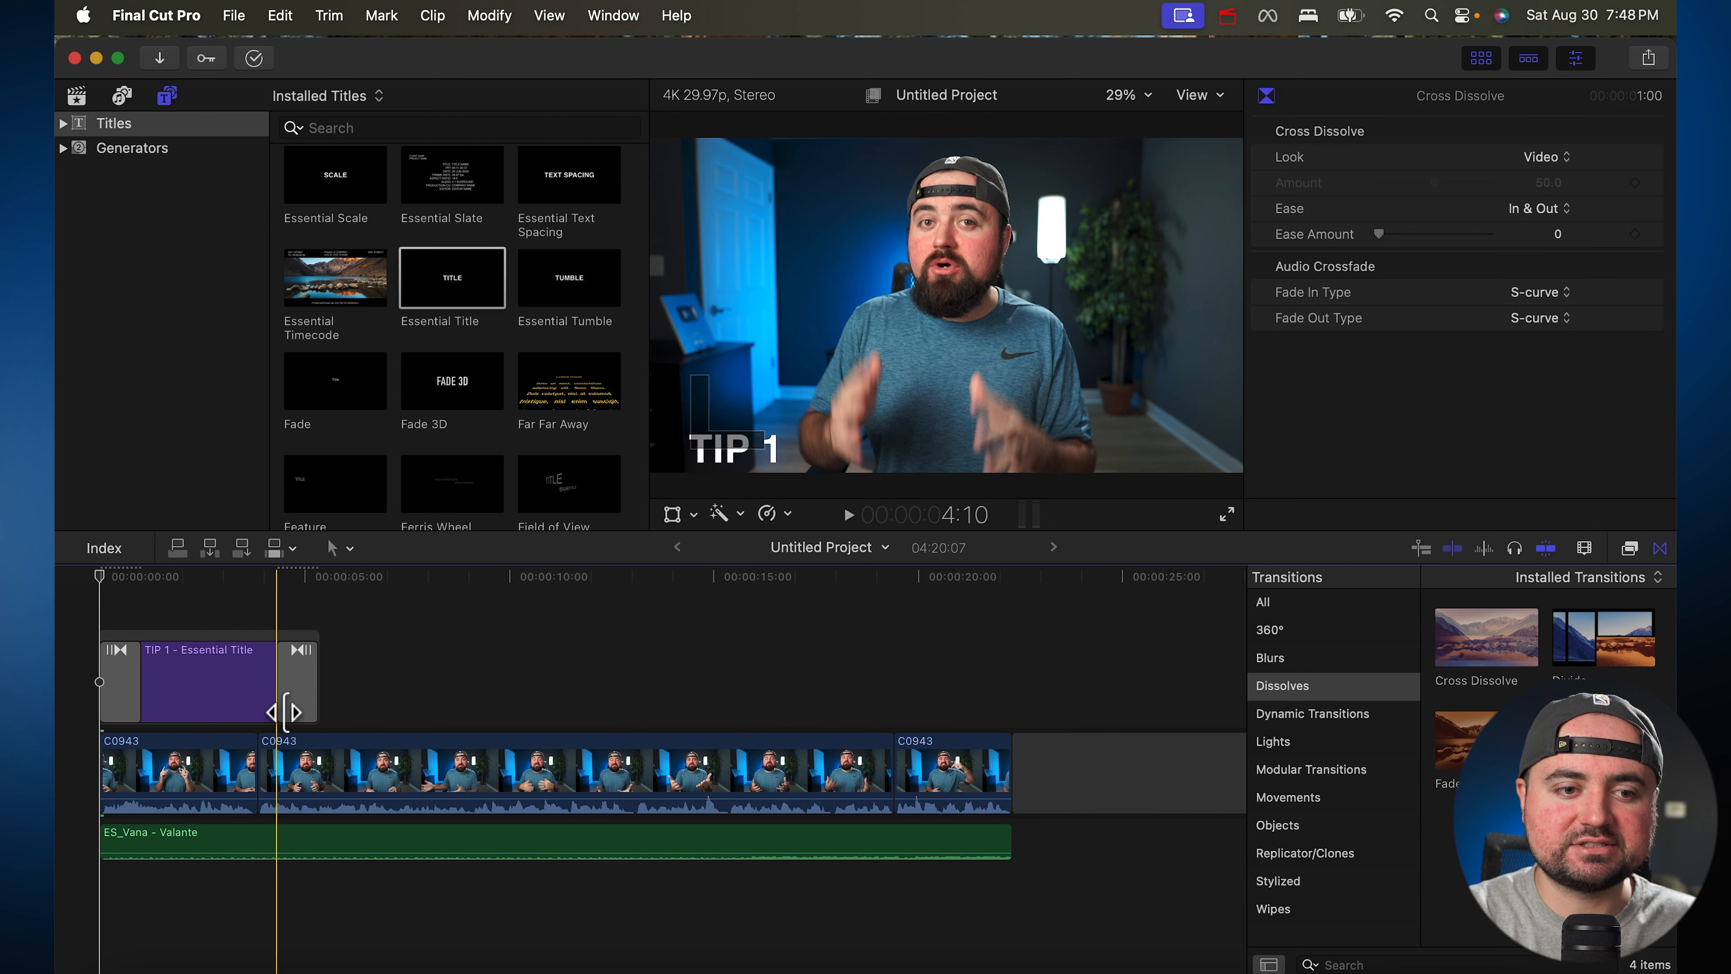
Delete the Cross Dissolve transition at the start of the TIP 1 title
{"action": "left_click", "coordinate": [139, 628]}
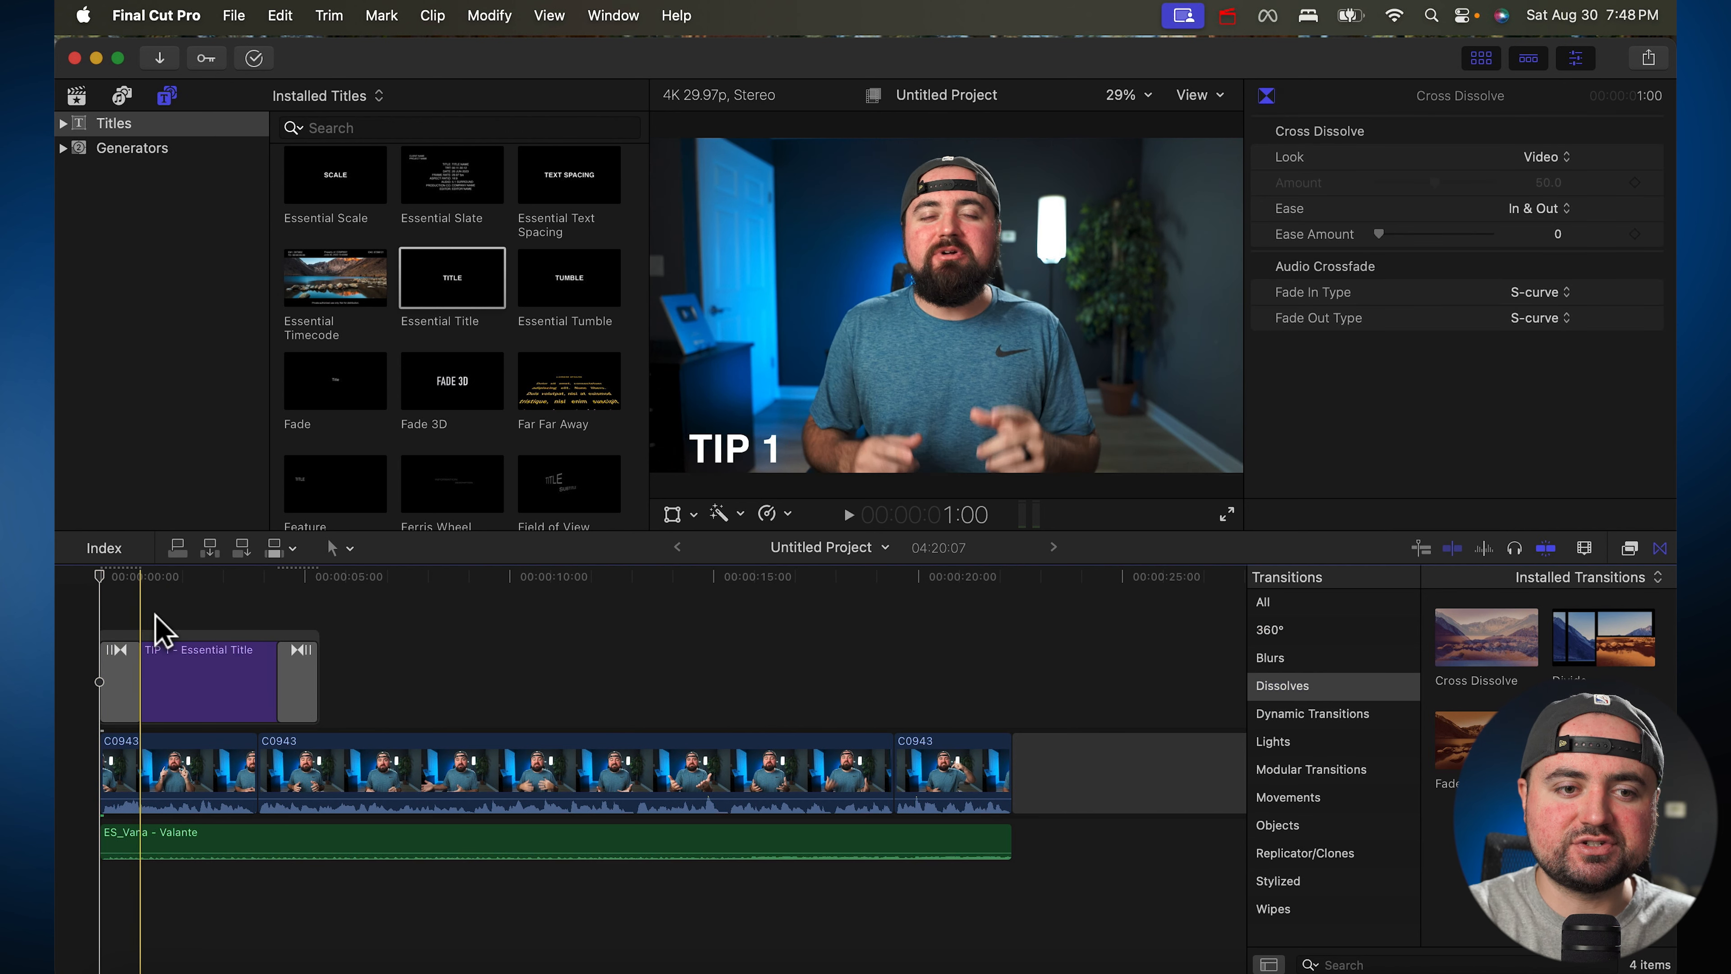
{"action": "left_click", "coordinate": [119, 683]}
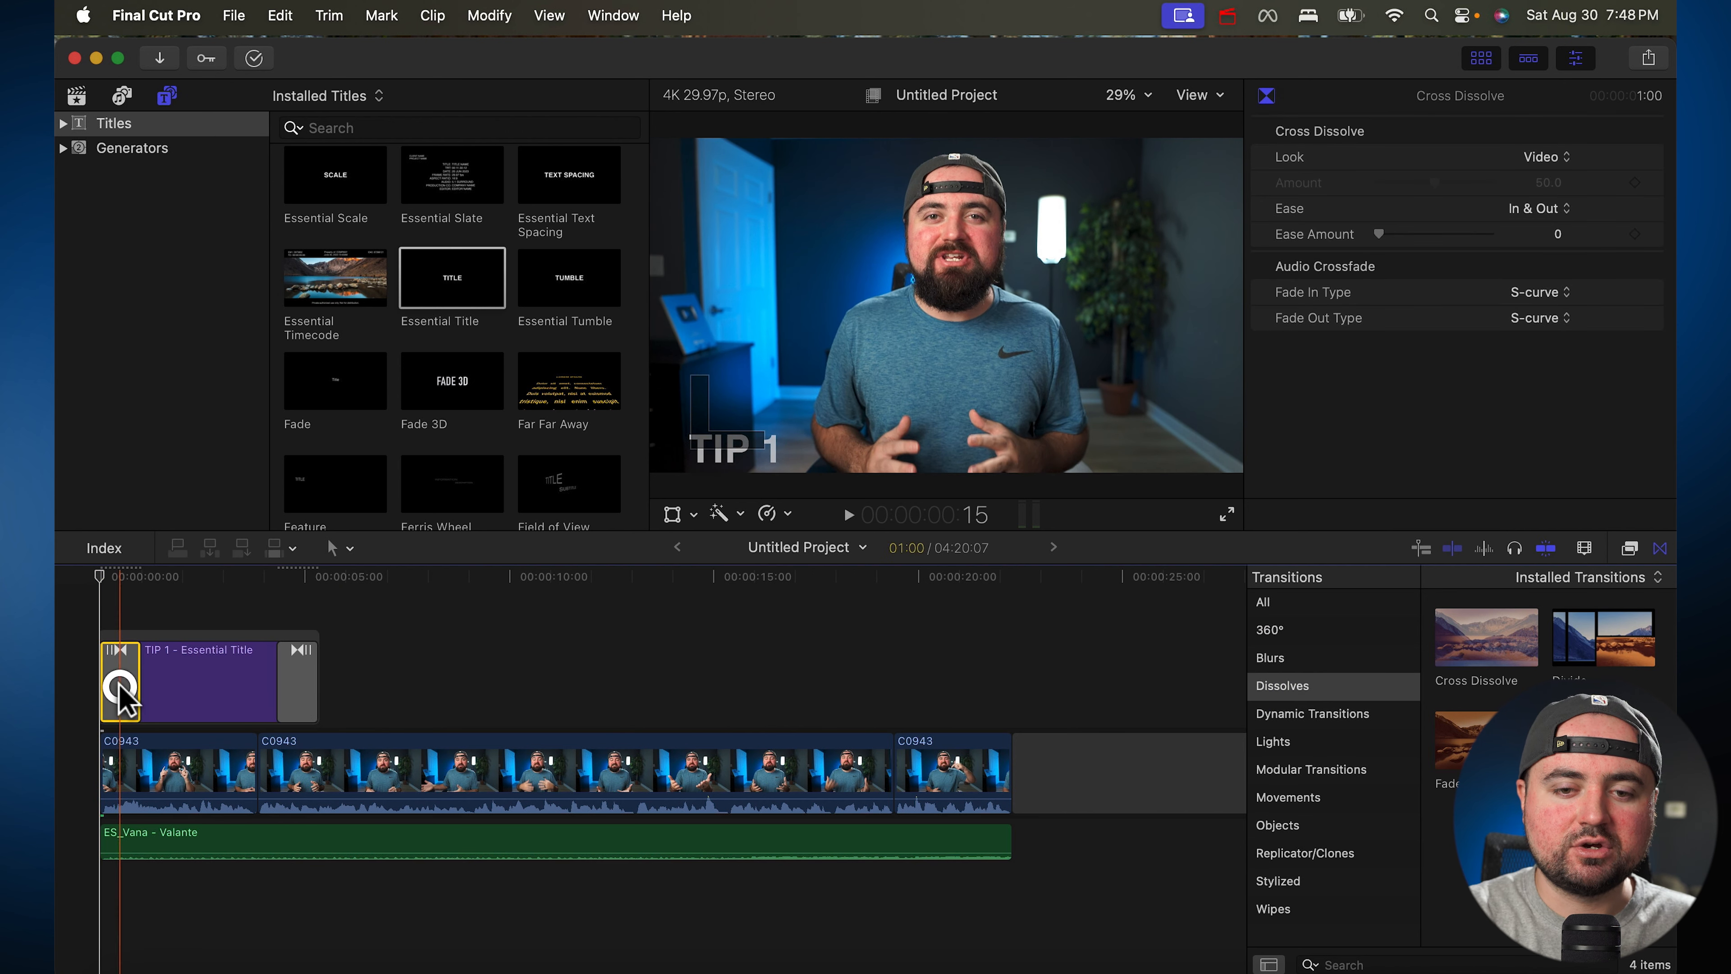
{"action": "key", "text": "Delete"}
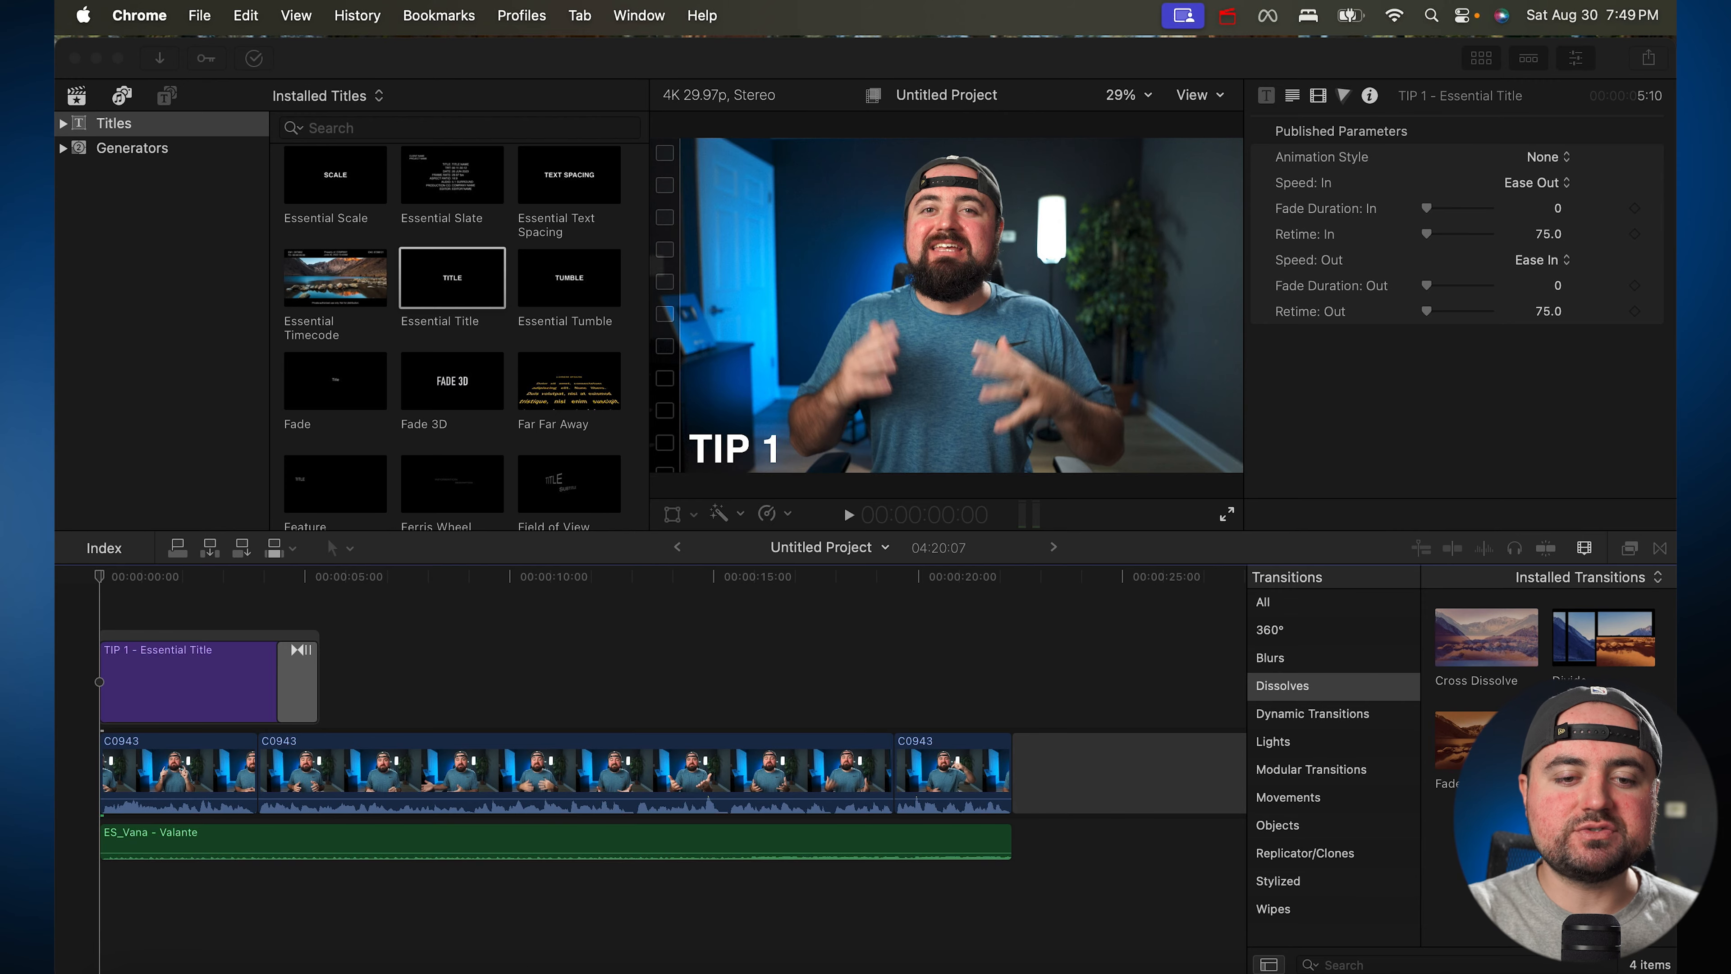
Switch to Chrome and look through Envato's Final Cut Pro templates, from the first row to the end of the page
{"action": "left_click", "coordinate": [598, 969]}
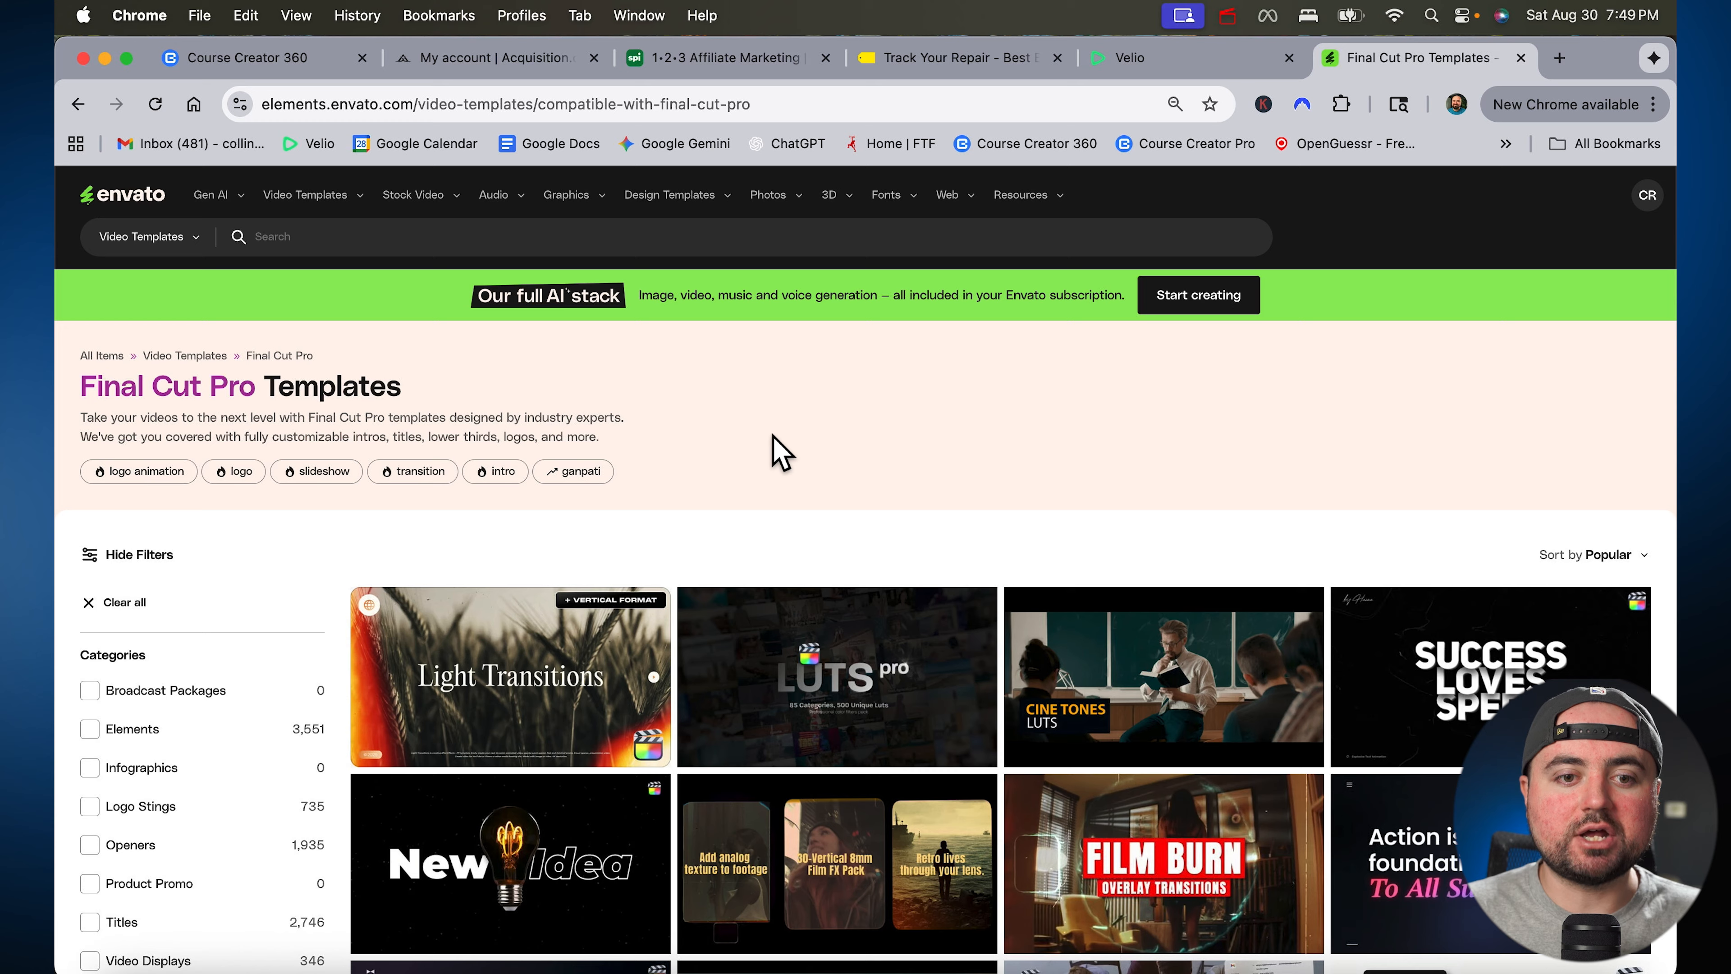
{"action": "scroll", "coordinate": [1186, 410], "scroll_direction": "down", "scroll_amount": 3}
{"action": "mouse_move", "coordinate": [502, 533]}
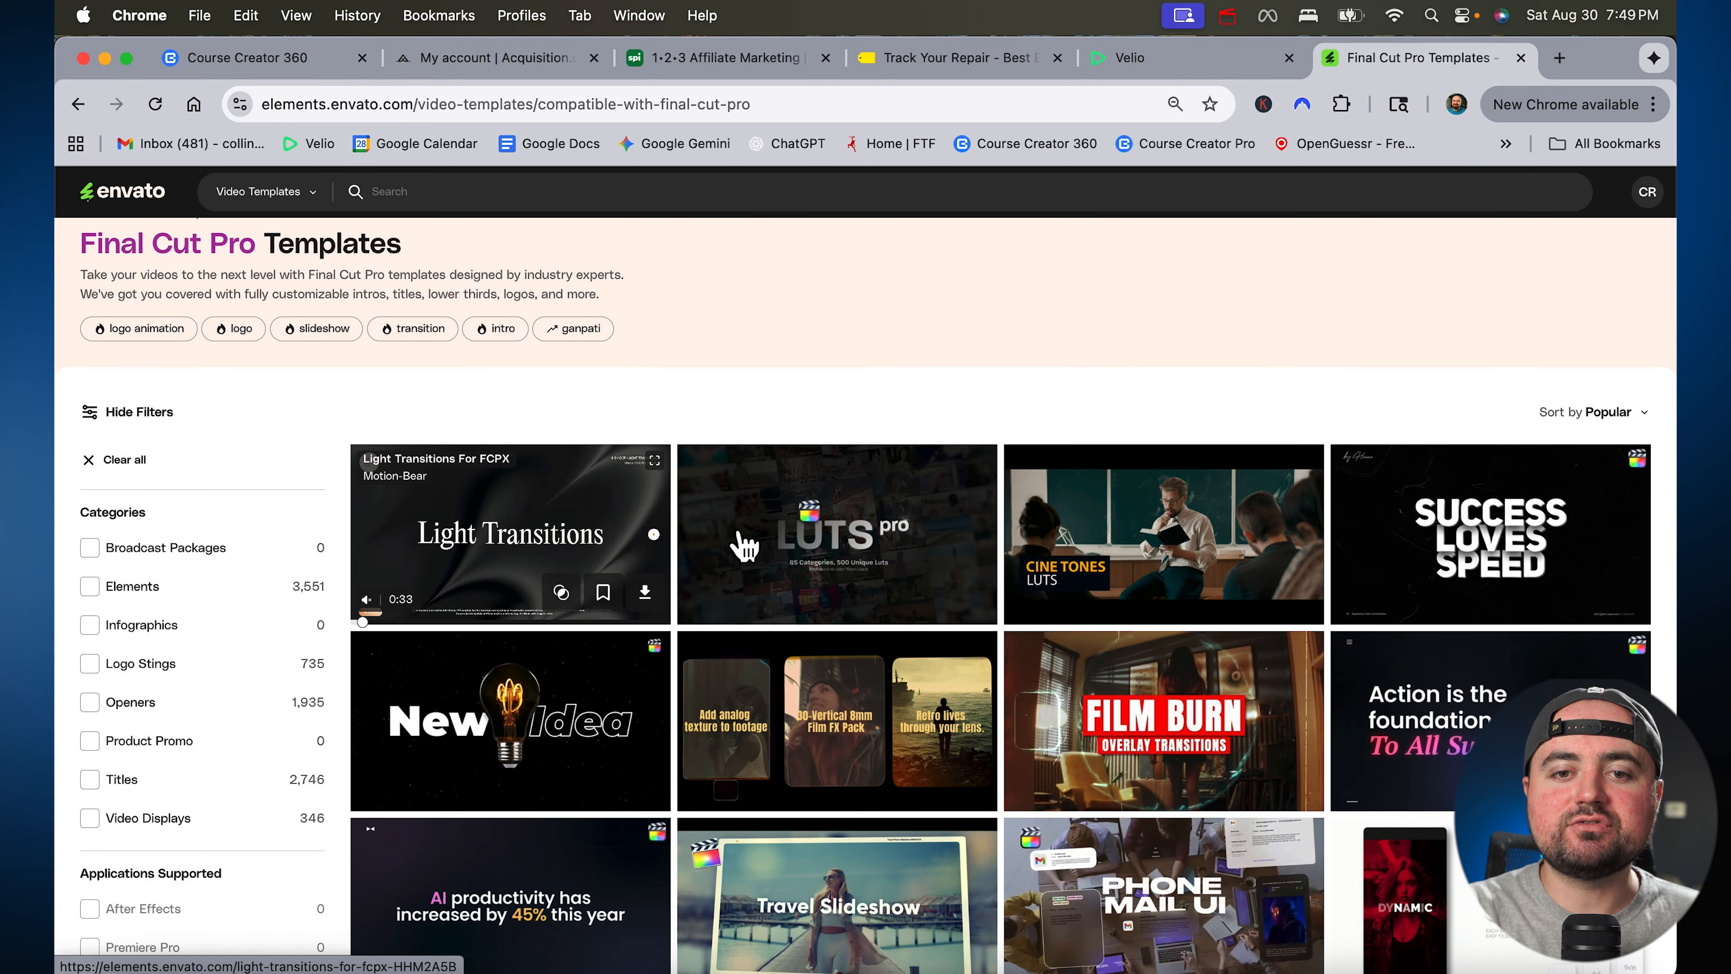
{"action": "mouse_move", "coordinate": [879, 578]}
{"action": "scroll", "coordinate": [876, 586], "scroll_direction": "down", "scroll_amount": 2}
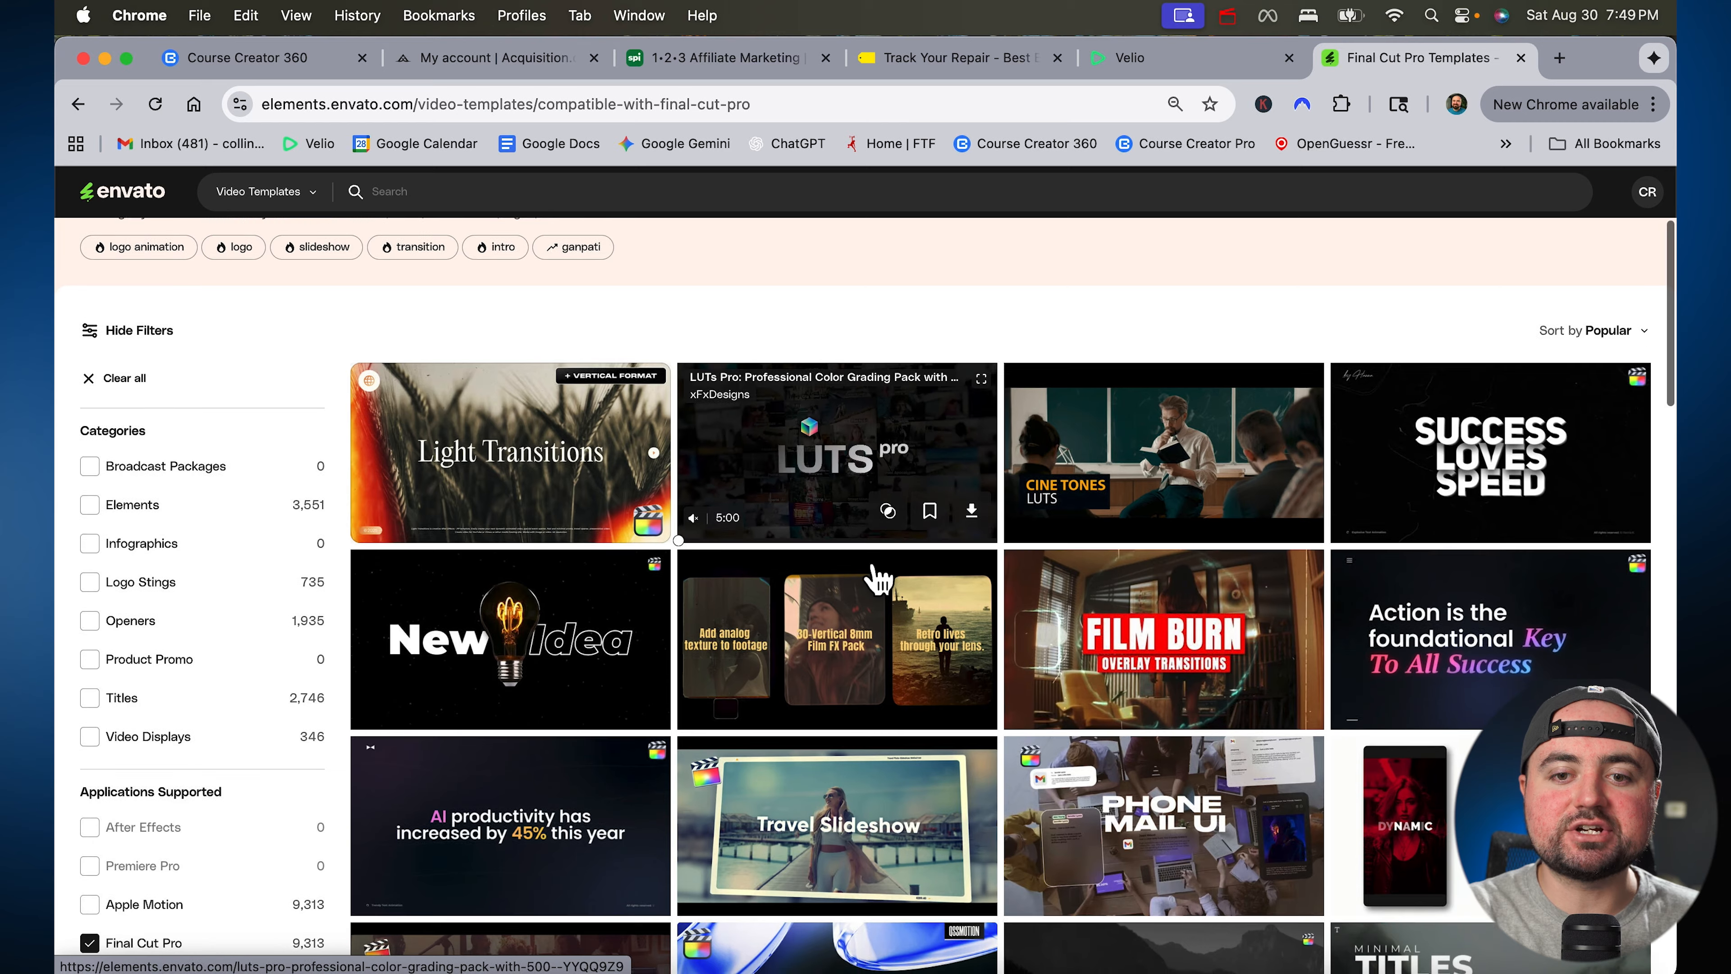
{"action": "scroll", "coordinate": [872, 604], "scroll_direction": "down", "scroll_amount": 6}
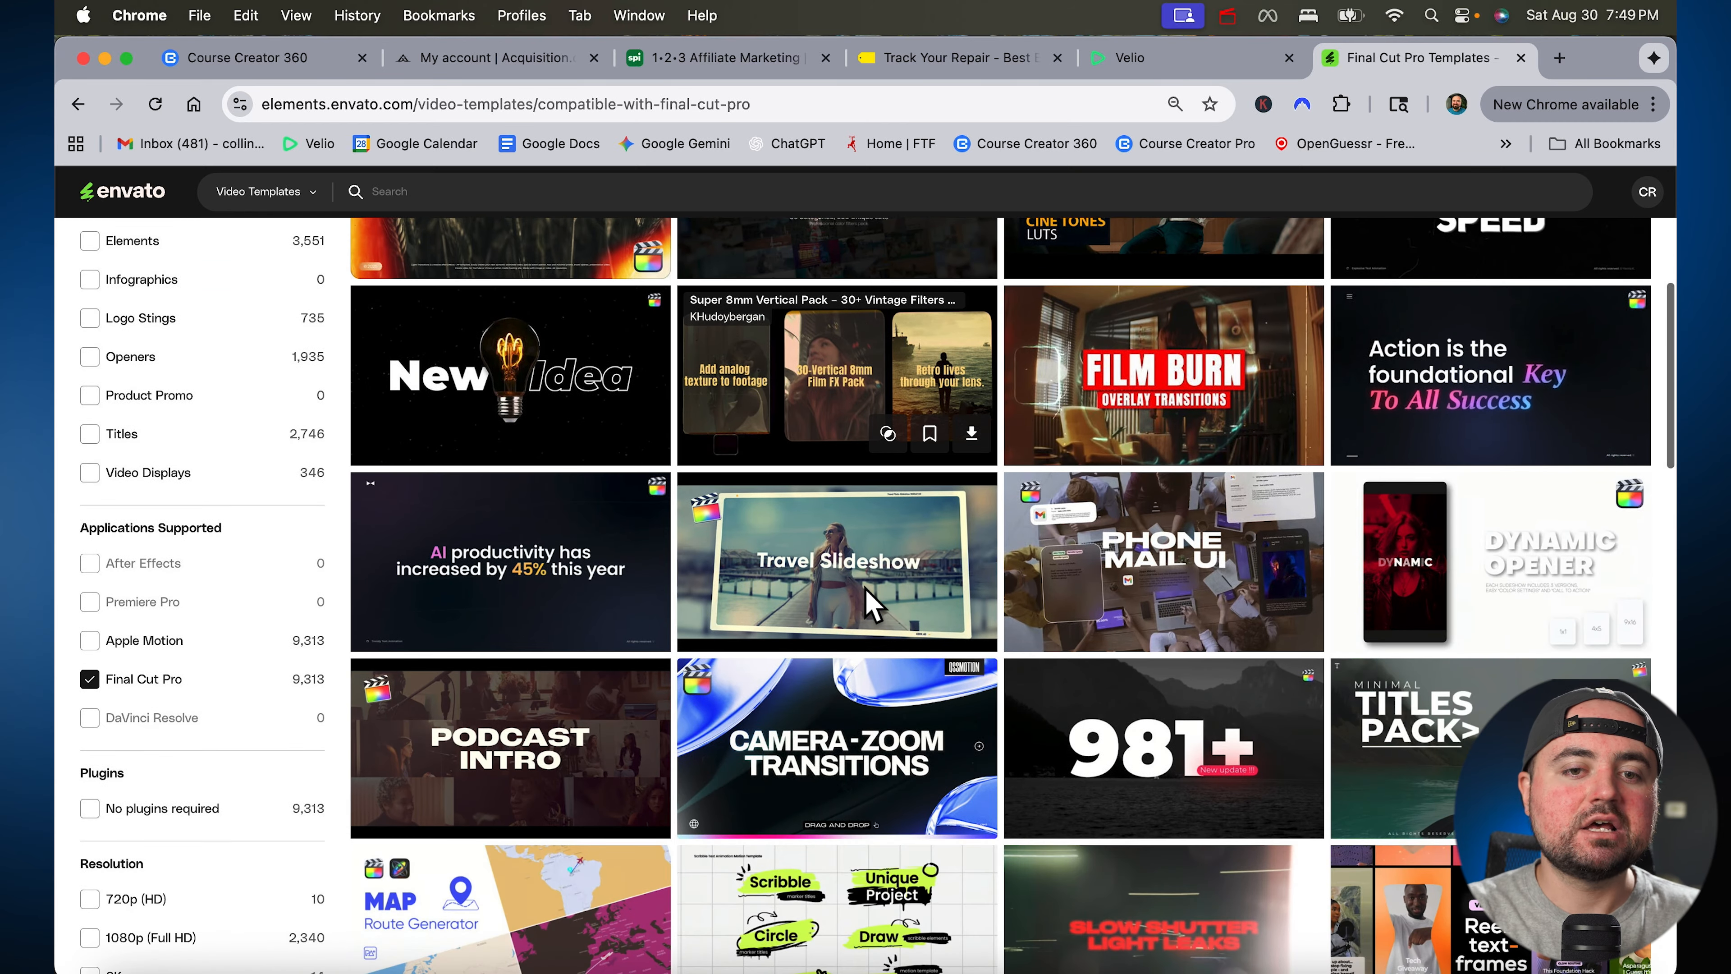
{"action": "scroll", "coordinate": [872, 603], "scroll_direction": "down", "scroll_amount": 5}
{"action": "scroll", "coordinate": [873, 603], "scroll_direction": "down", "scroll_amount": 2}
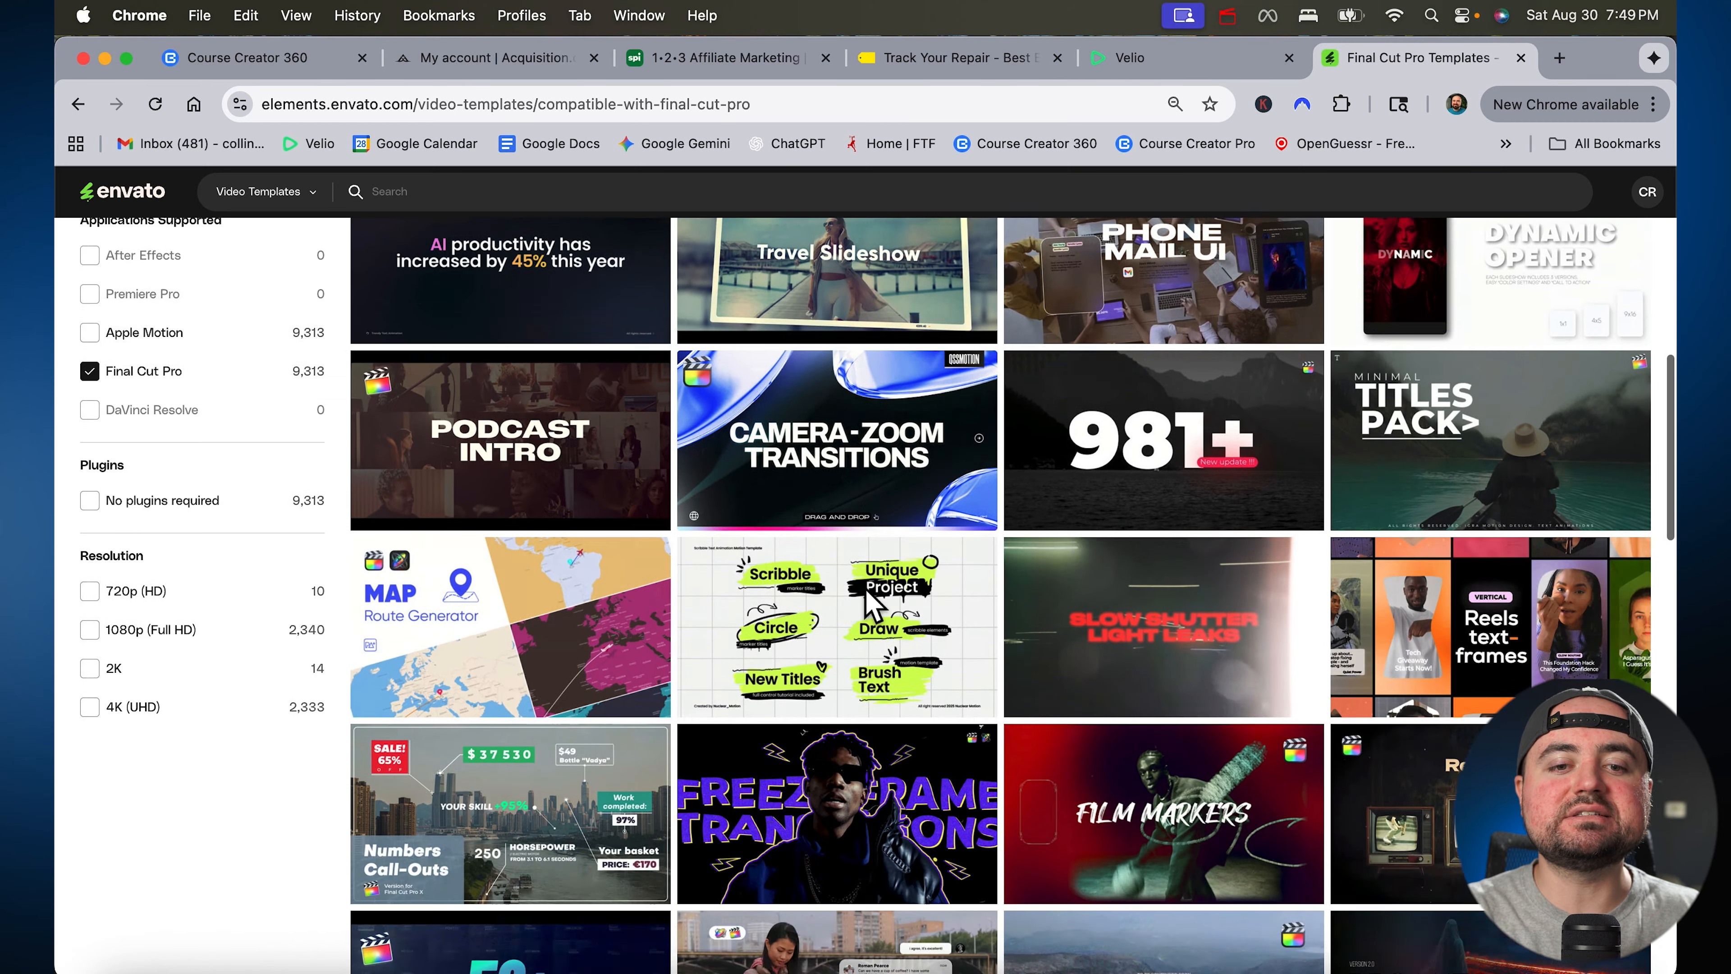
{"action": "scroll", "coordinate": [873, 604], "scroll_direction": "down", "scroll_amount": 4}
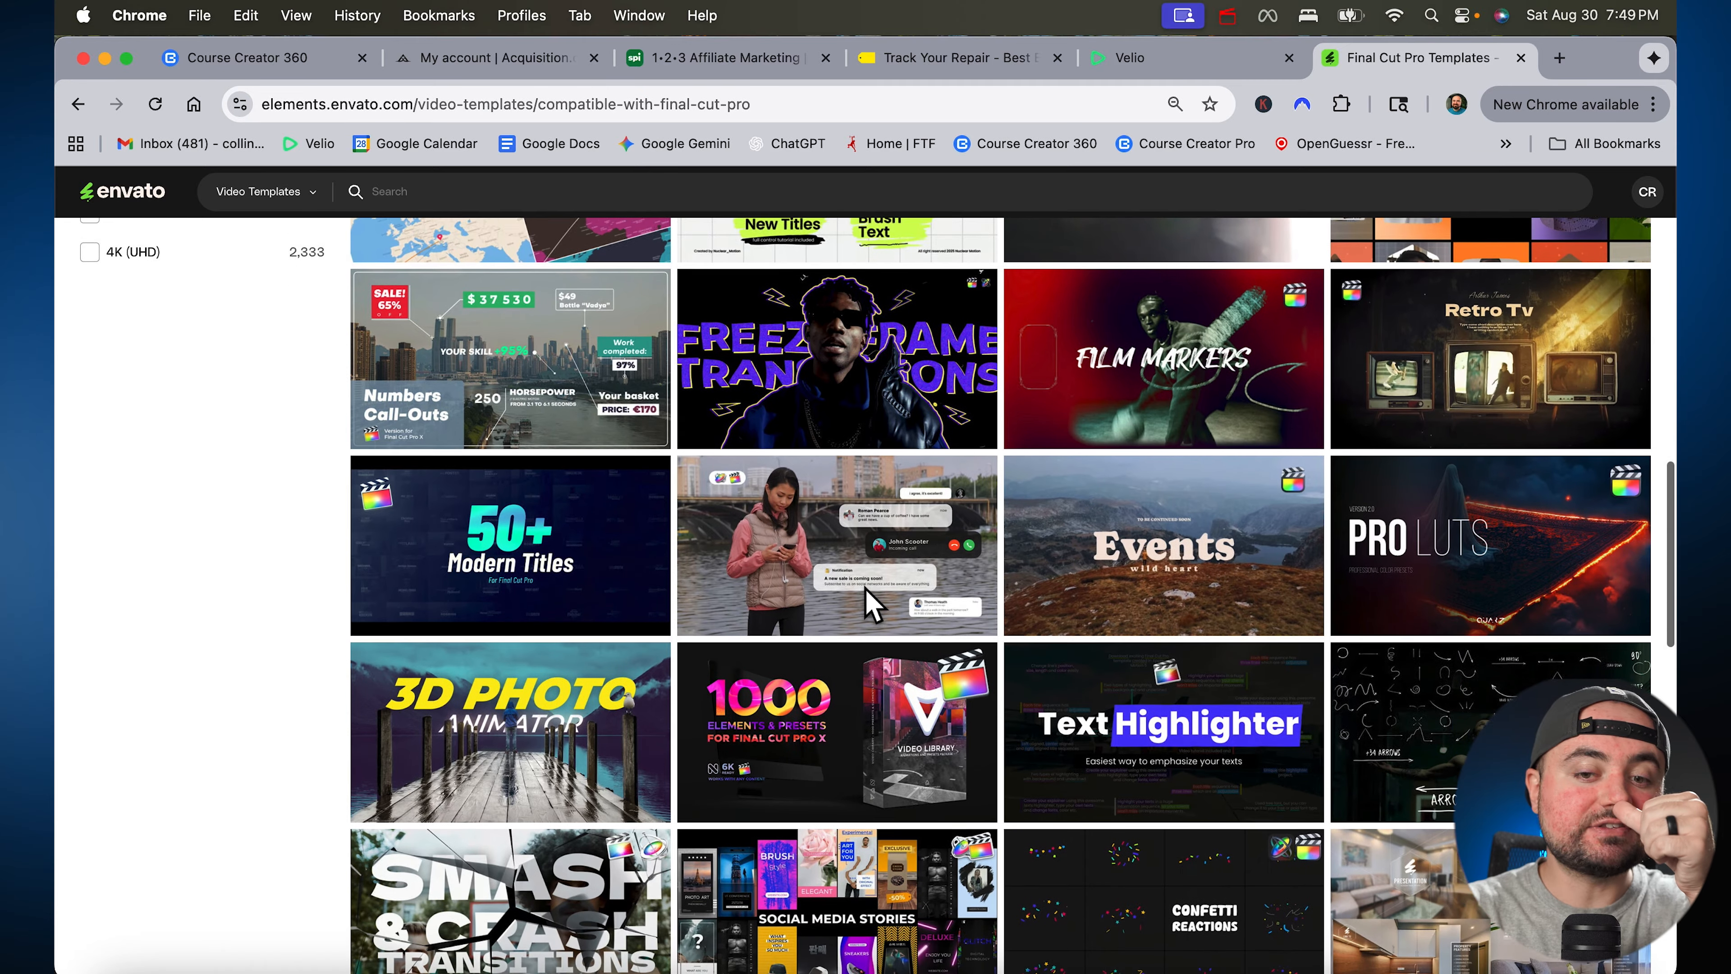
{"action": "scroll", "coordinate": [873, 603], "scroll_direction": "down", "scroll_amount": 10}
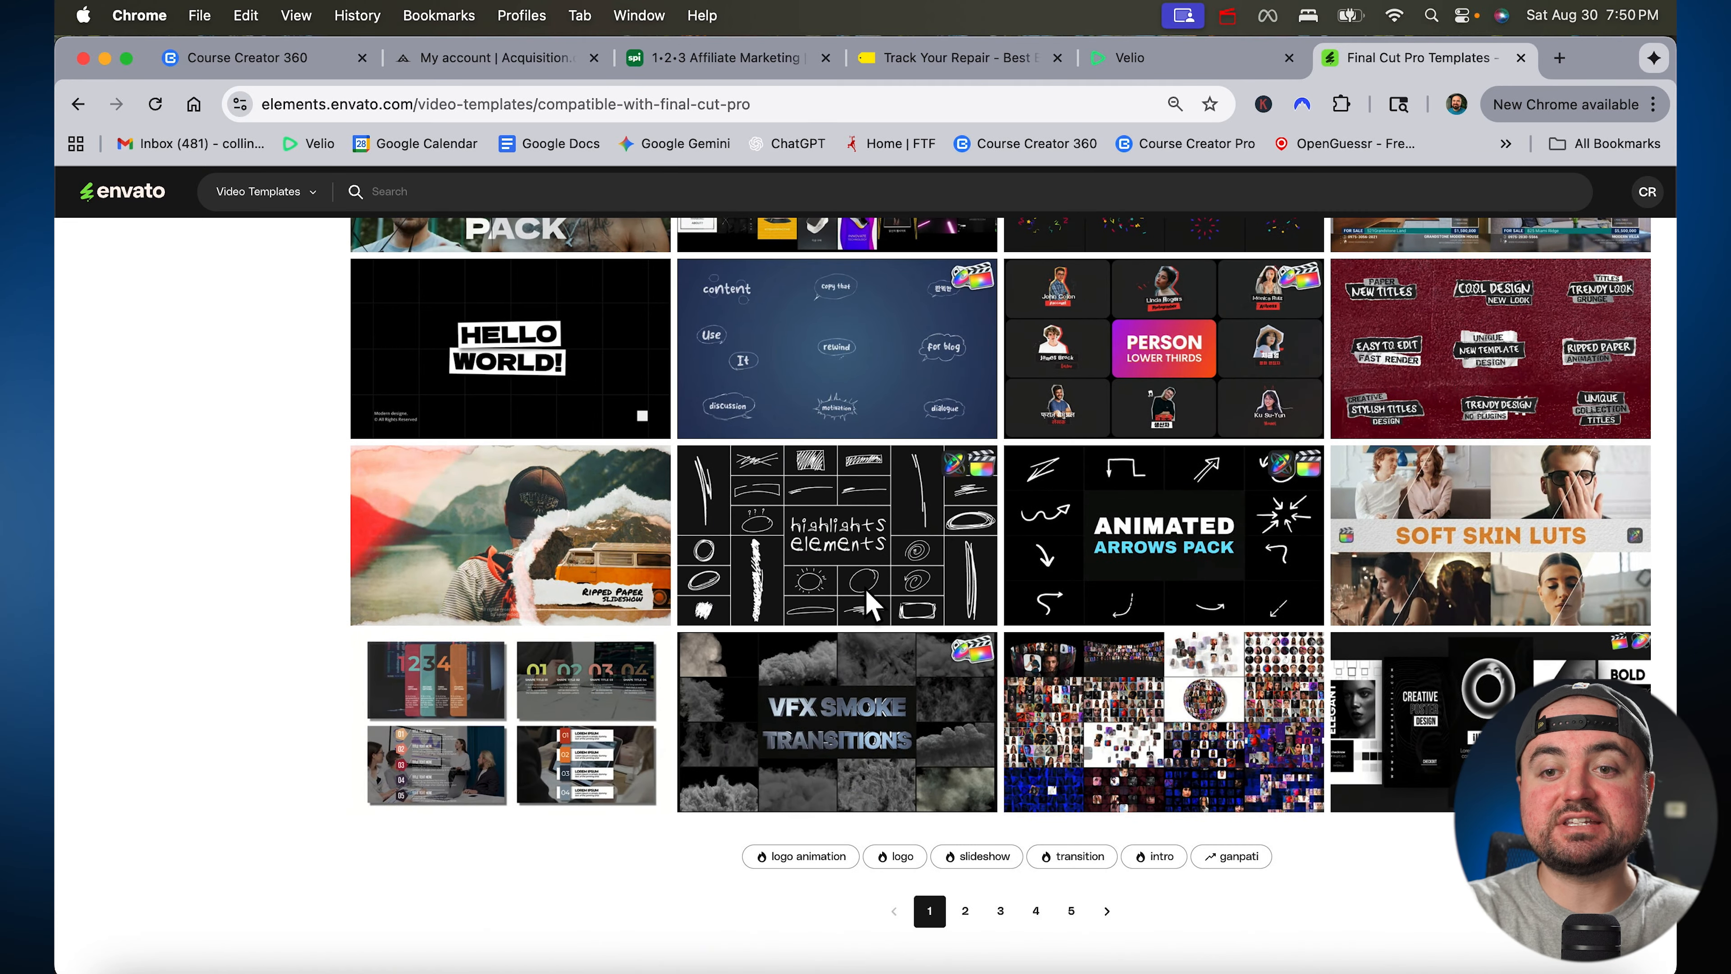
{"action": "scroll", "coordinate": [870, 604], "scroll_direction": "up", "scroll_amount": 15}
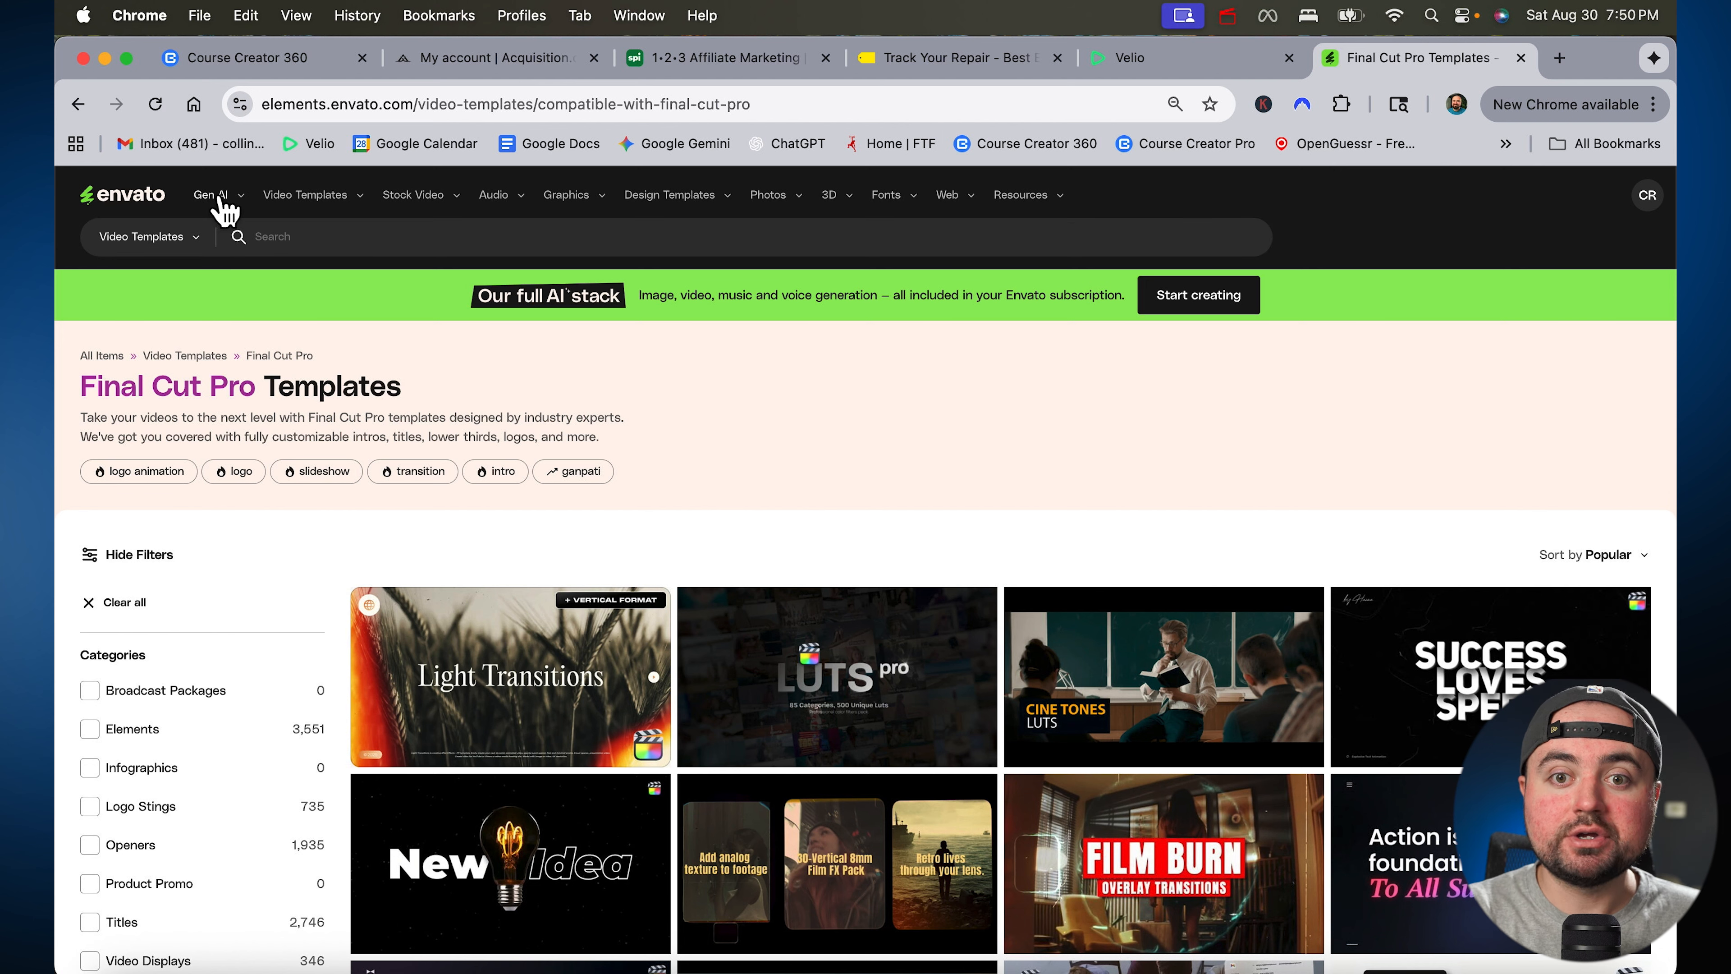
Open the Final Cut collection from the account's saved Envato collections and look through its titles, transitions and stock videos
{"action": "left_click", "coordinate": [1647, 195]}
{"action": "left_click", "coordinate": [1562, 325]}
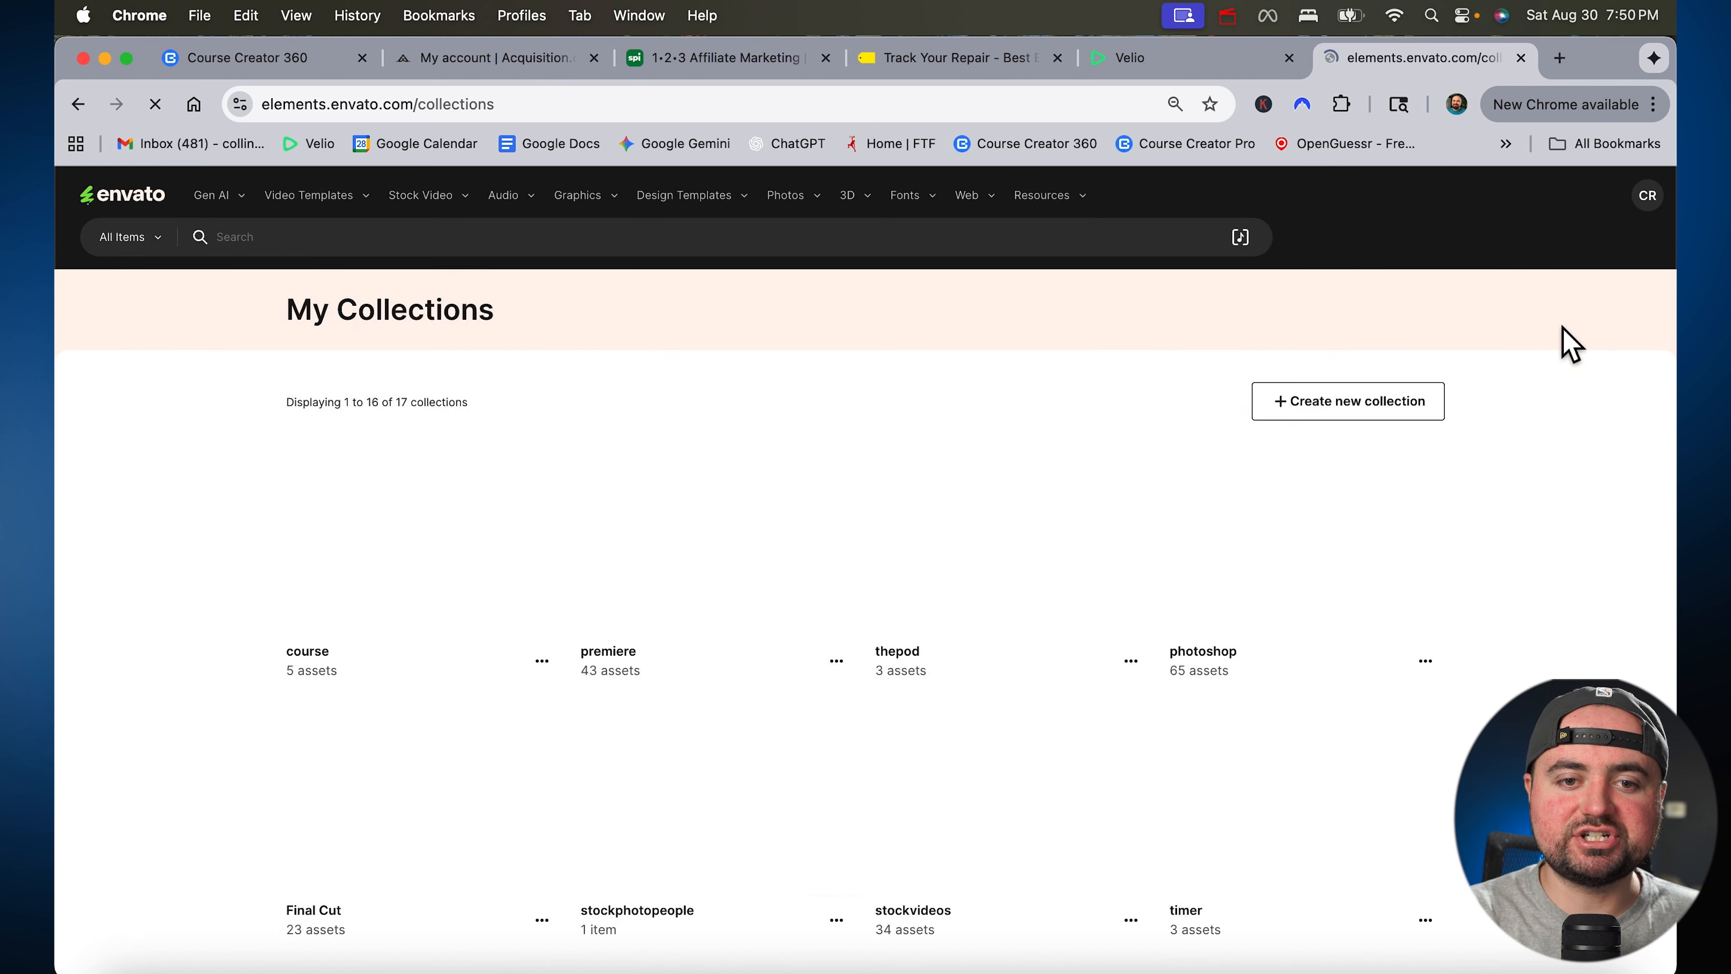
{"action": "scroll", "coordinate": [939, 586], "scroll_direction": "down", "scroll_amount": 5}
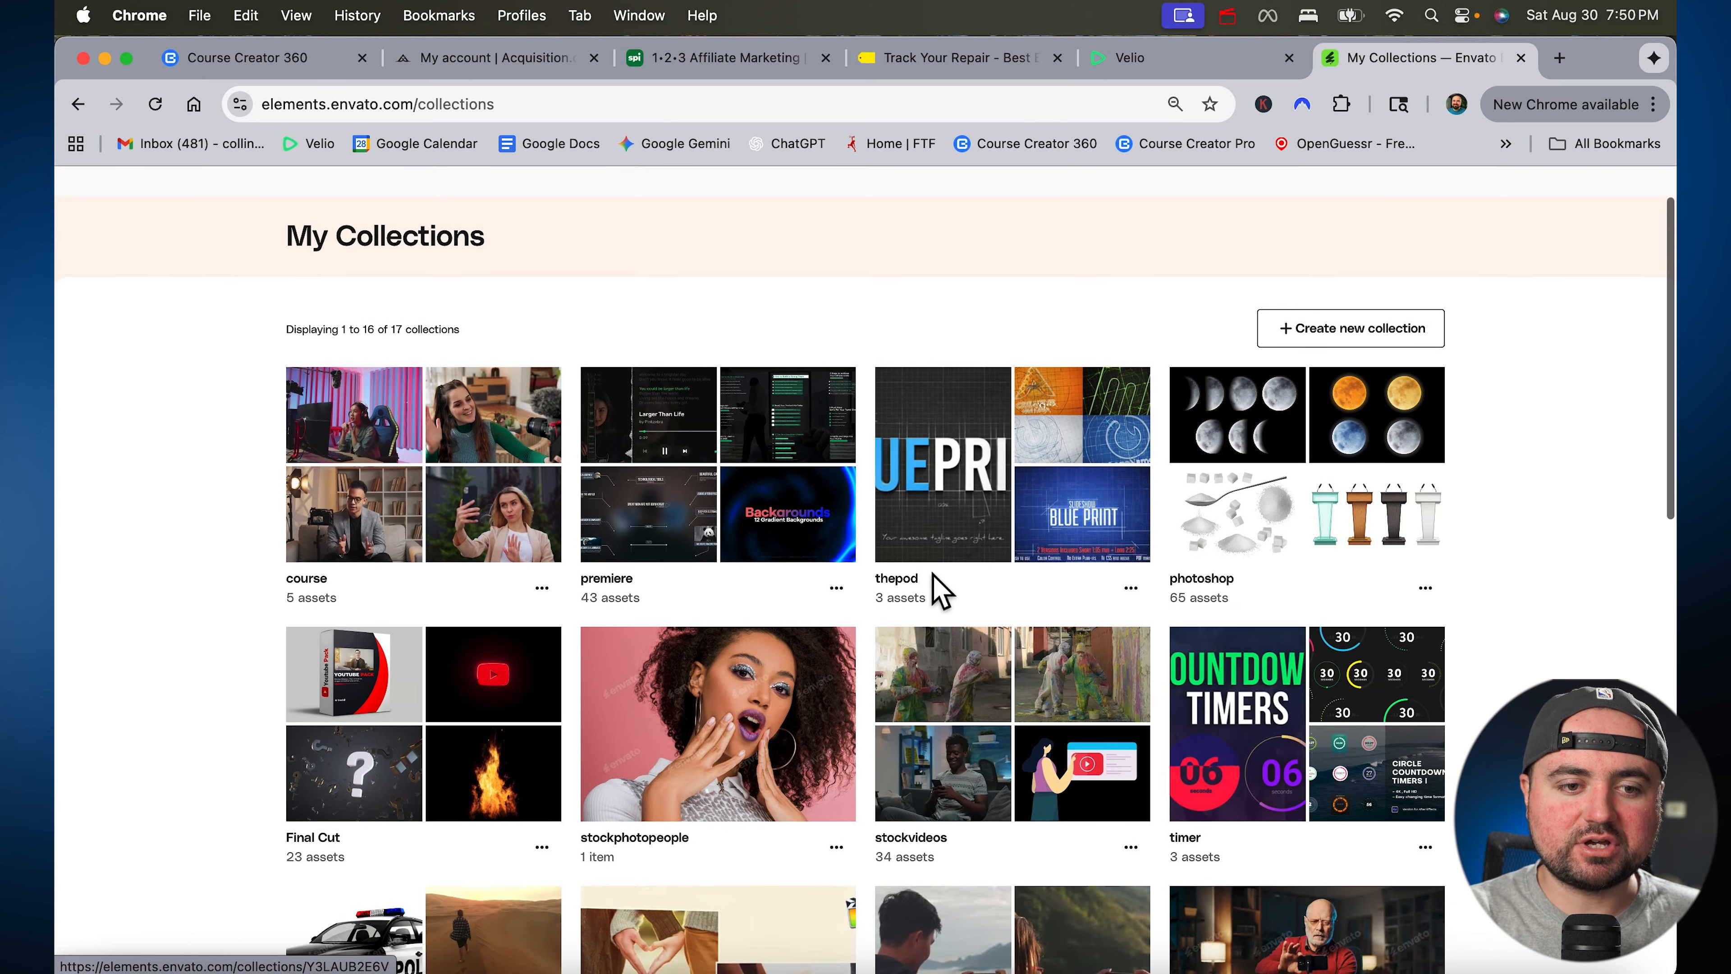
{"action": "left_click", "coordinate": [287, 558]}
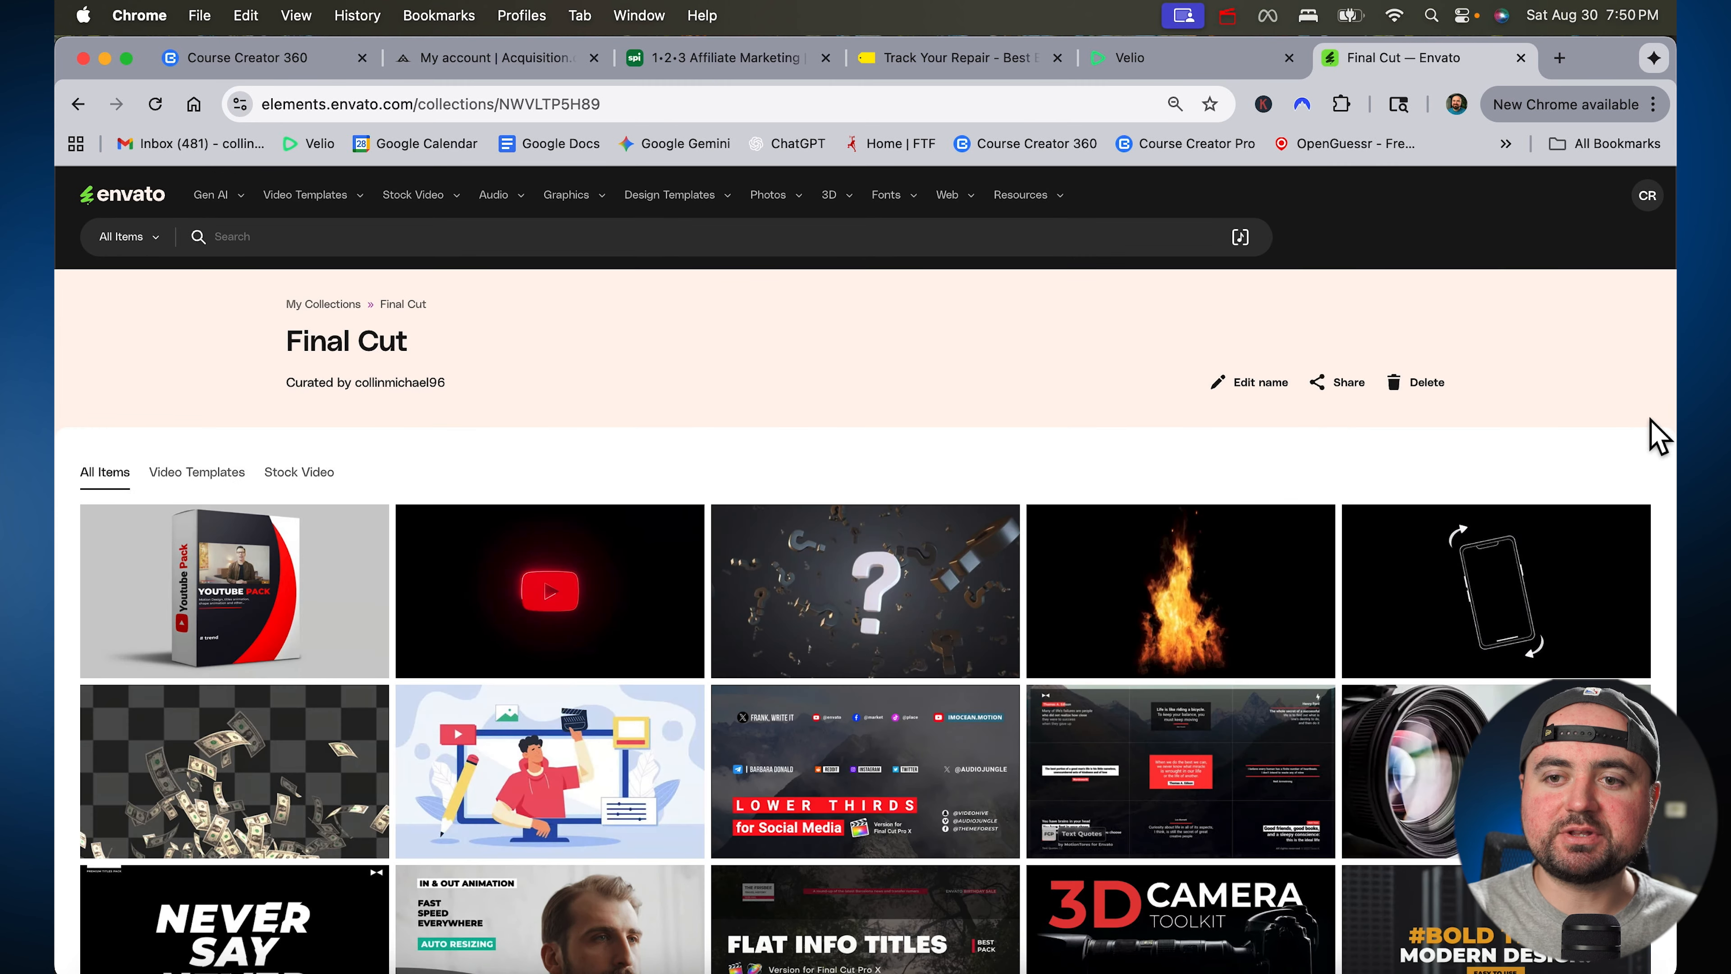
{"action": "scroll", "coordinate": [1650, 419], "scroll_direction": "down", "scroll_amount": 5}
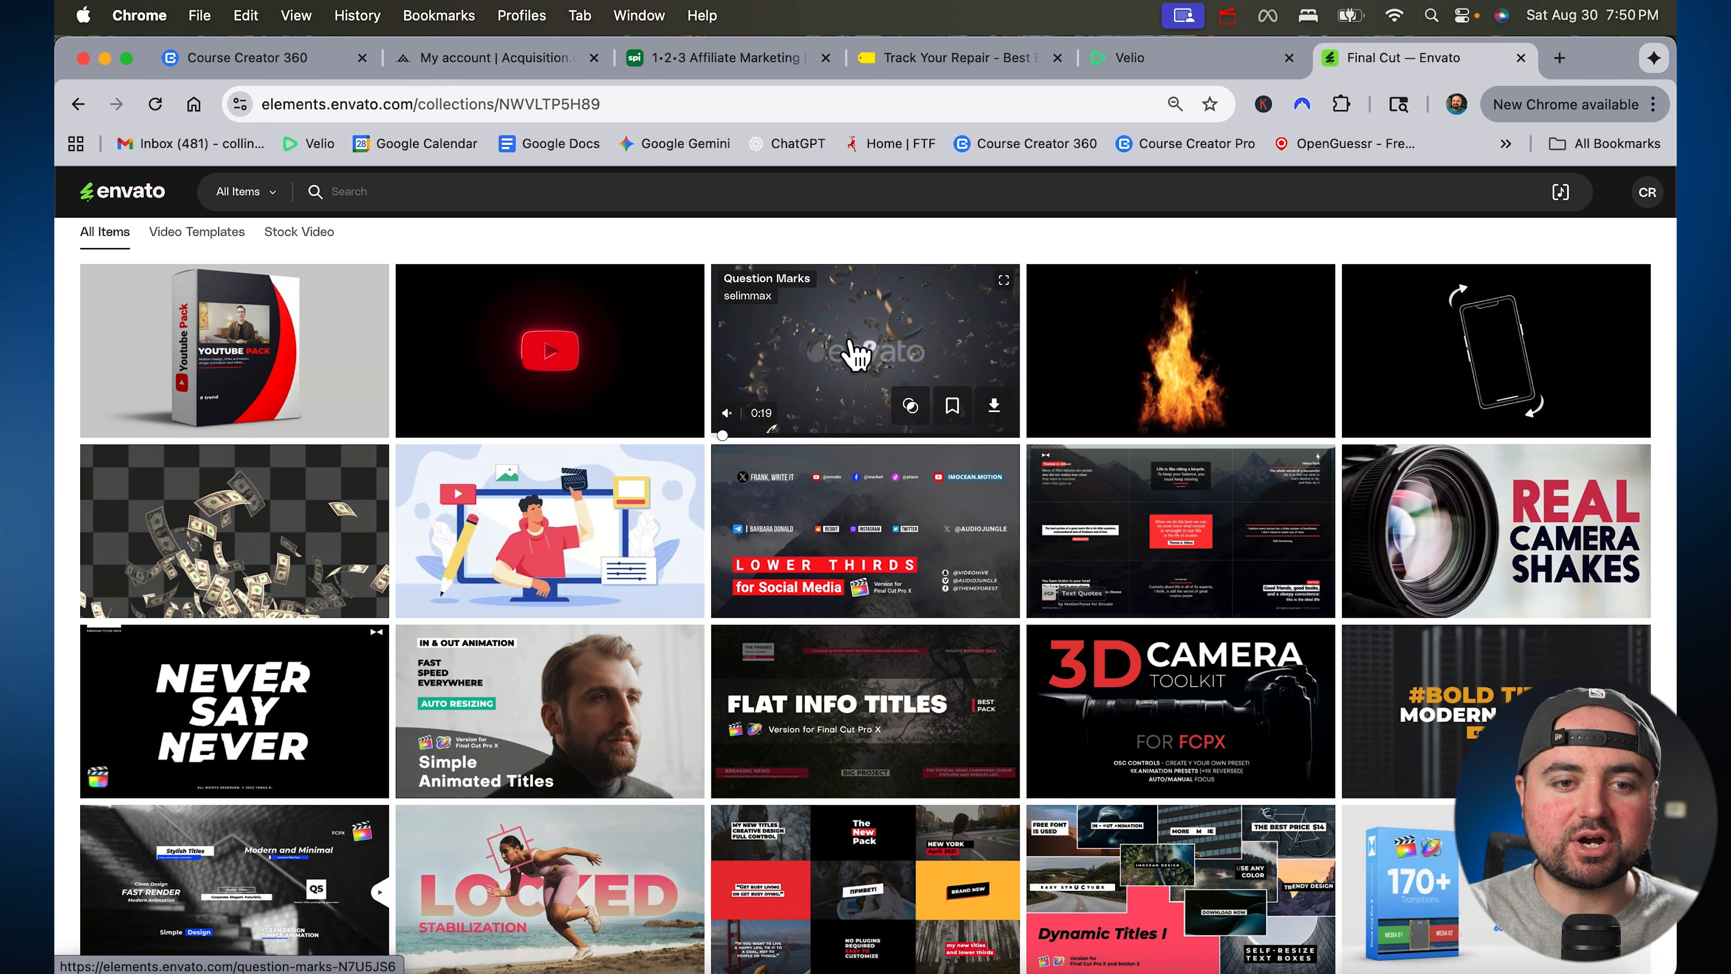
{"action": "scroll", "coordinate": [855, 351], "scroll_direction": "down", "scroll_amount": 5}
{"action": "scroll", "coordinate": [855, 351], "scroll_direction": "down", "scroll_amount": 4}
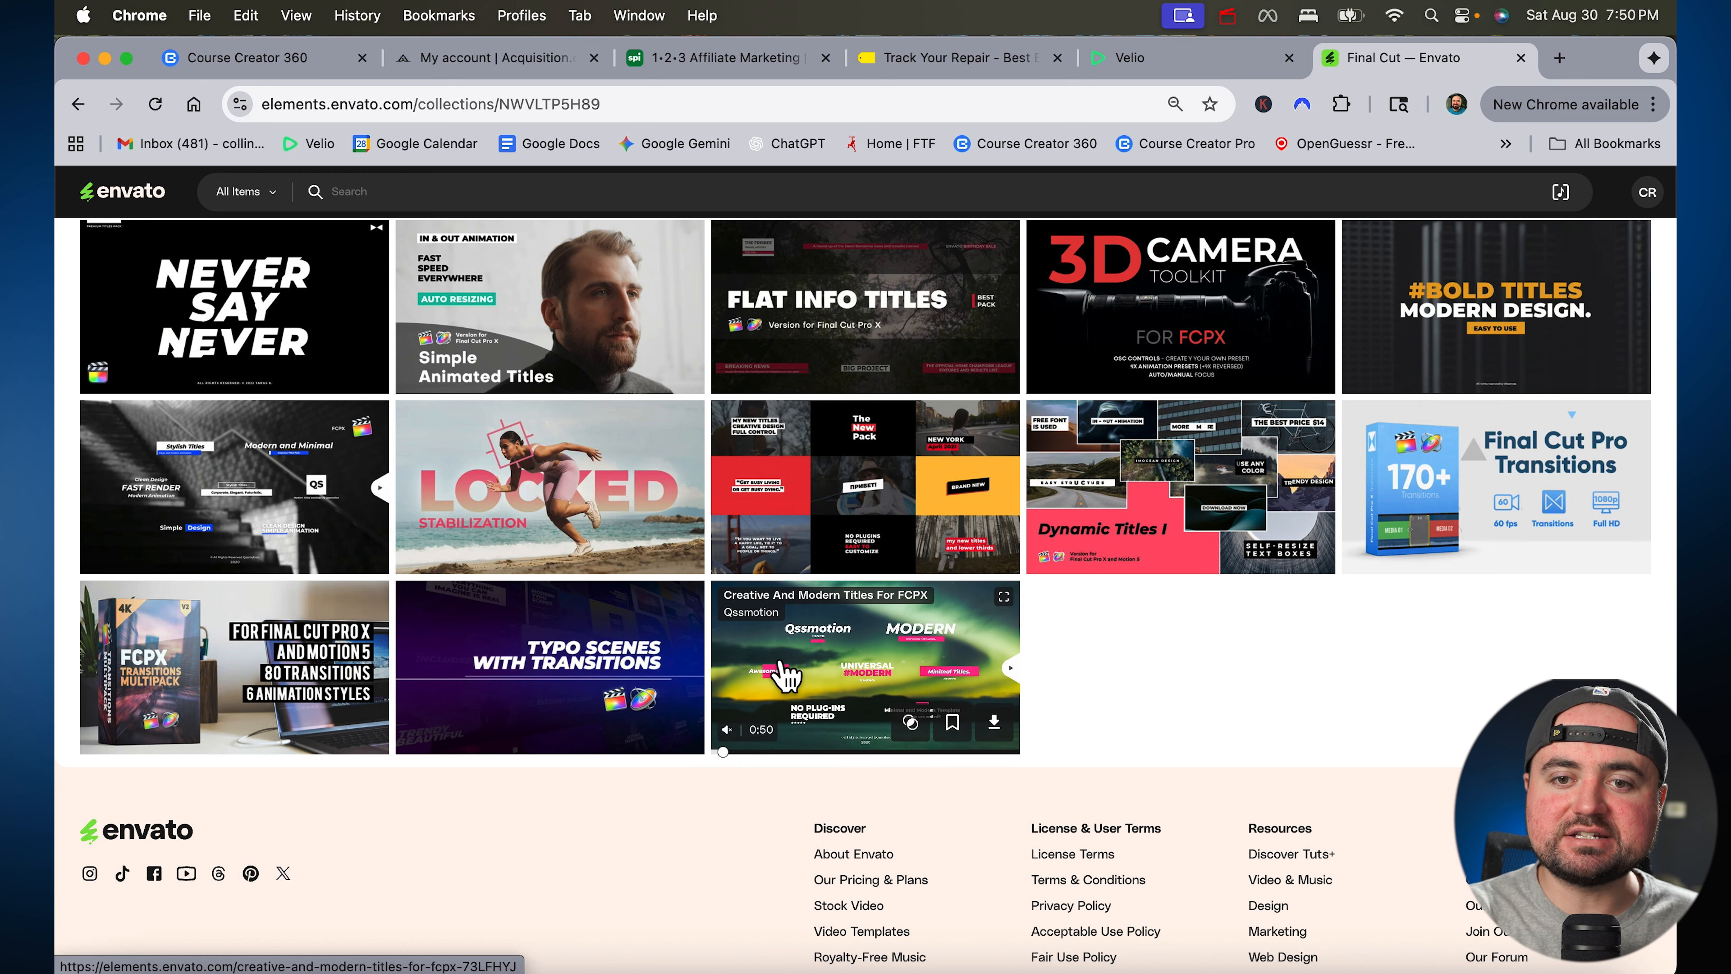
{"action": "scroll", "coordinate": [784, 675], "scroll_direction": "up", "scroll_amount": 5}
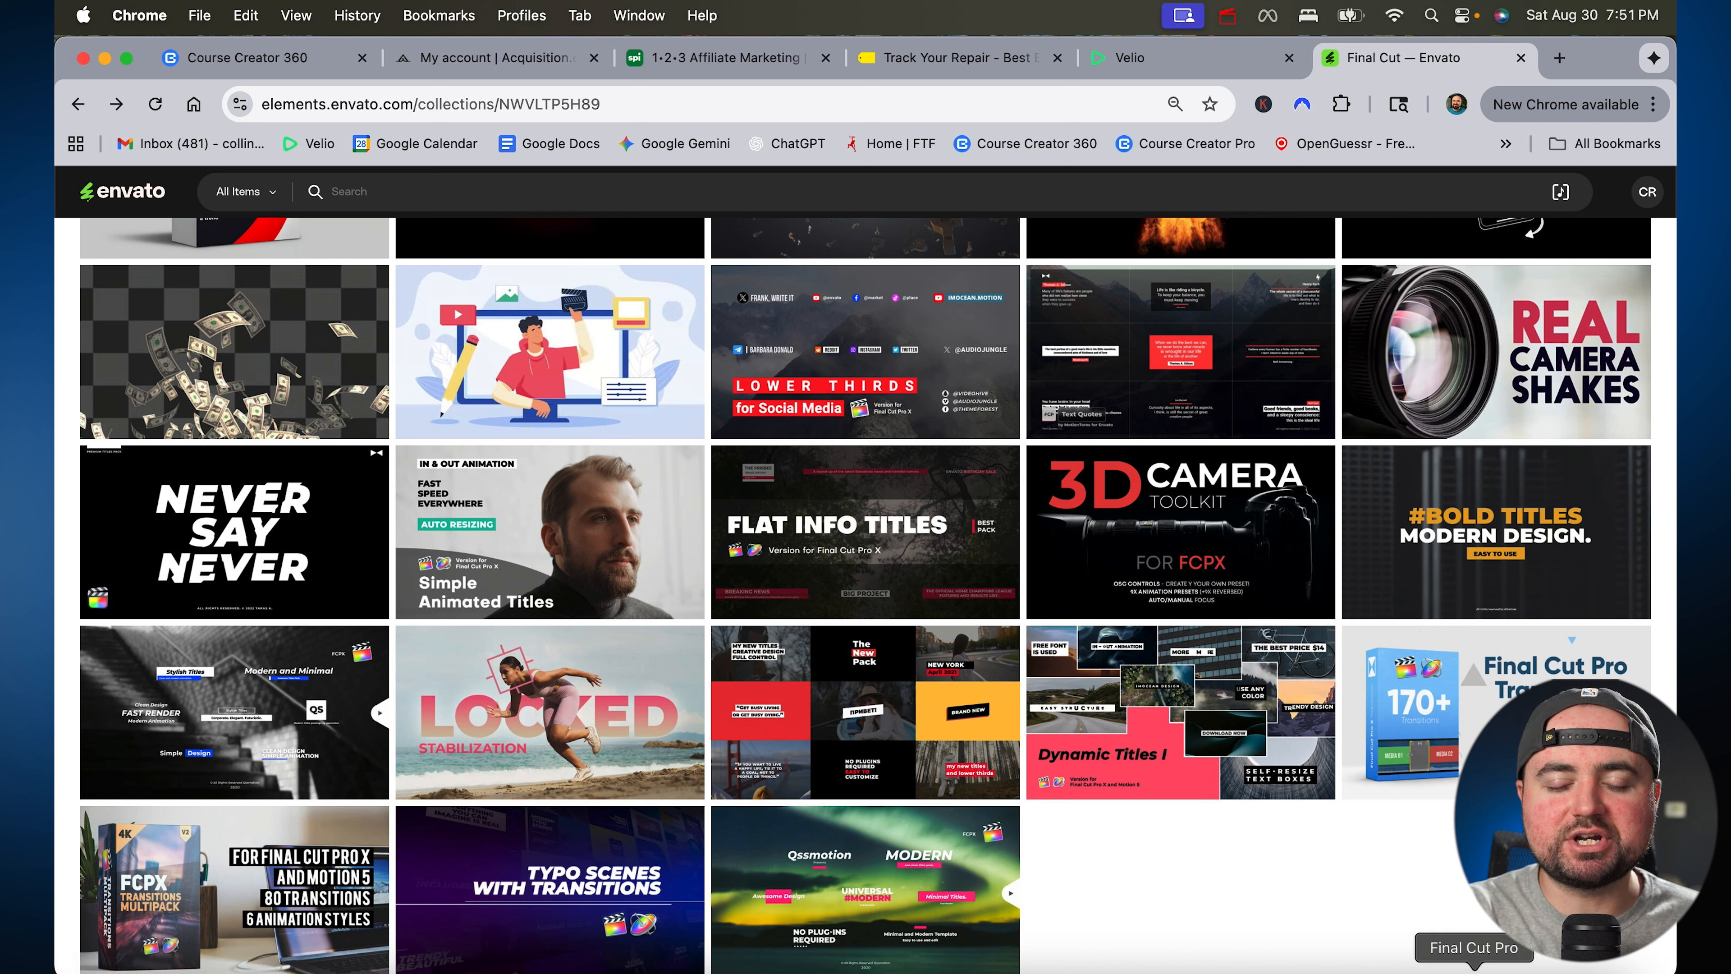
Switch back to Final Cut Pro and view the available export destinations for the project
{"action": "left_click", "coordinate": [1475, 968]}
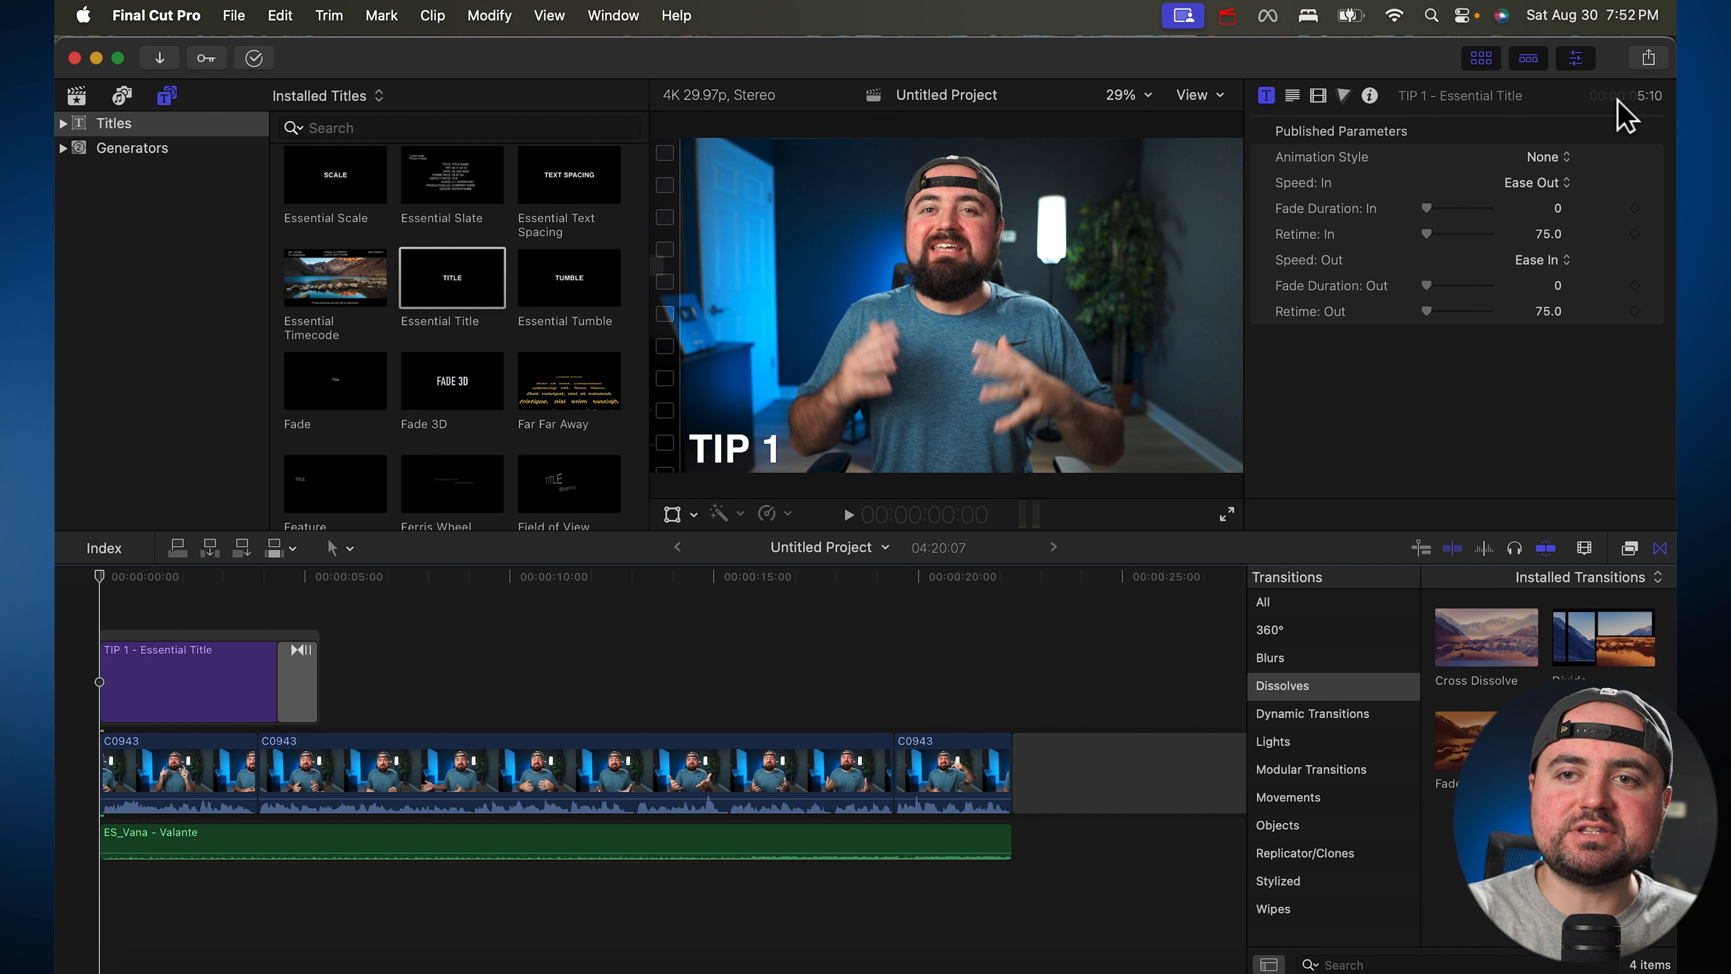
{"action": "left_click", "coordinate": [1648, 63]}
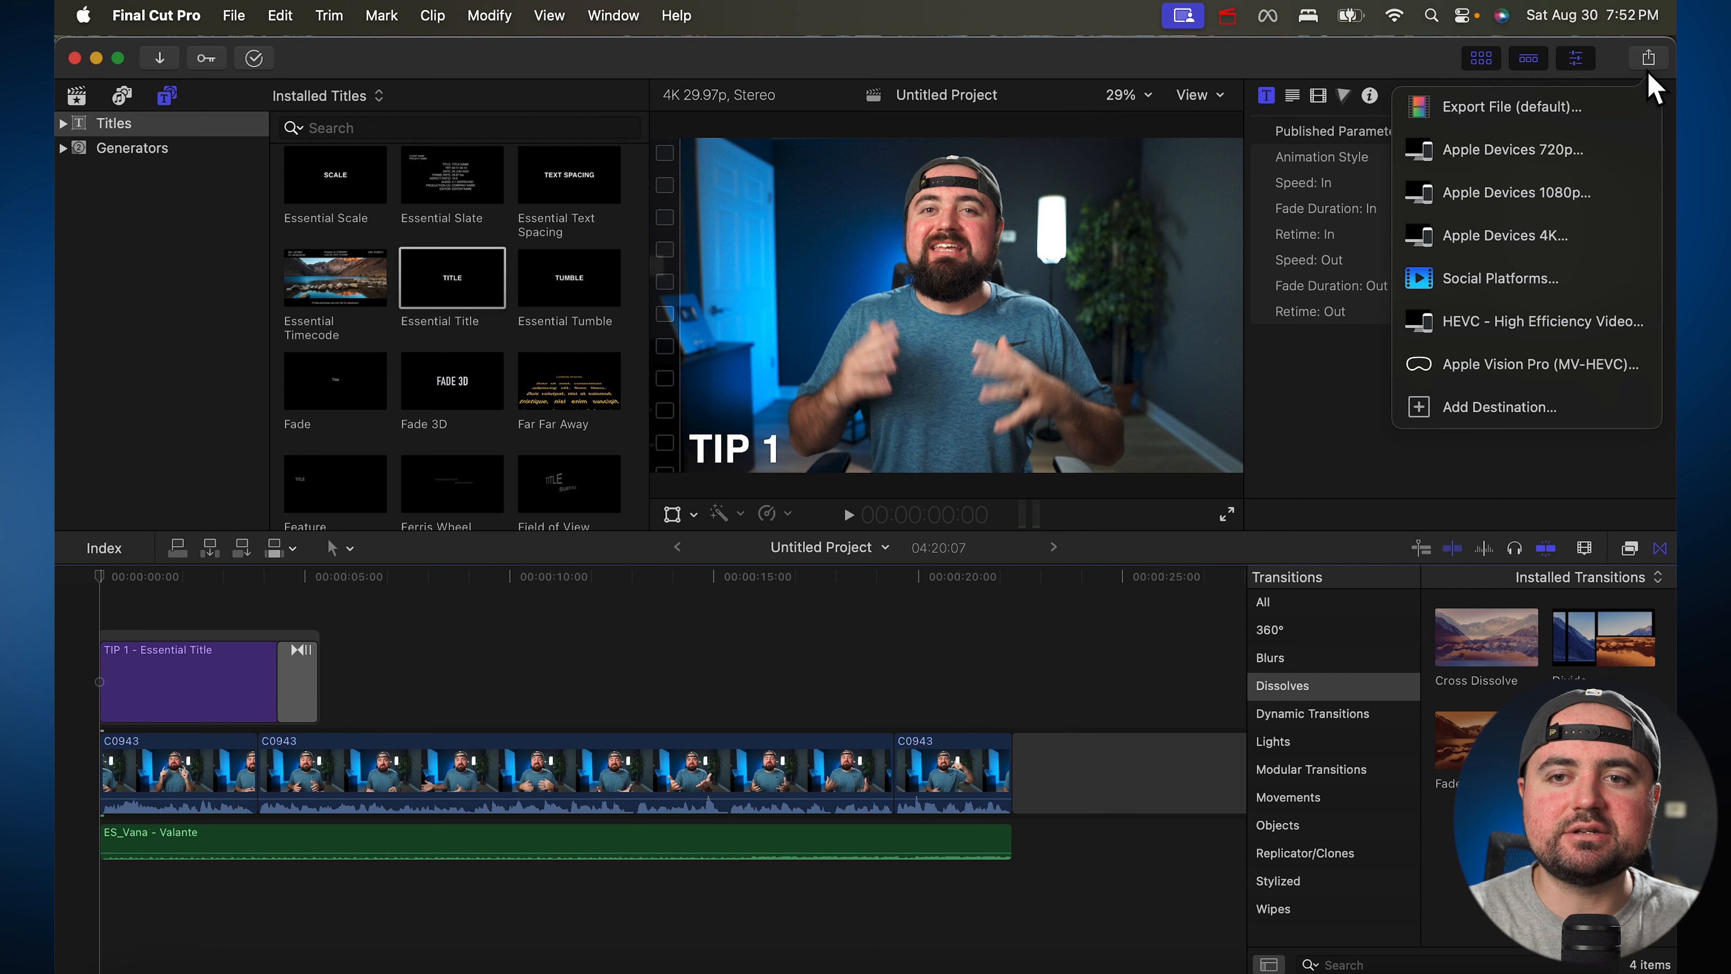
{"action": "left_click", "coordinate": [1609, 66]}
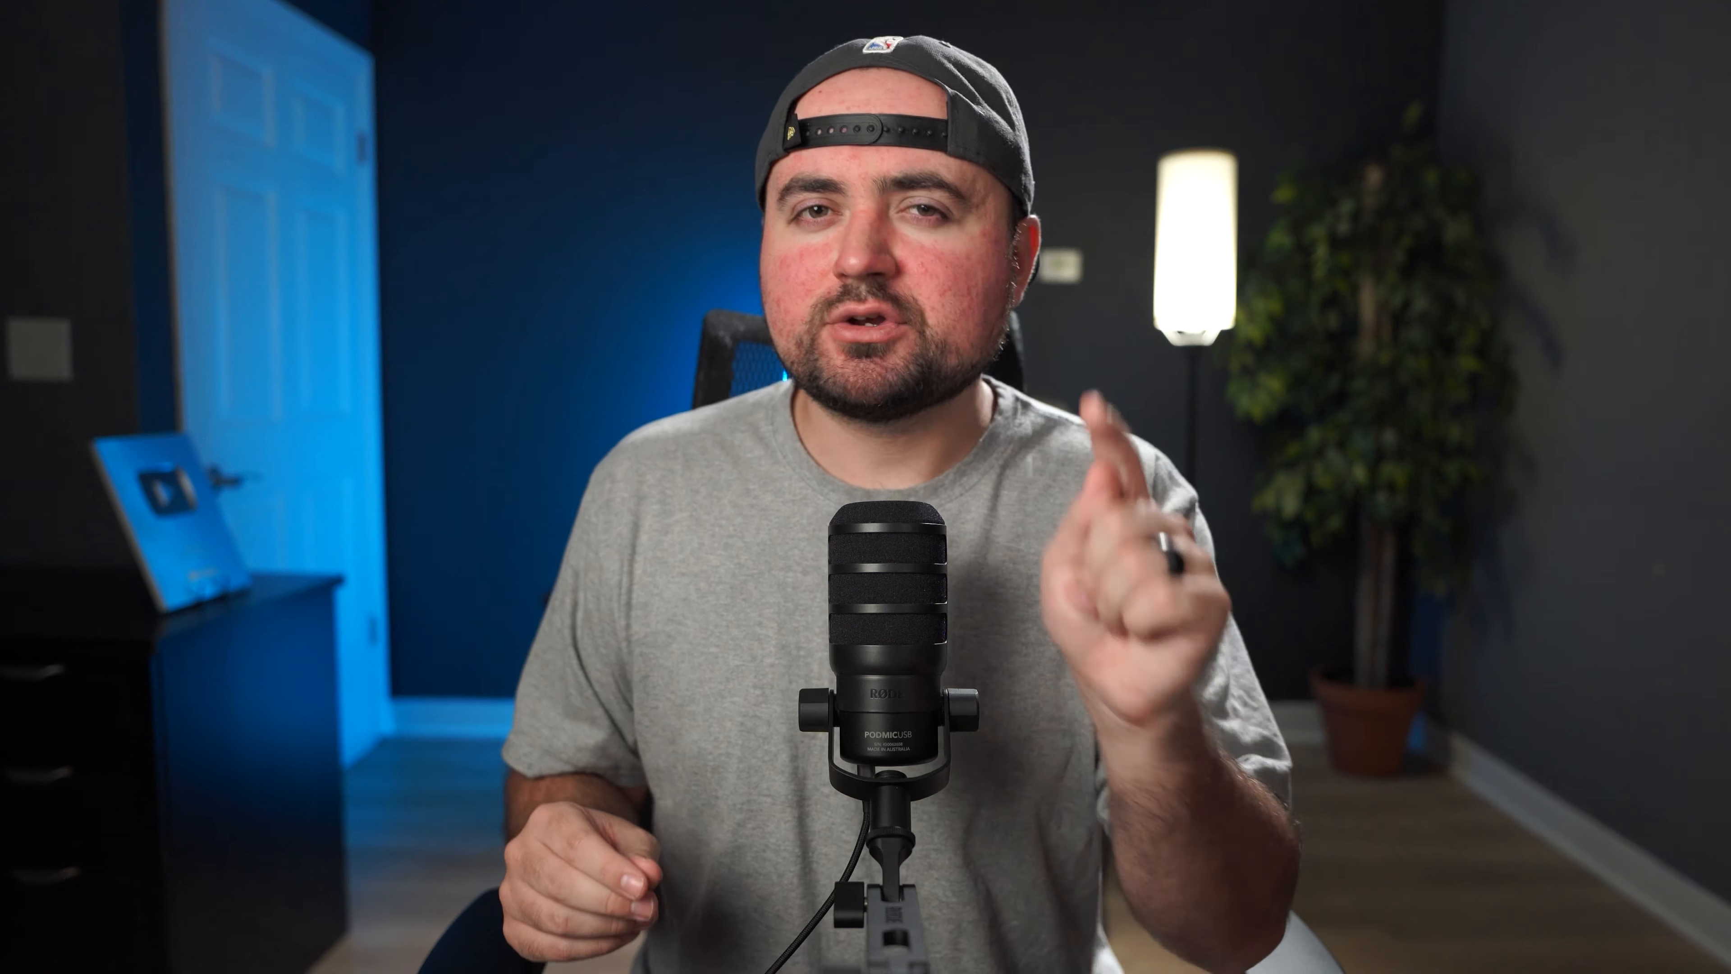